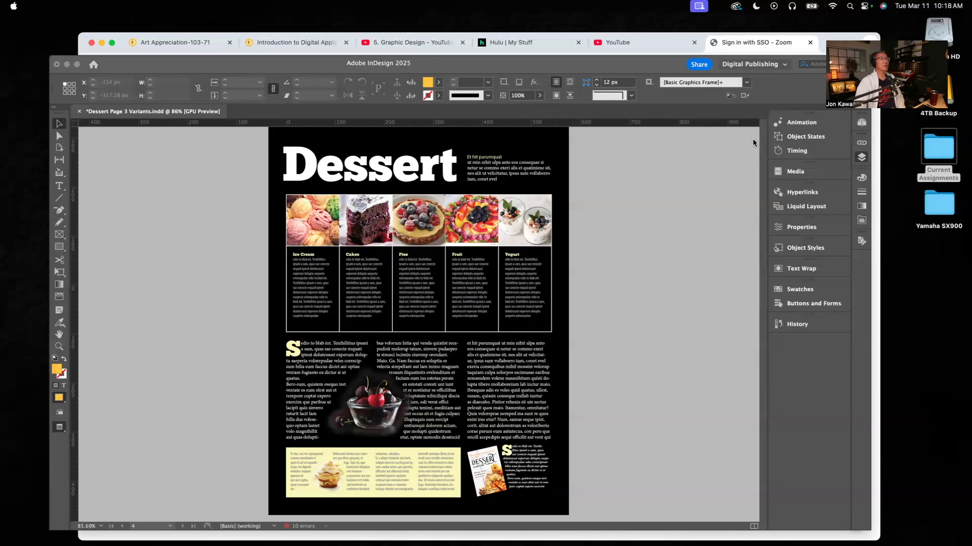
Go to page 2 of the document, which holds the finished recipe video example
click(861, 124)
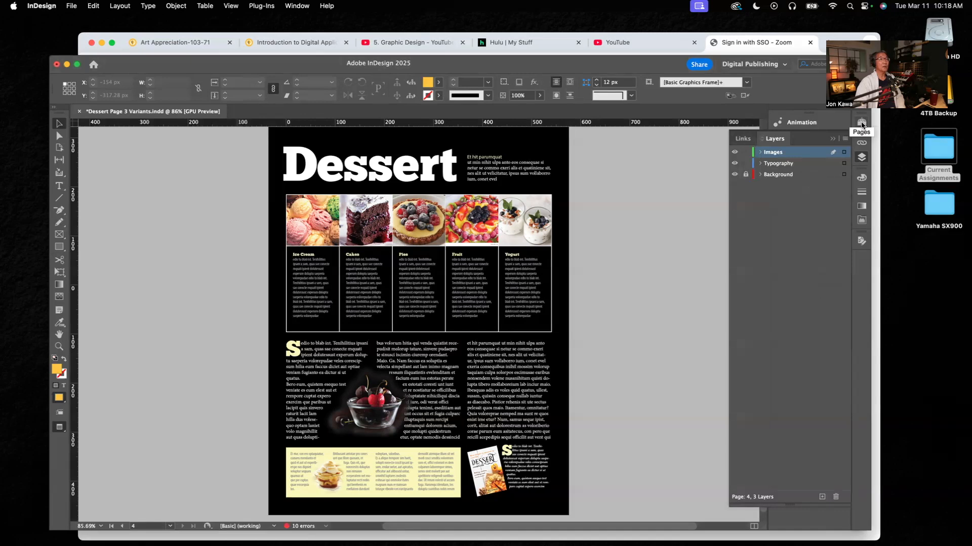
click(862, 125)
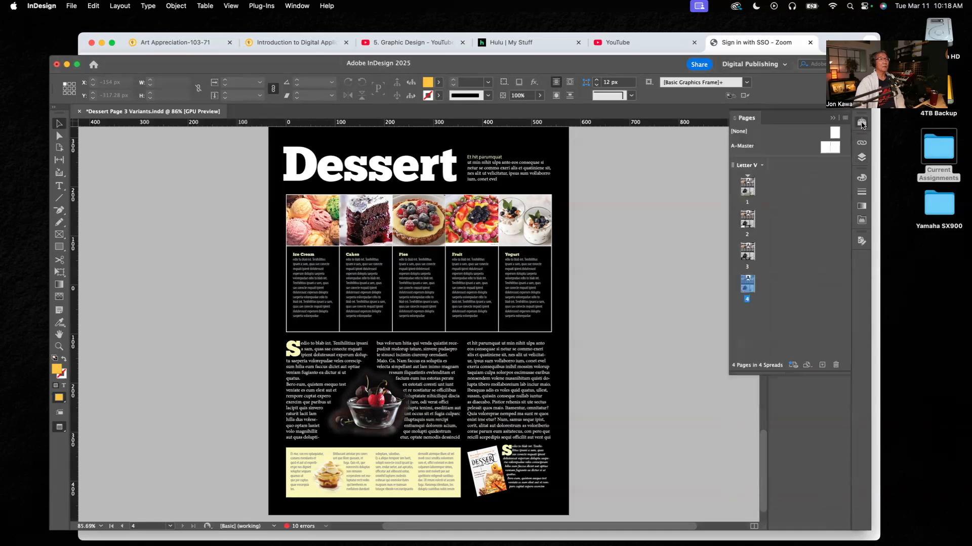
double_click(748, 221)
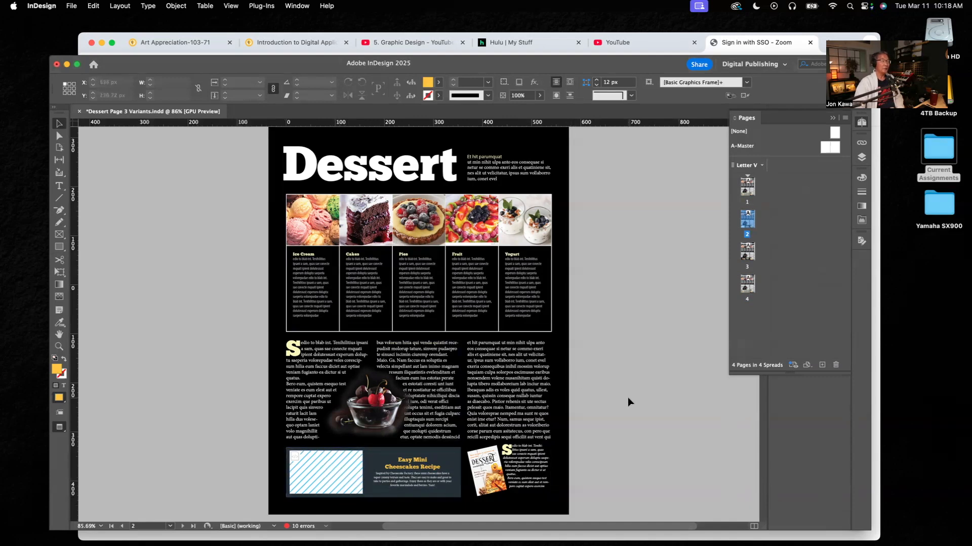
click(831, 118)
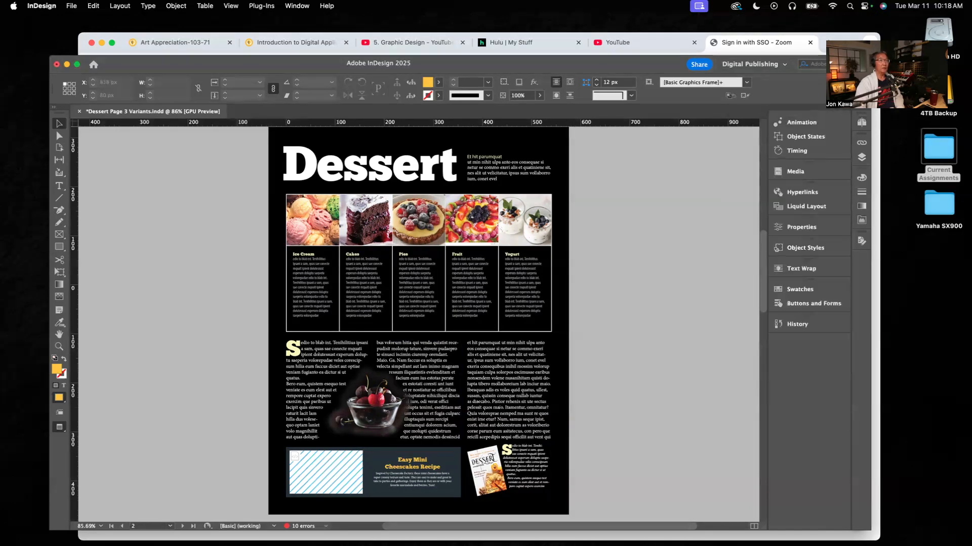
Set the workspace to Digital Publishing
click(766, 65)
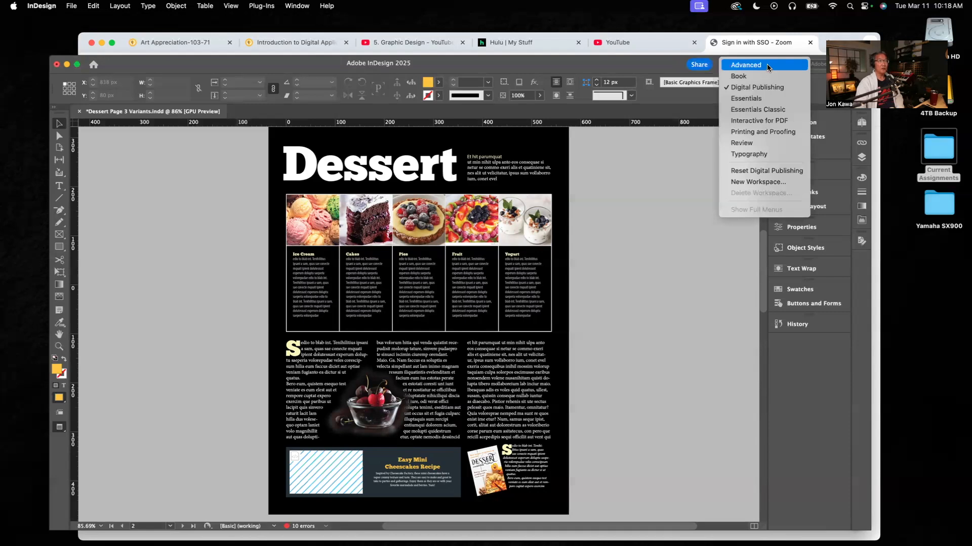
click(745, 89)
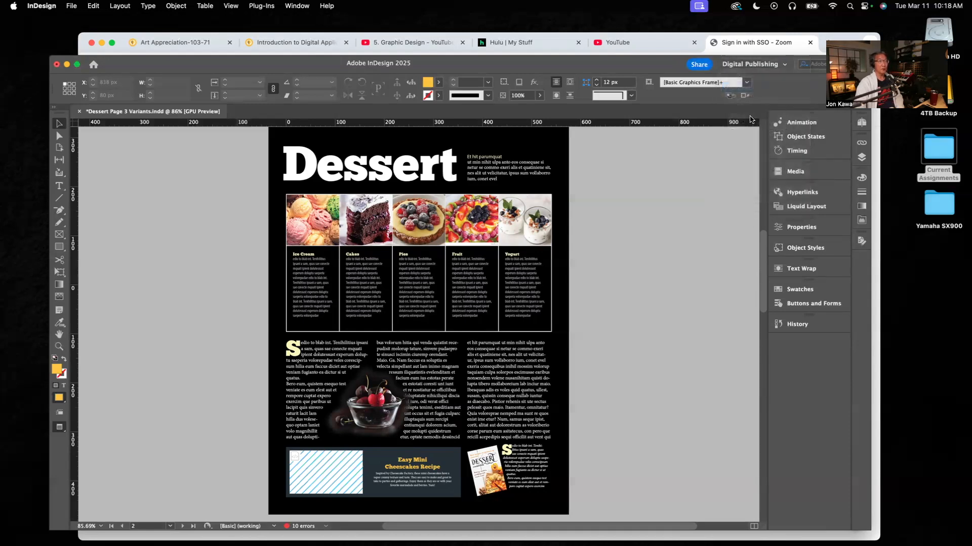
Preview the page 2 spread as an interactive EPUB, play its embedded cheesecake video, and close the preview
click(797, 124)
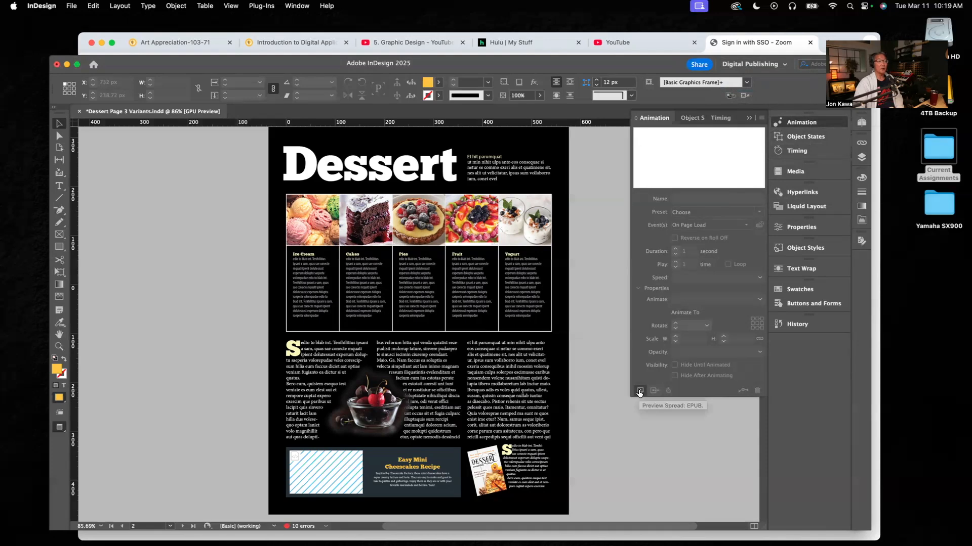
click(794, 151)
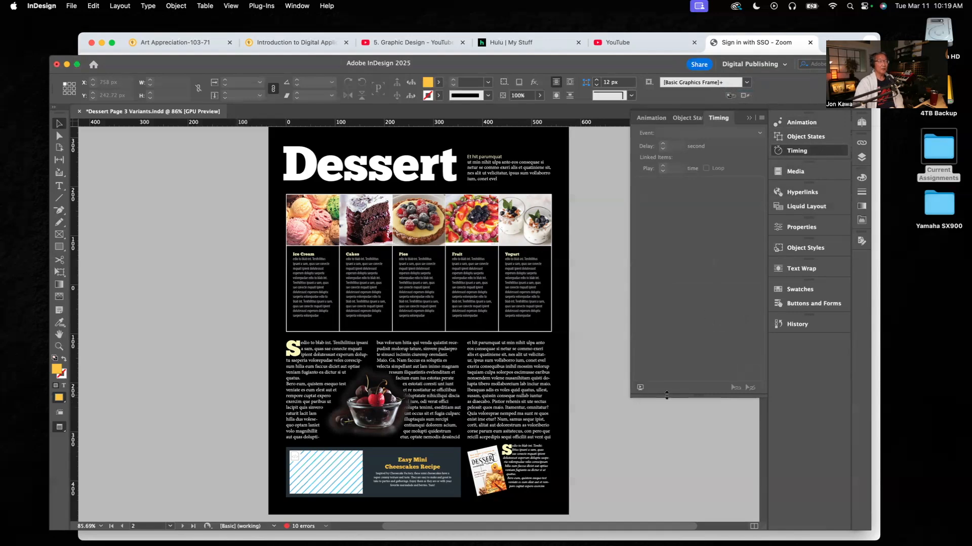
click(640, 388)
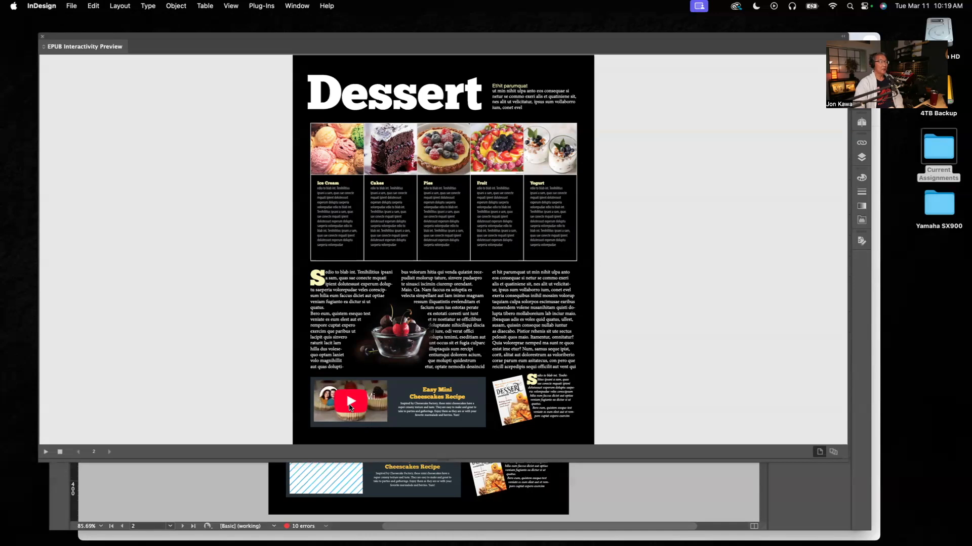
click(350, 403)
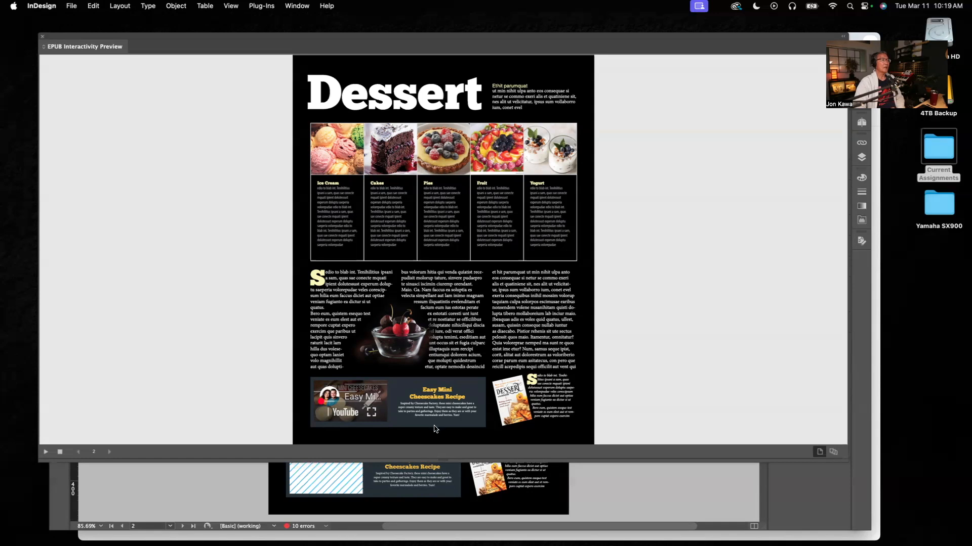
click(43, 38)
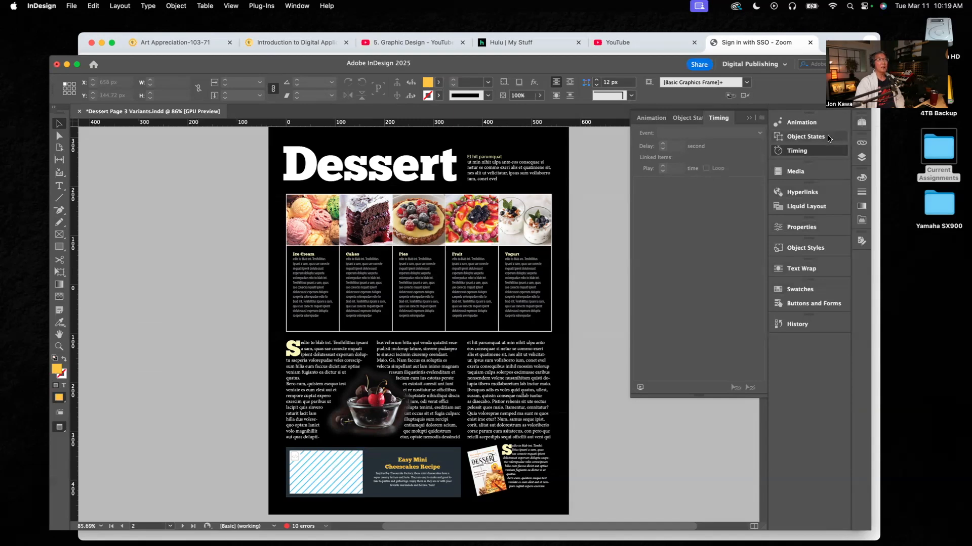
On page 4, delete the dessert cup image inside the yellow text frame below the article
click(860, 122)
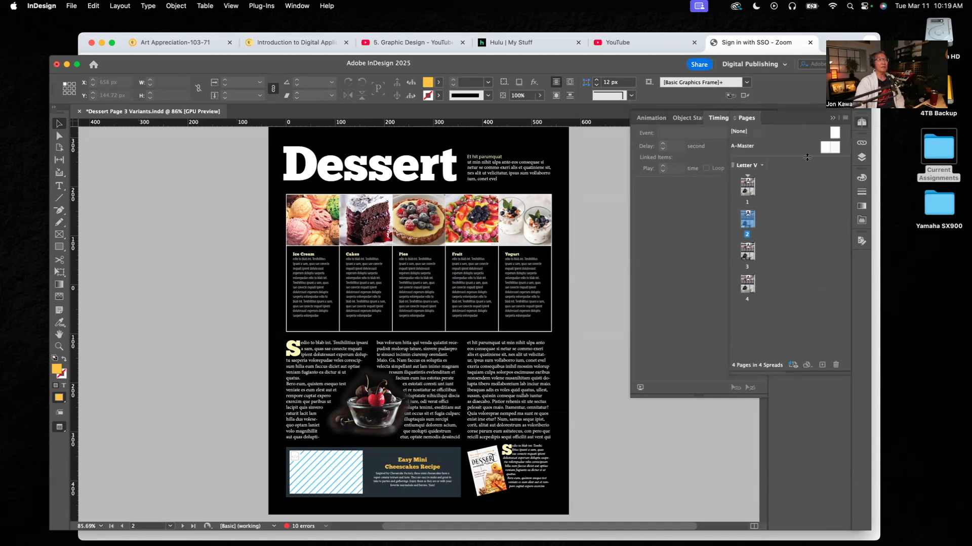
double_click(747, 286)
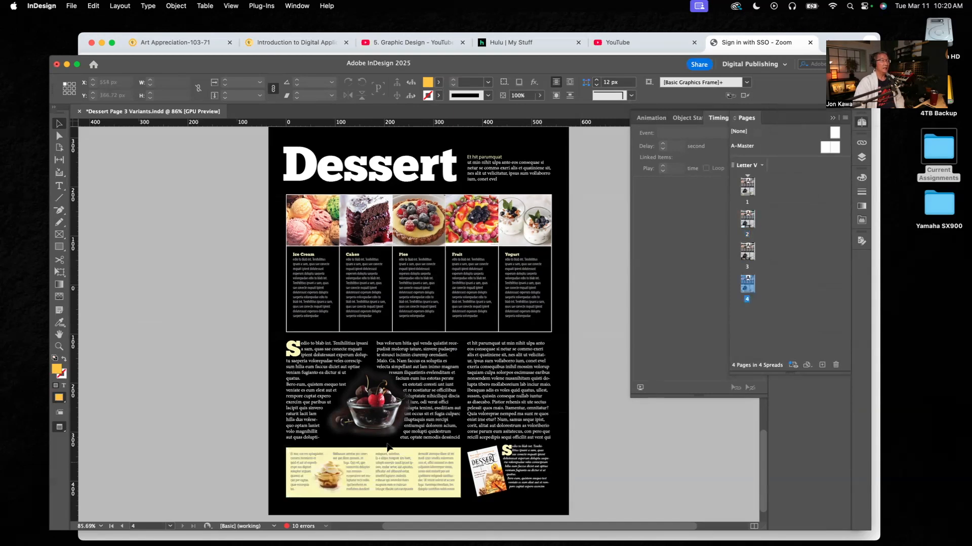
click(354, 487)
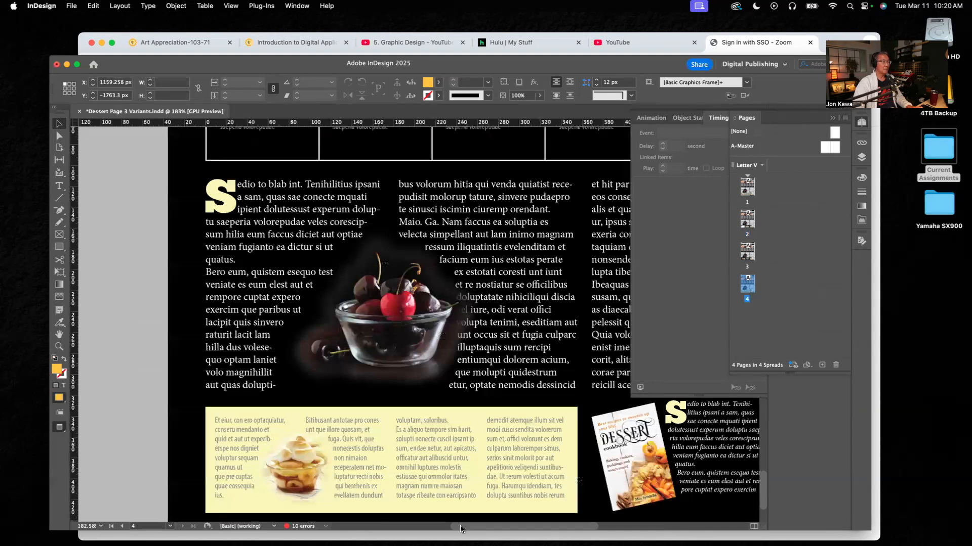
scroll(451, 447, down, 3)
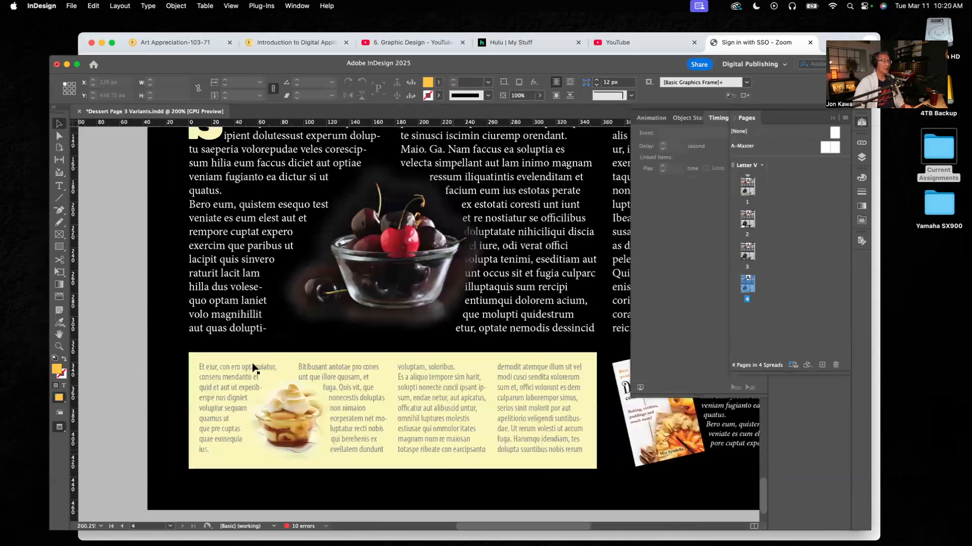
click(291, 402)
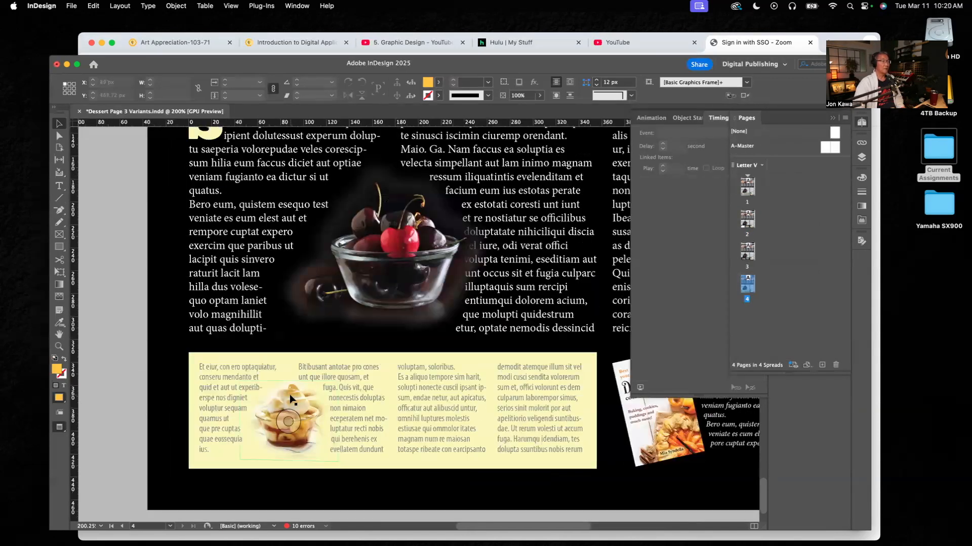
key(Delete)
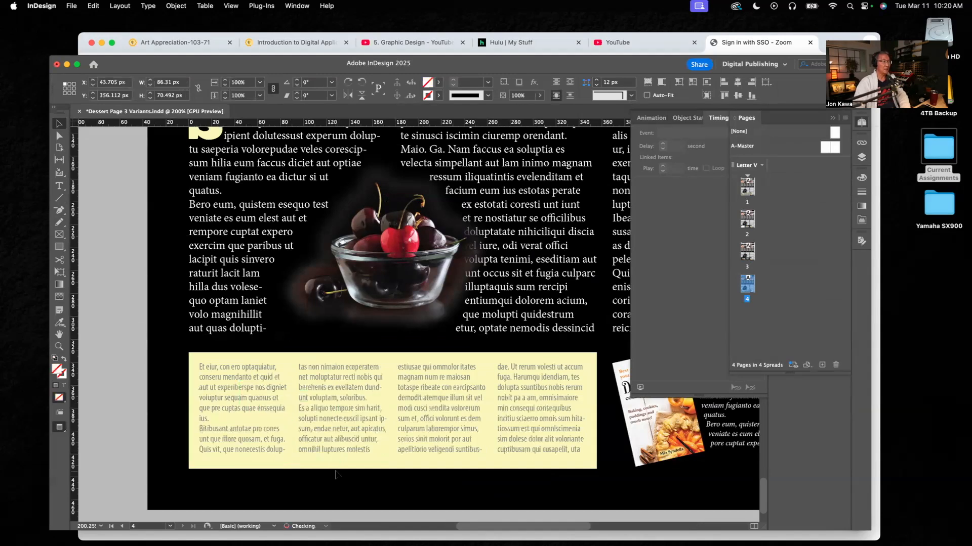
click(338, 474)
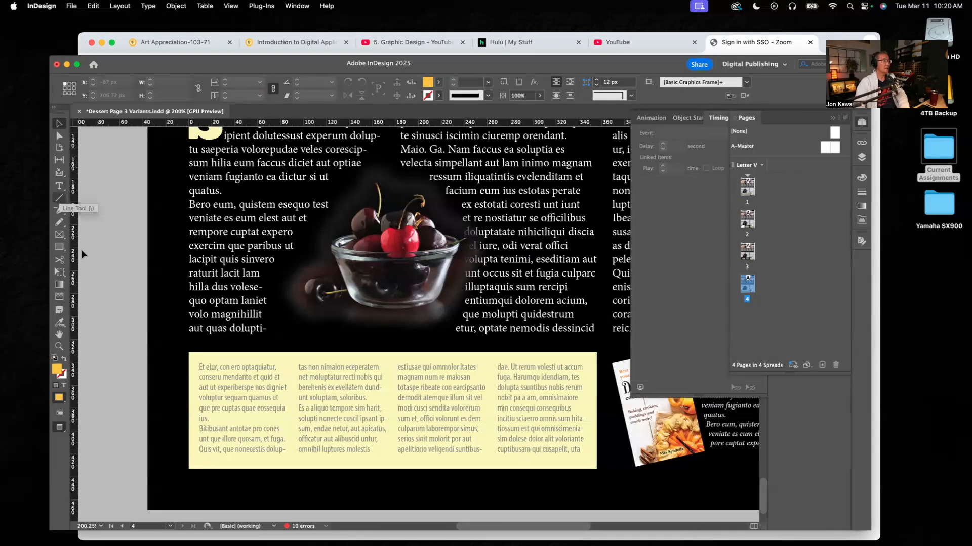
Delete the yellow four-column text frame below the article and show the layout guides
click(405, 403)
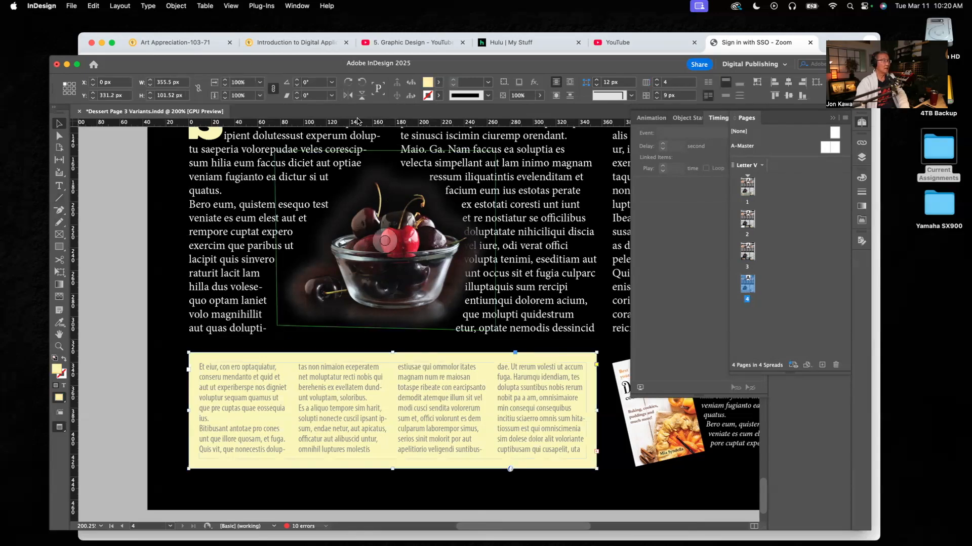
drag(356, 125, 374, 352)
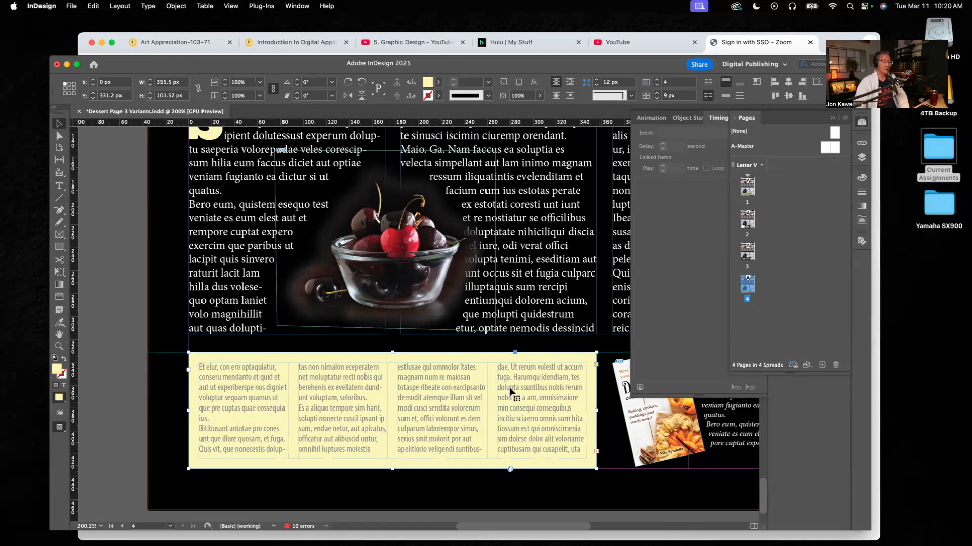
key(Delete)
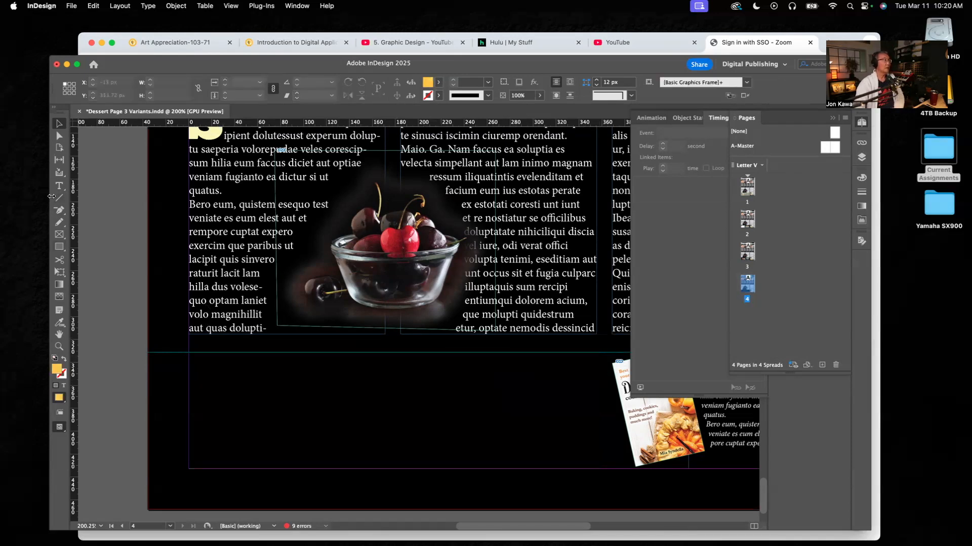
Draw a rectangular graphic frame about 357 × 102 px in the emptied area beside the dessert cookbook image
click(59, 236)
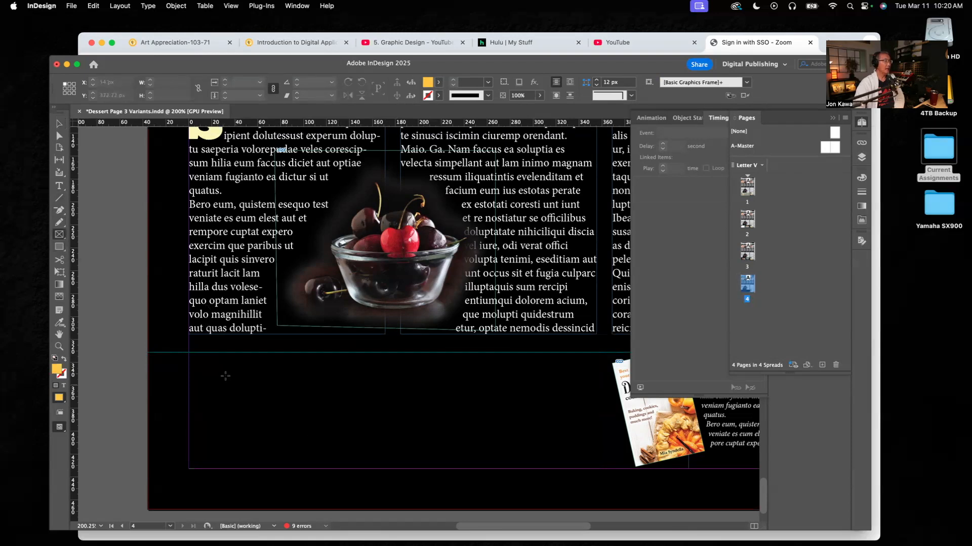
drag(190, 355, 599, 469)
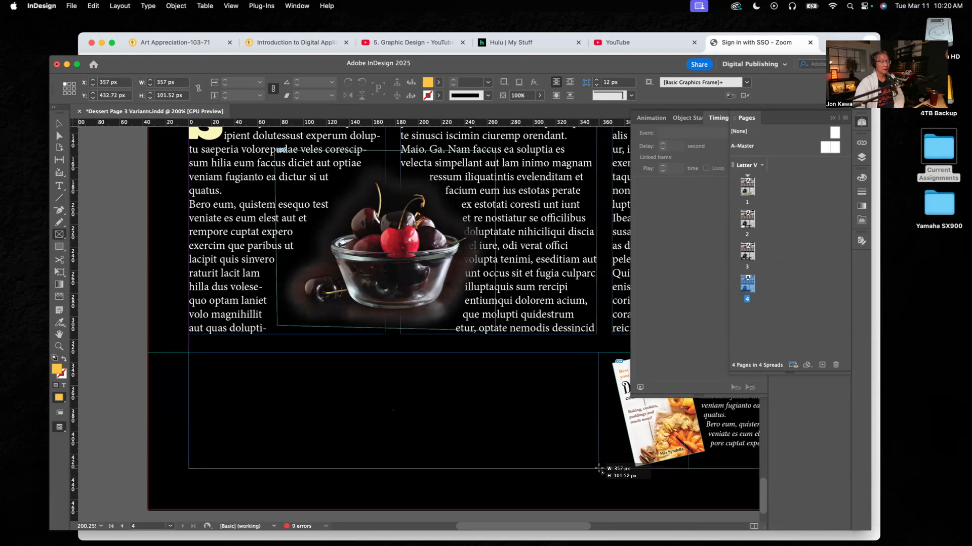
drag(599, 470, 598, 469)
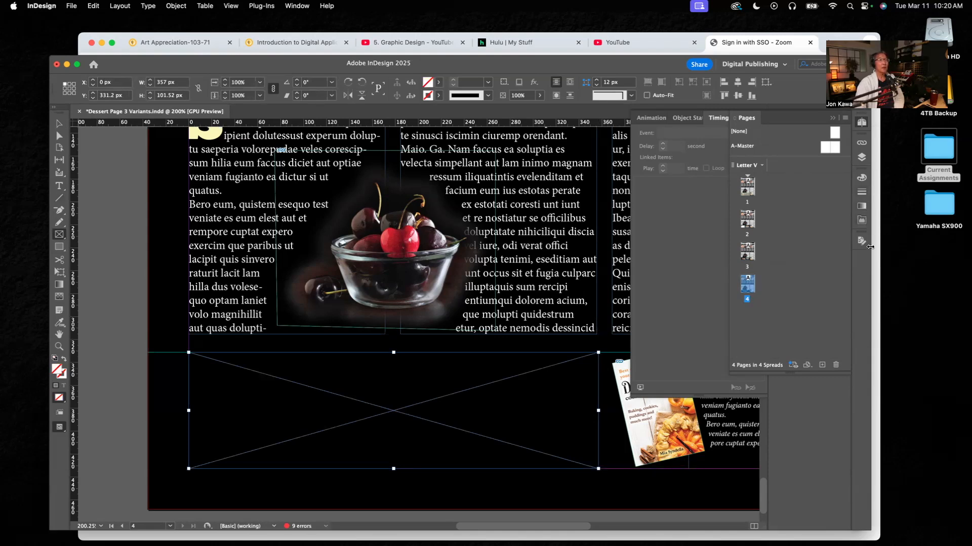
Fill the new frame with the dark r37g48b56 swatch, deselect it and hide the guides with Preview mode
click(833, 119)
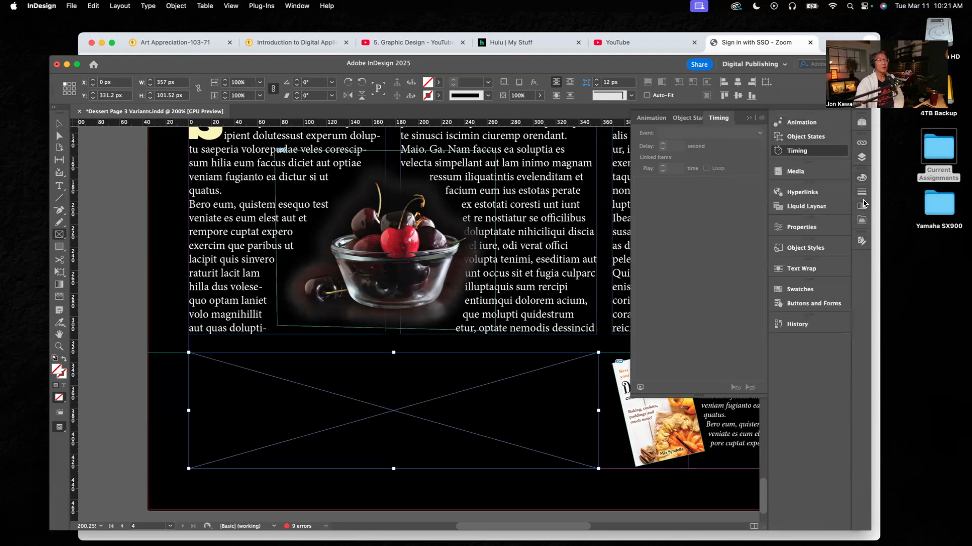
click(799, 289)
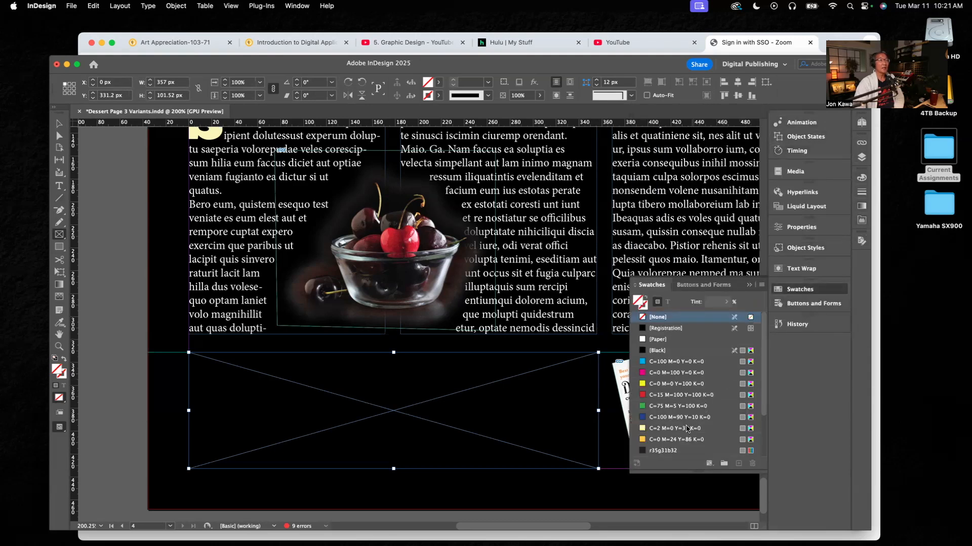
drag(765, 403, 763, 429)
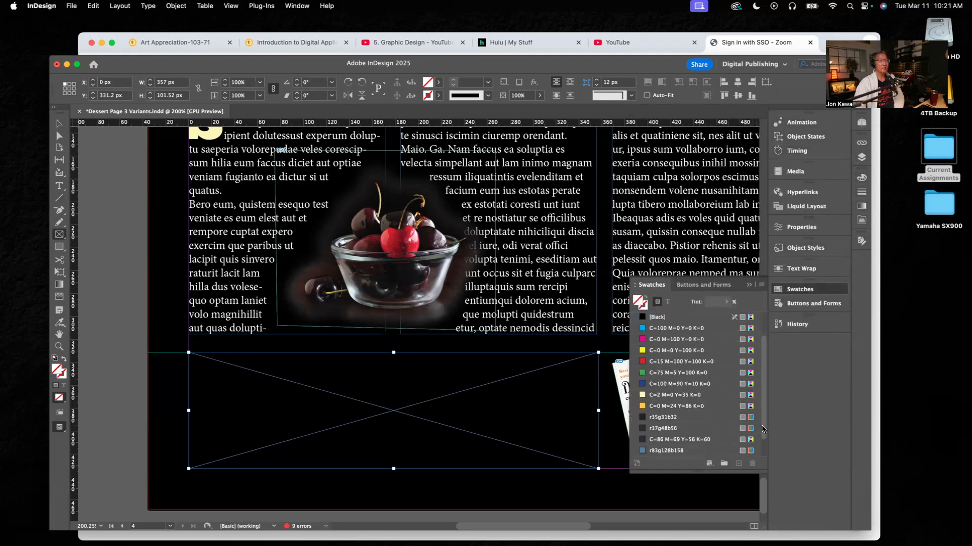
click(644, 433)
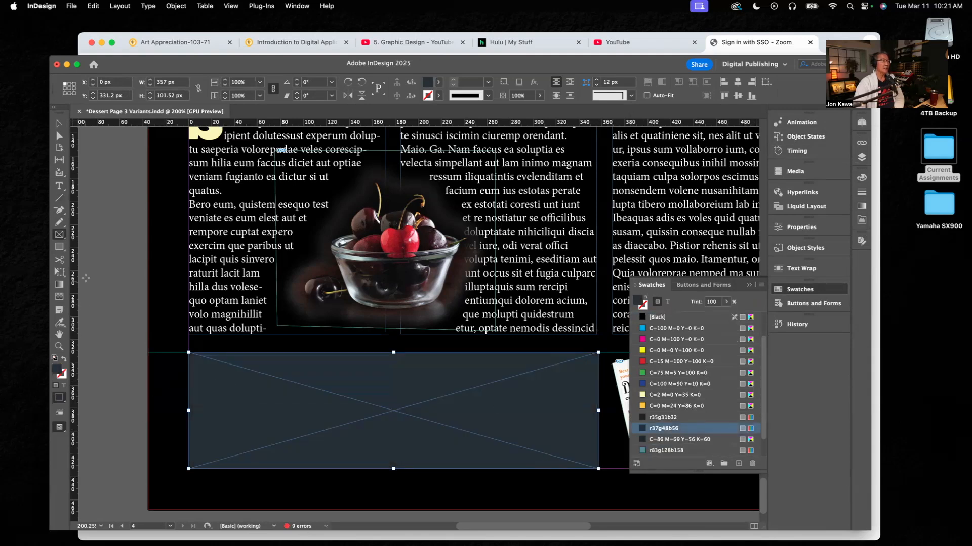
click(59, 124)
click(101, 205)
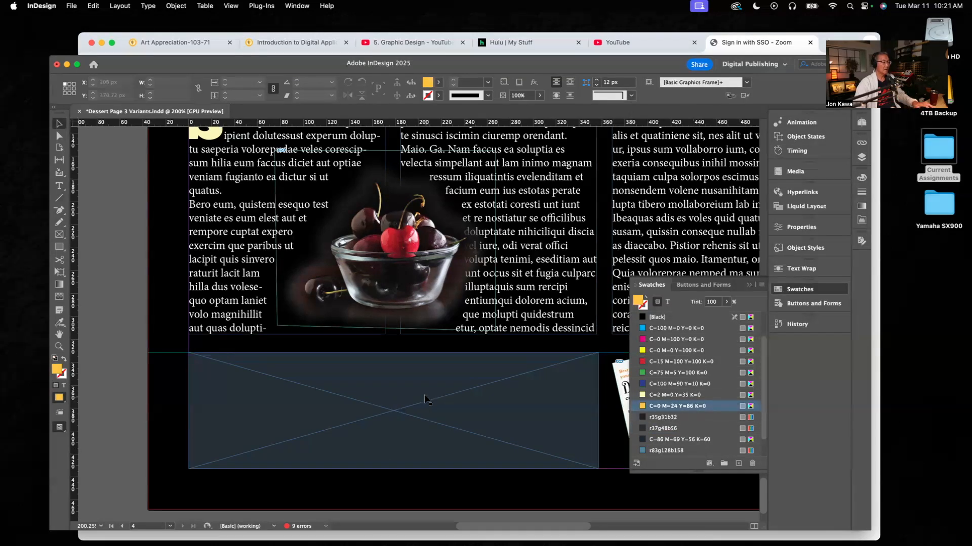
key(w)
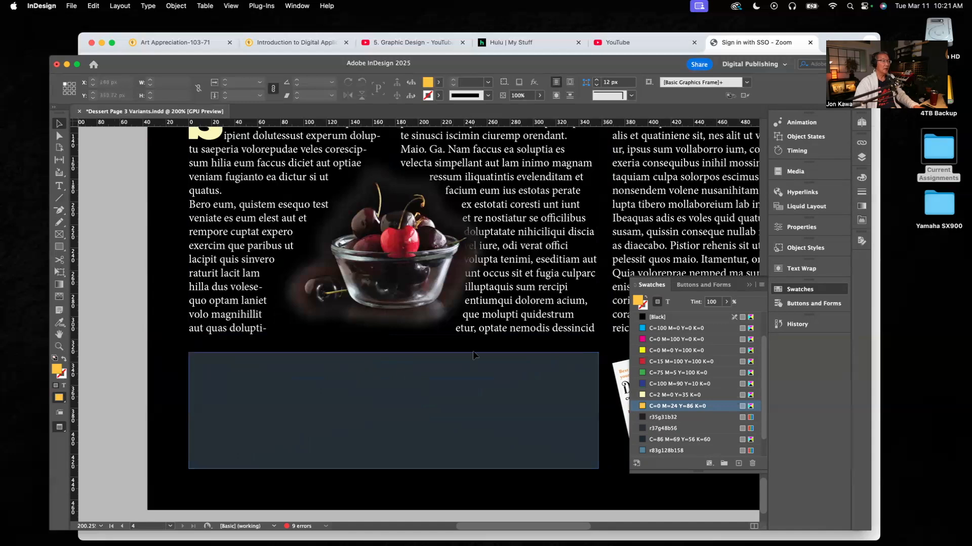
click(751, 285)
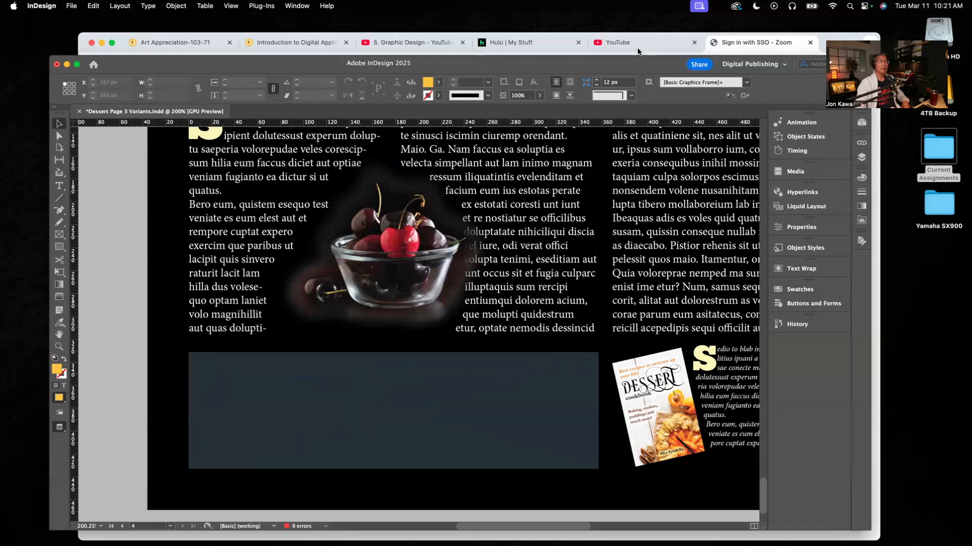
Switch to YouTube in Chrome and search for "dessert recipes"
click(678, 44)
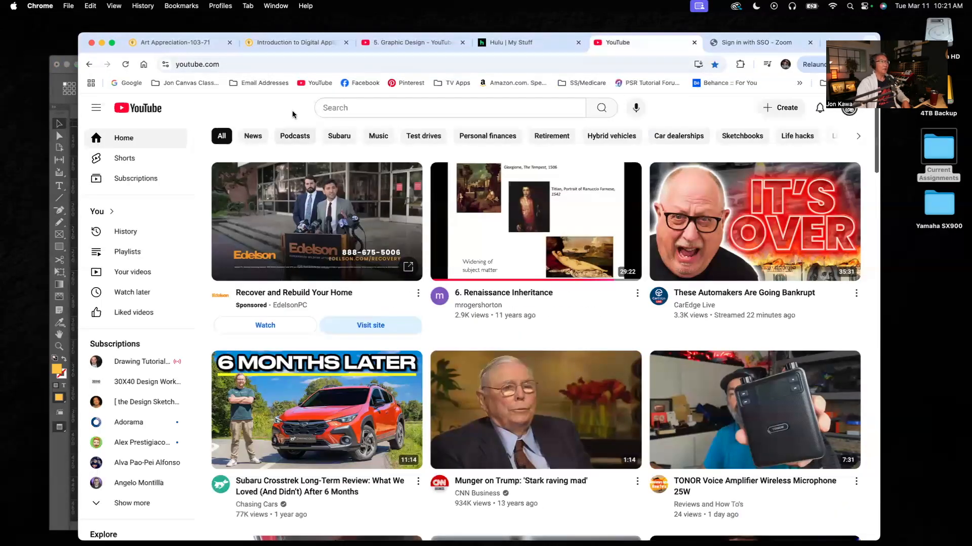
click(324, 108)
text(D)
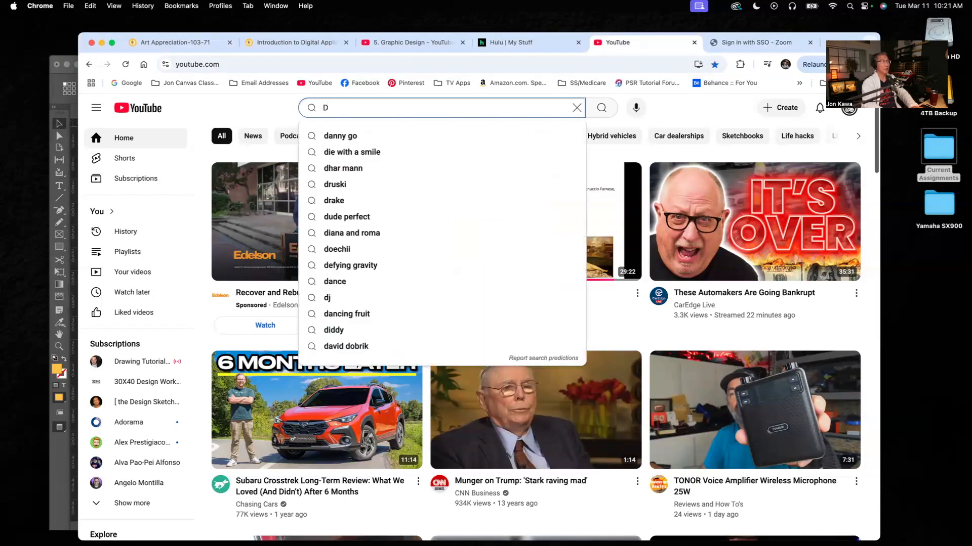
text(essert)
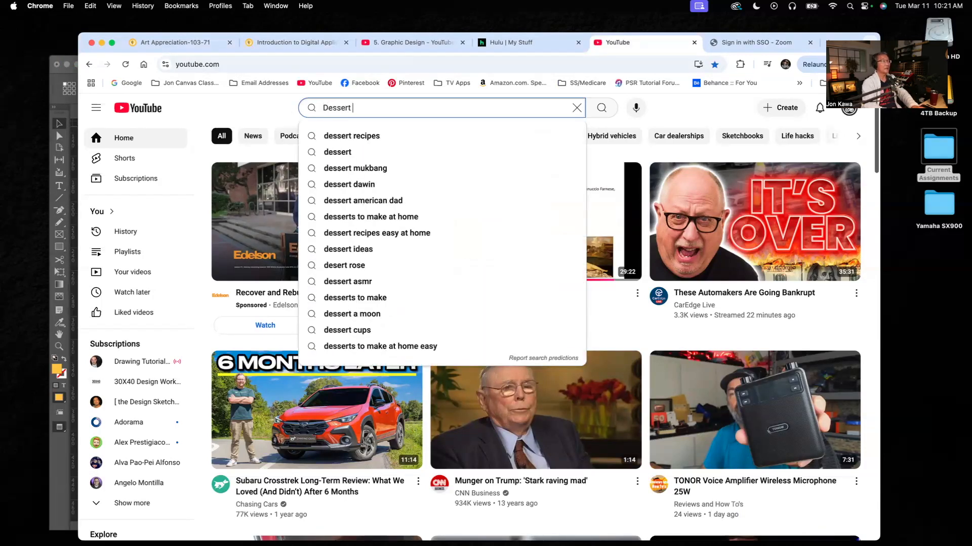
click(371, 136)
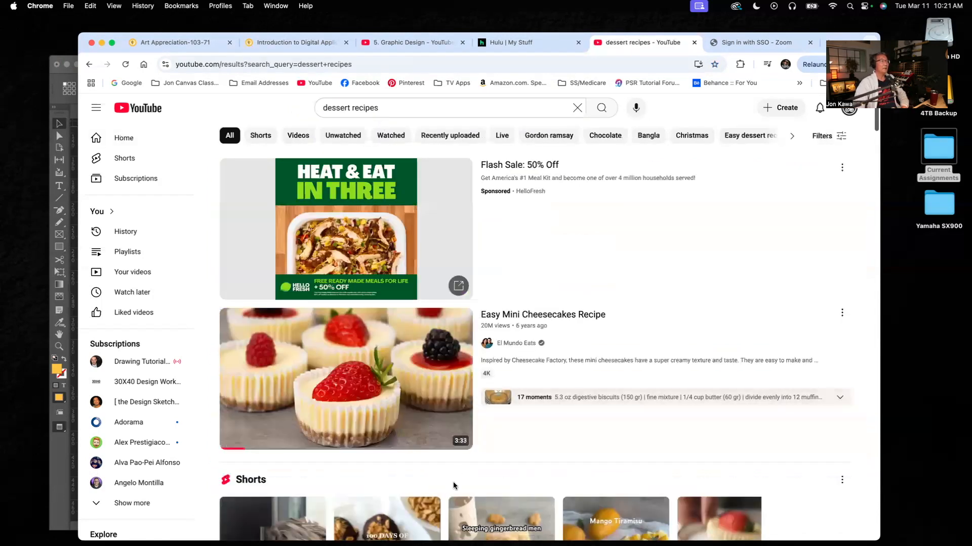
Browse the dessert recipe results and open the "Easy Mini Cheesecakes Recipe" video by El Mundo Eats
mouse_move(458, 388)
scroll(441, 484, down, 7)
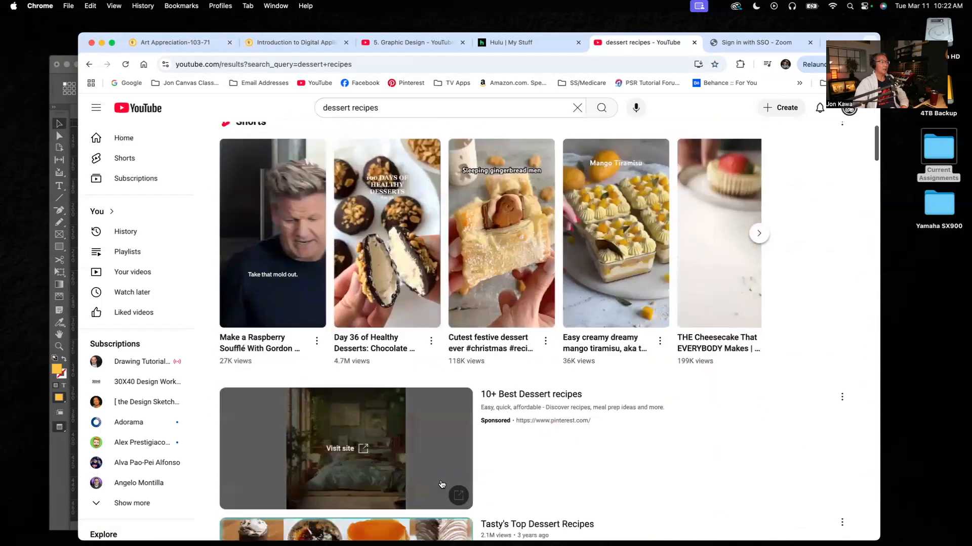
scroll(441, 484, up, 6)
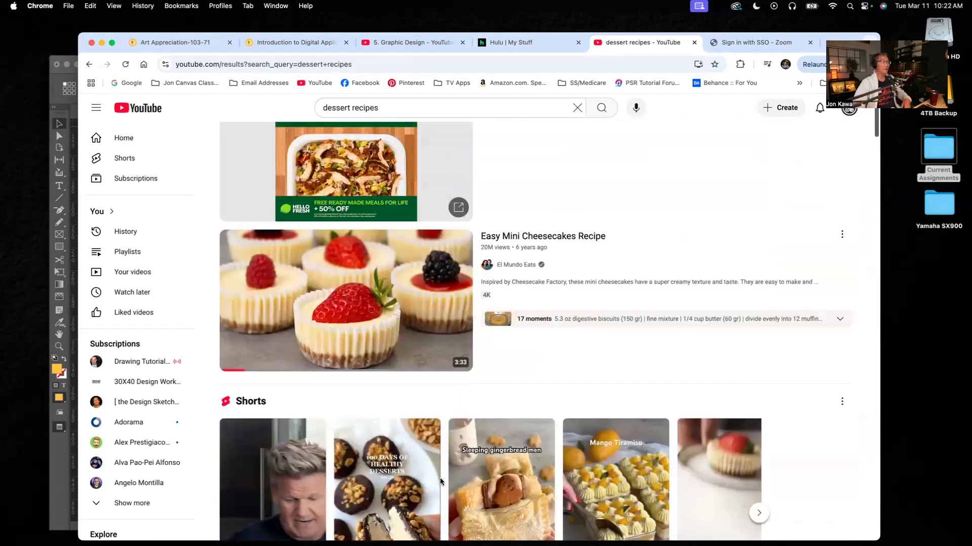
mouse_move(399, 246)
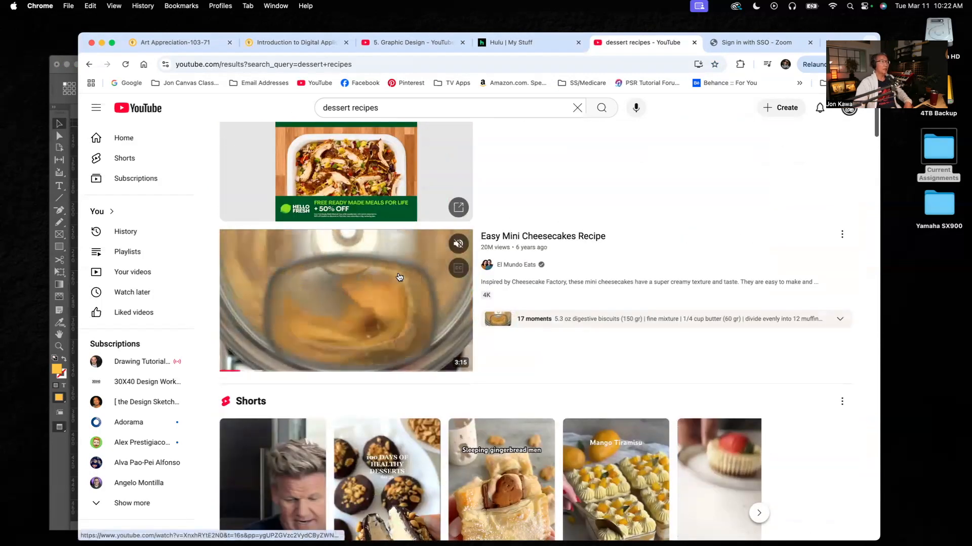
click(399, 276)
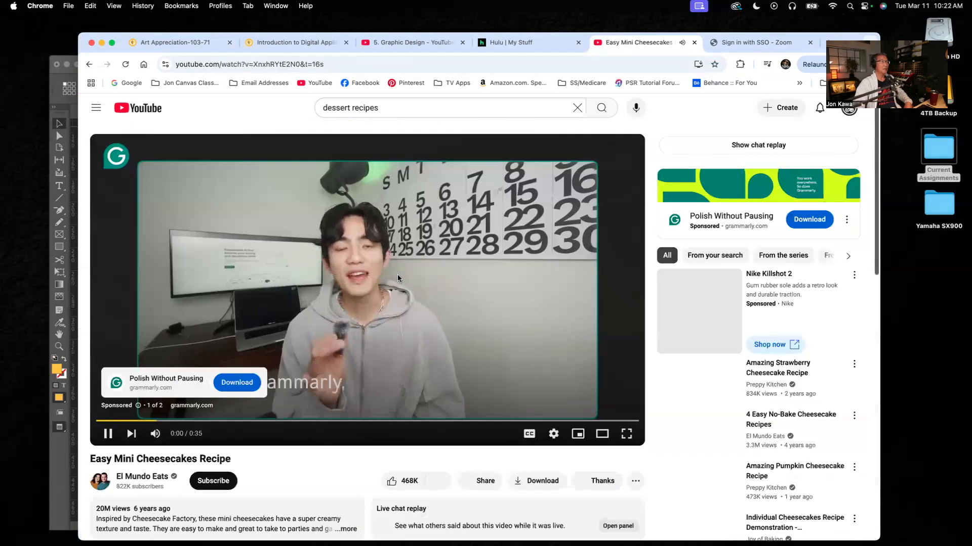
Mute the player, skip the advertisement and pause the cheesecake video
click(108, 434)
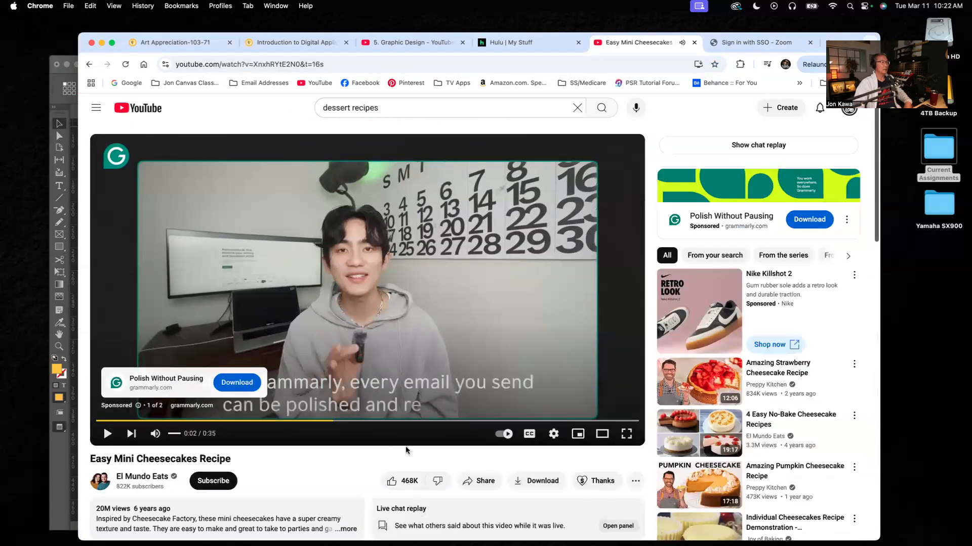
mouse_move(155, 434)
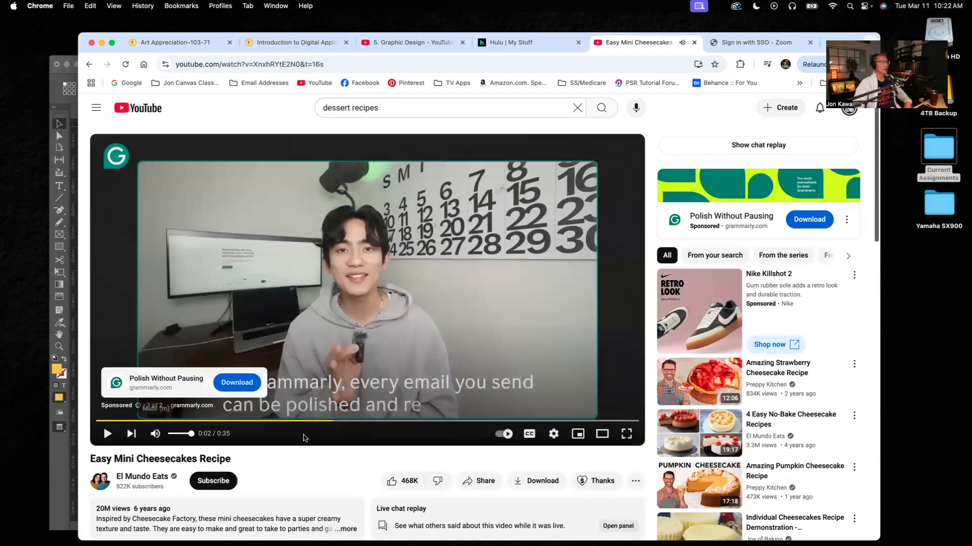
drag(190, 439, 169, 437)
click(108, 434)
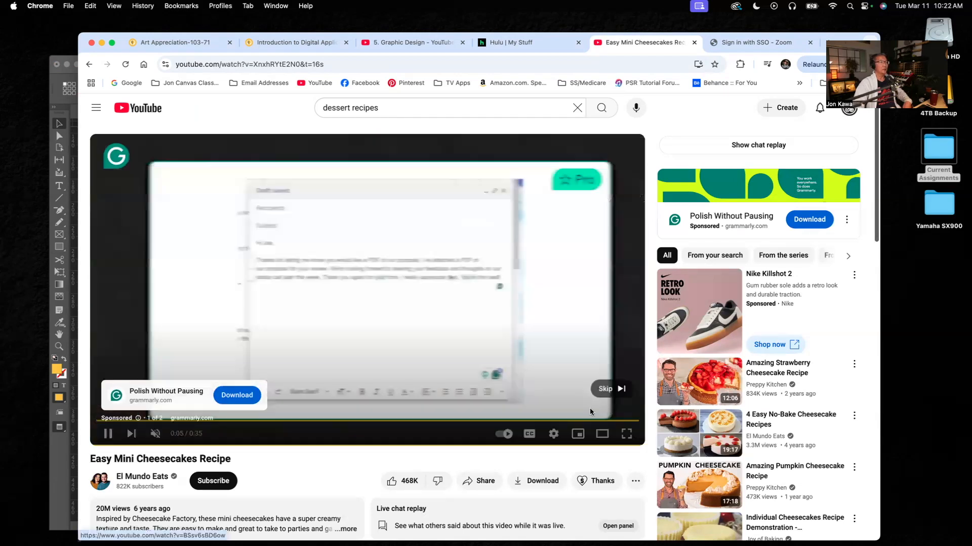
click(607, 399)
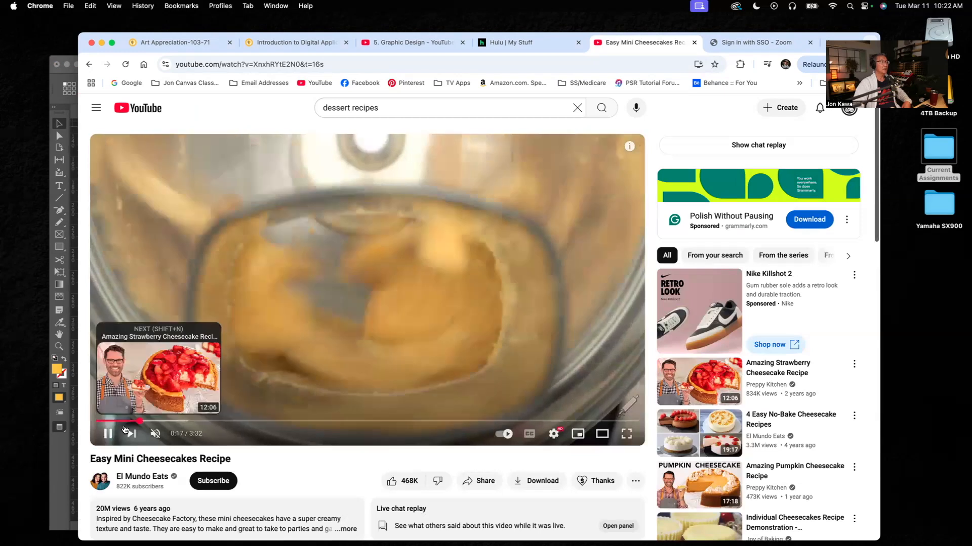
click(108, 434)
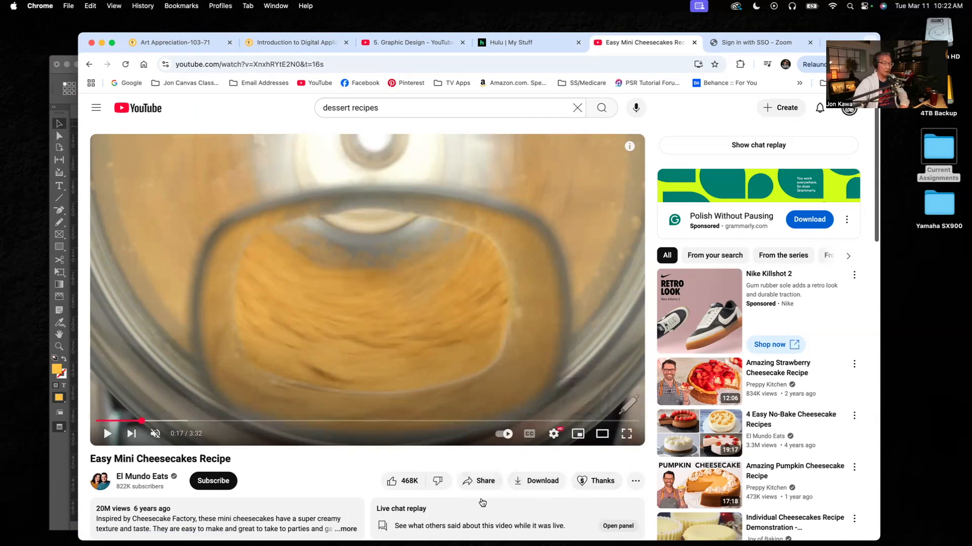
Open the video's embed option from its sharing choices and copy the iframe embed code
click(483, 485)
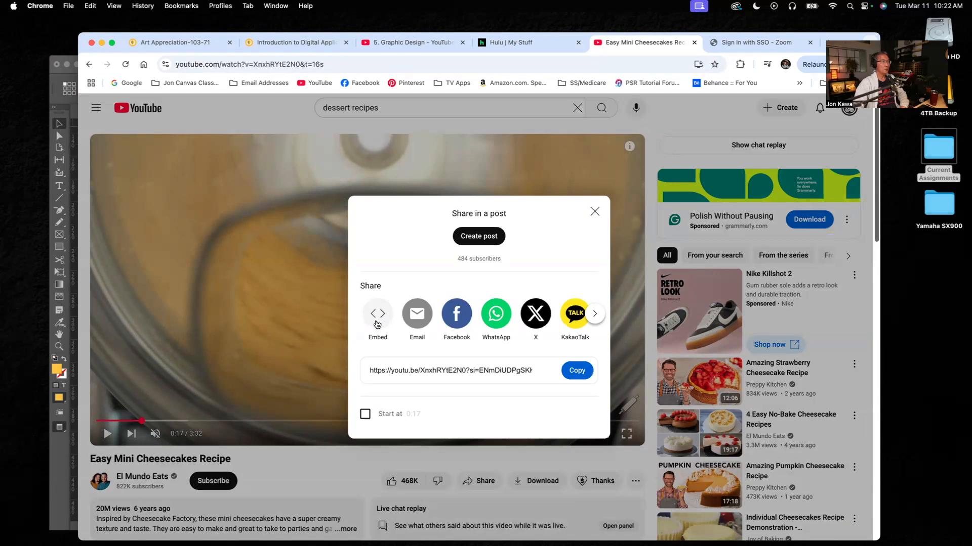
click(379, 315)
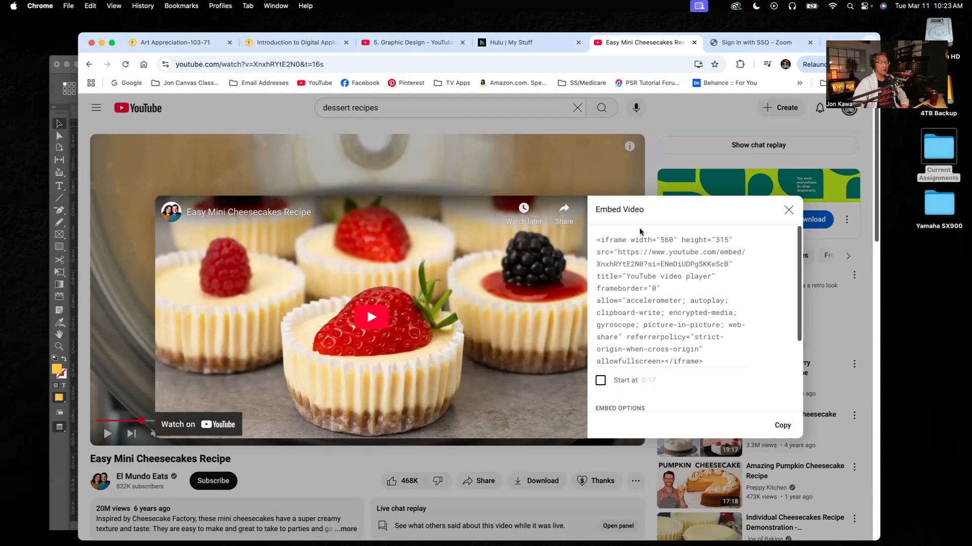
click(782, 425)
click(783, 426)
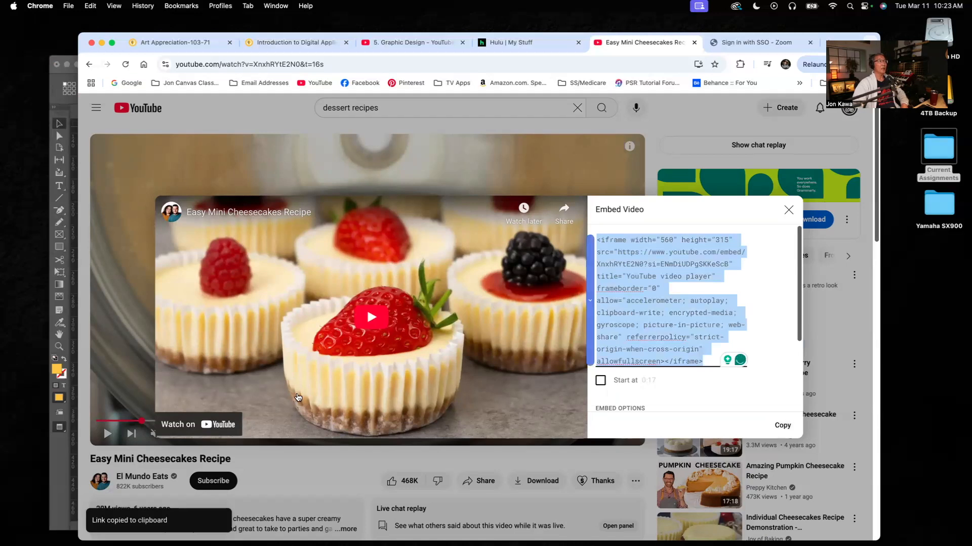
Switch to InDesign and insert an HTML object on the page using the copied YouTube iframe code
click(56, 100)
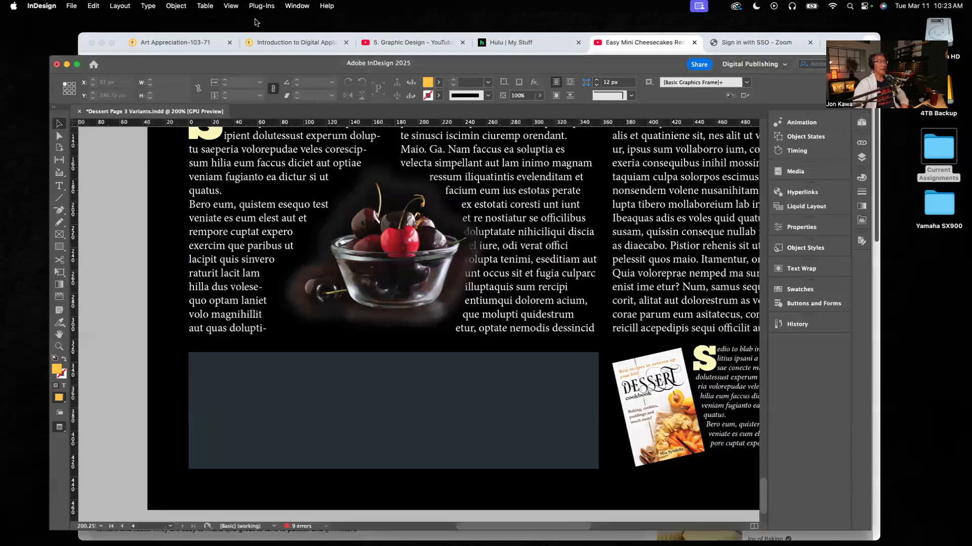
click(176, 6)
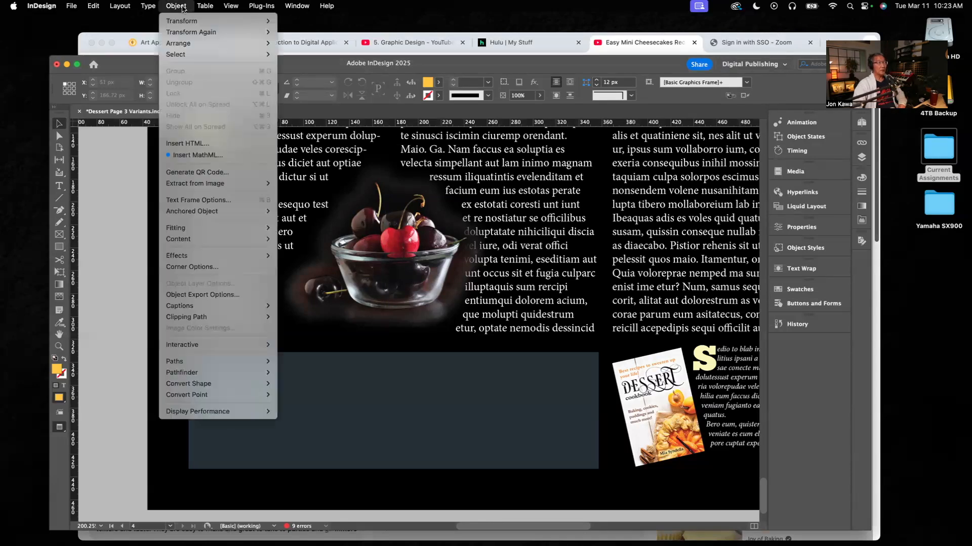
click(198, 145)
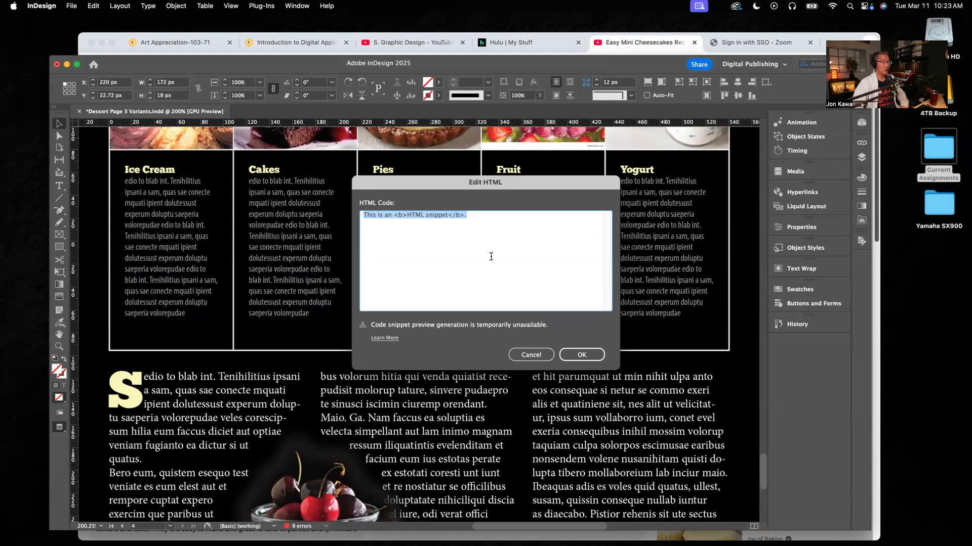
key(super+v)
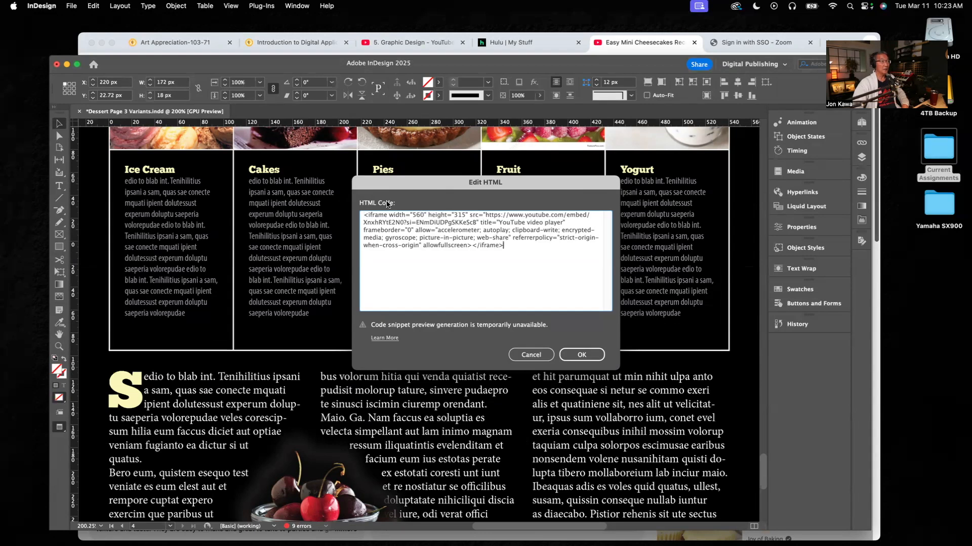
click(581, 355)
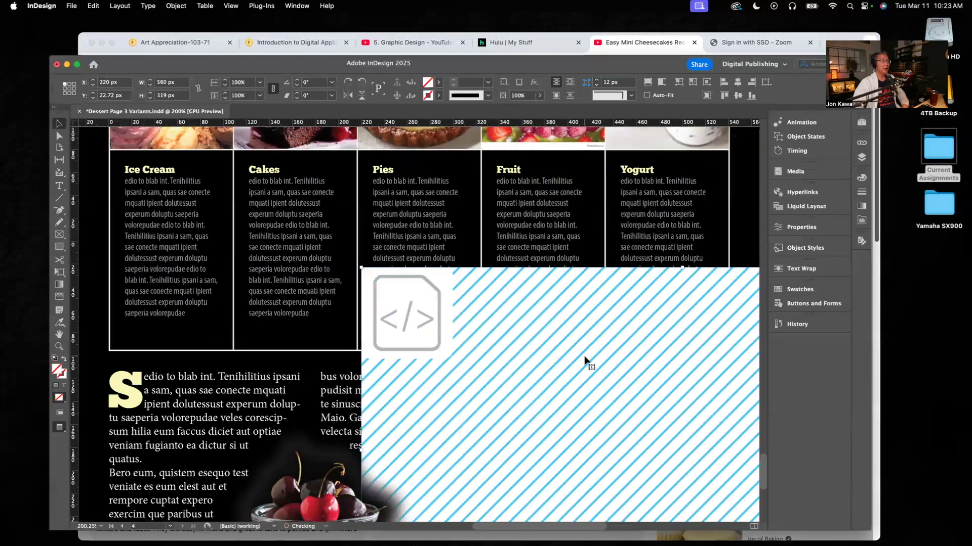
Move the HTML object onto the page and scale it down to about 184 × 105 px over the dark panel
drag(628, 342, 502, 268)
drag(622, 385, 541, 314)
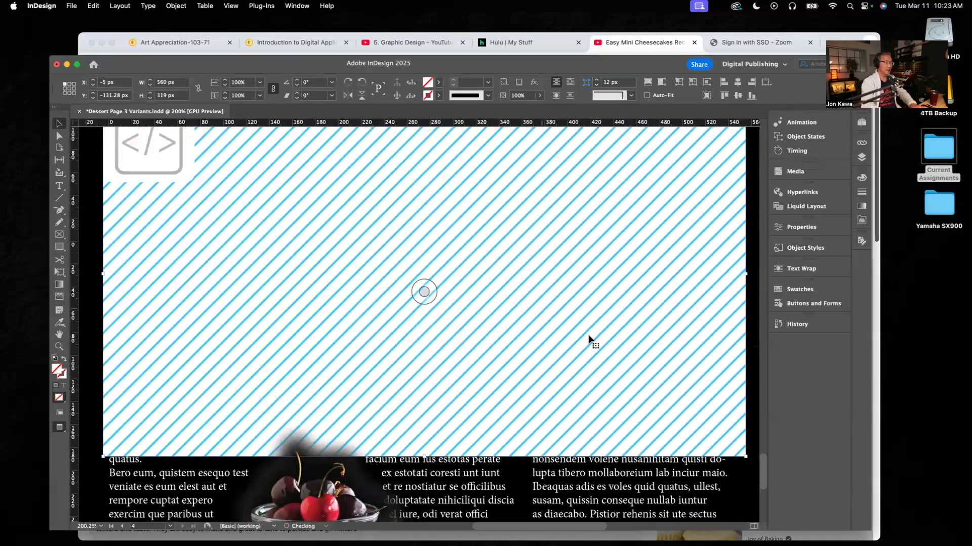
key(super+0)
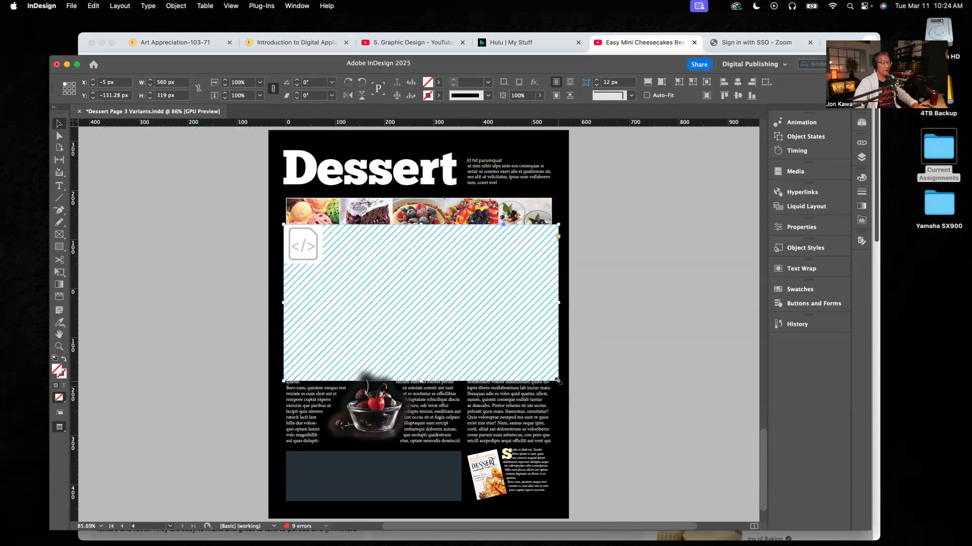
mouse_move(558, 380)
mouse_down()
mouse_move(434, 296)
mouse_move(362, 270)
mouse_move(368, 485)
mouse_up()
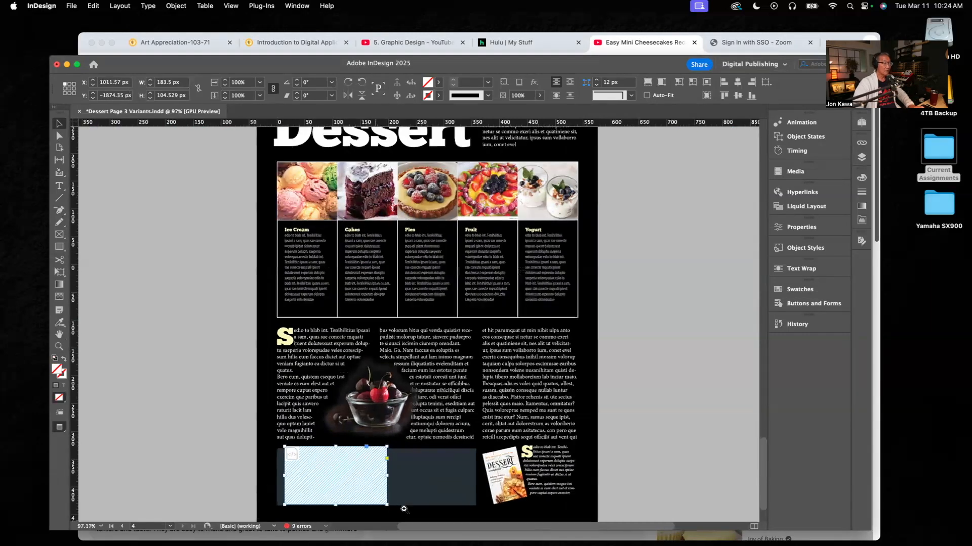
Shrink the HTML object proportionally to about 153 × 87 px and inset it near the dark panel's upper-left corner
click(354, 473)
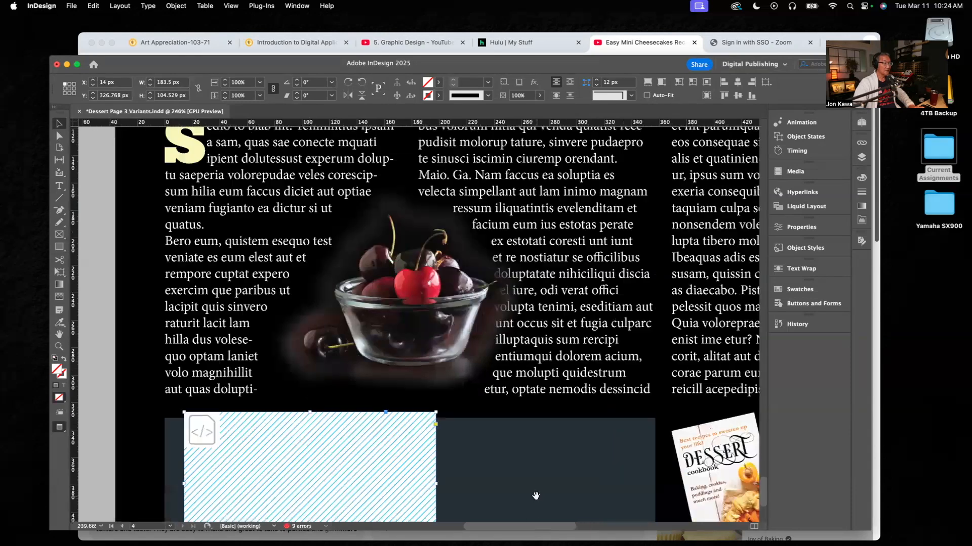
scroll(379, 342, down, 5)
drag(368, 339, 364, 348)
drag(361, 350, 358, 349)
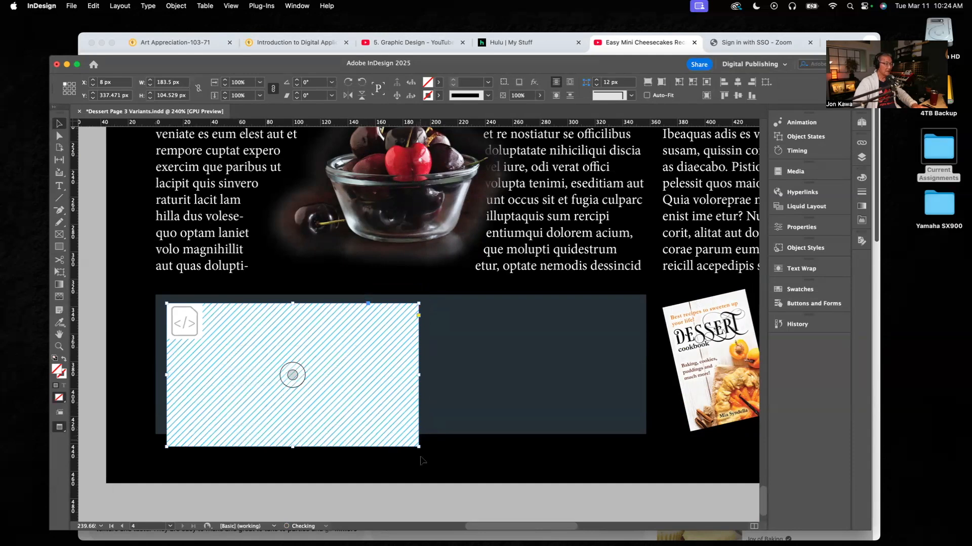
drag(418, 447, 377, 418)
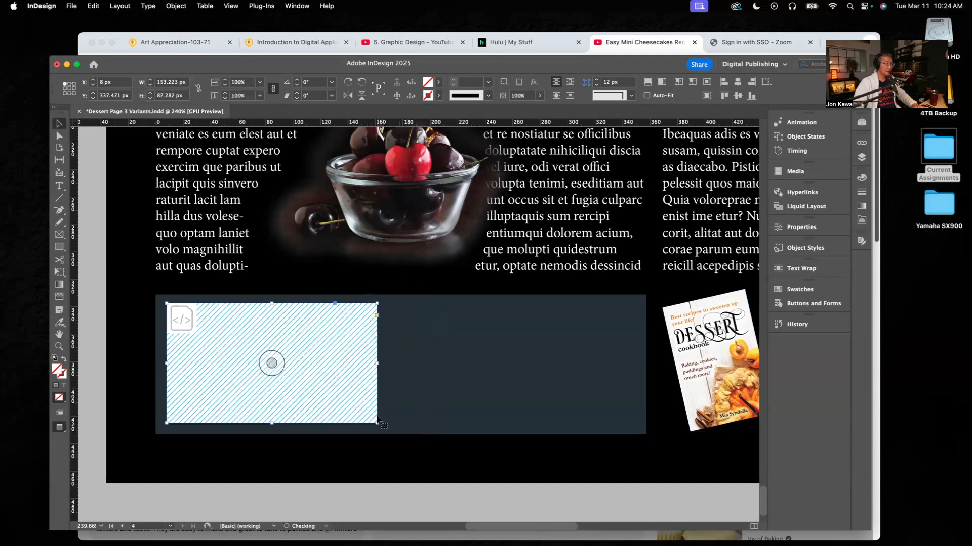
drag(348, 360, 349, 360)
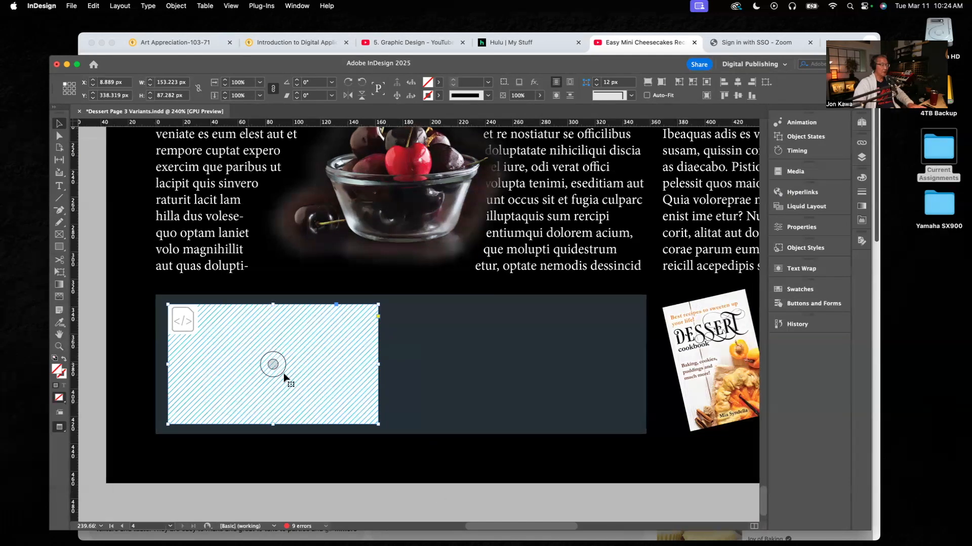
Preview the page's interactivity to check how the embedded video fits its frame, and close the preview
key(super+0)
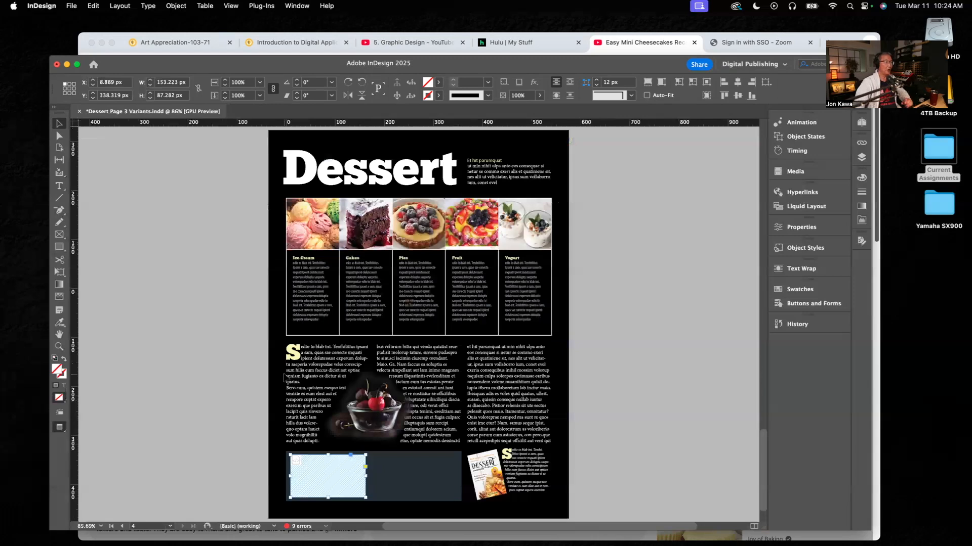
click(800, 122)
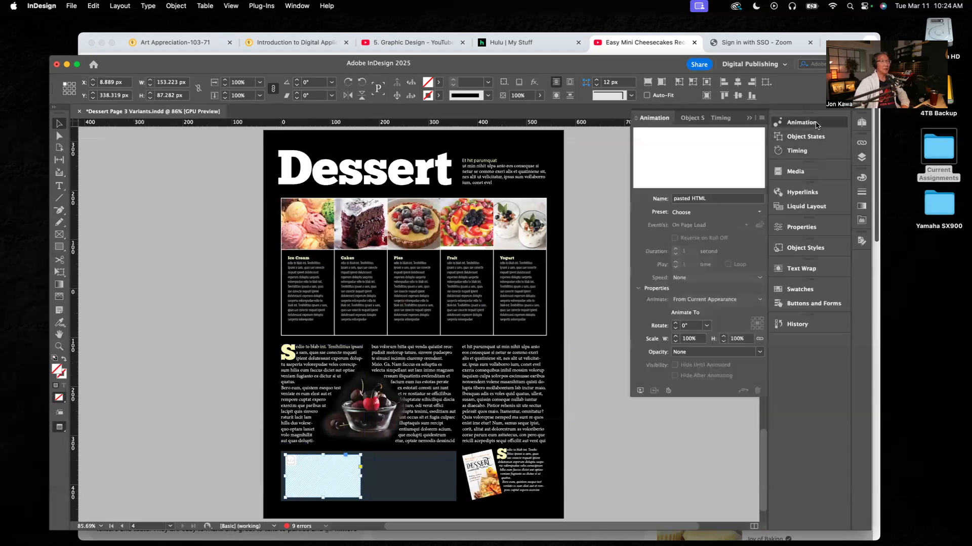
click(640, 391)
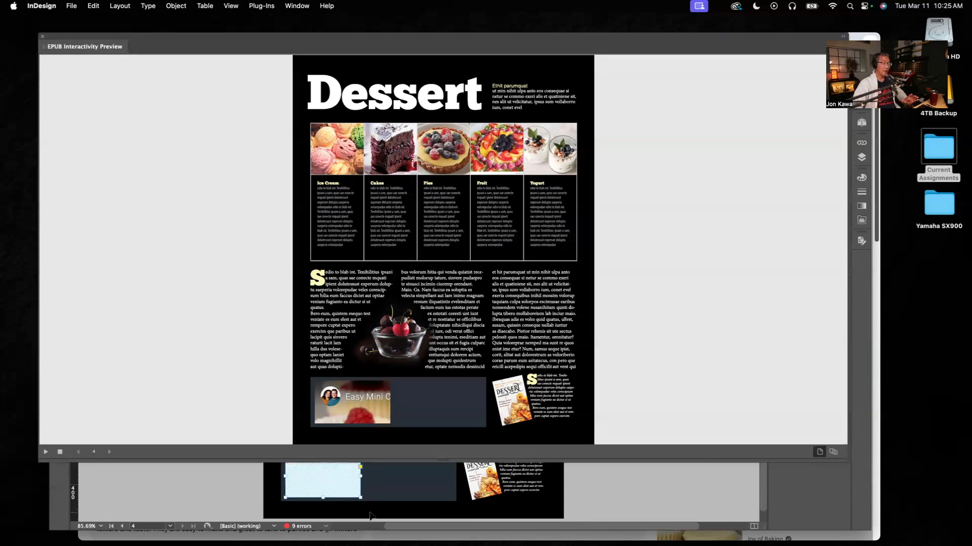
click(233, 483)
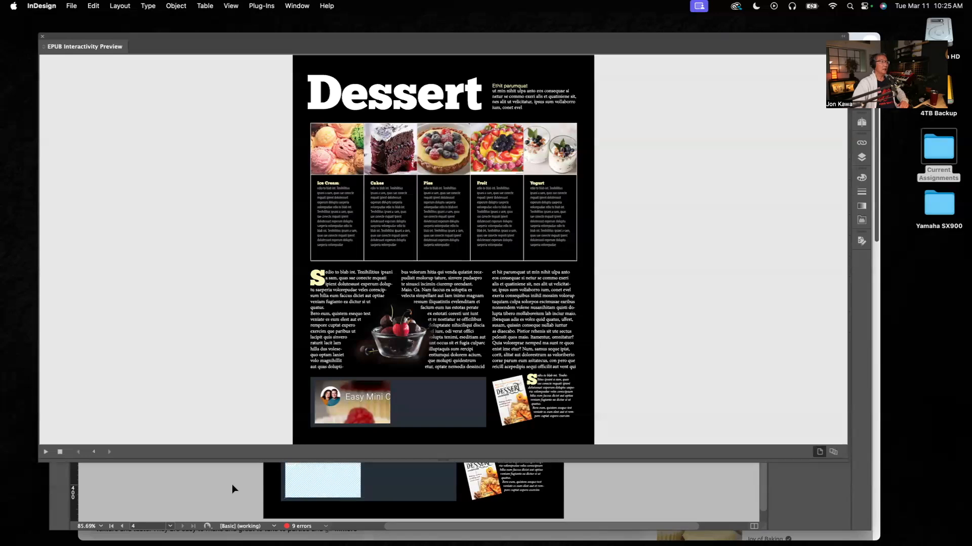
click(43, 38)
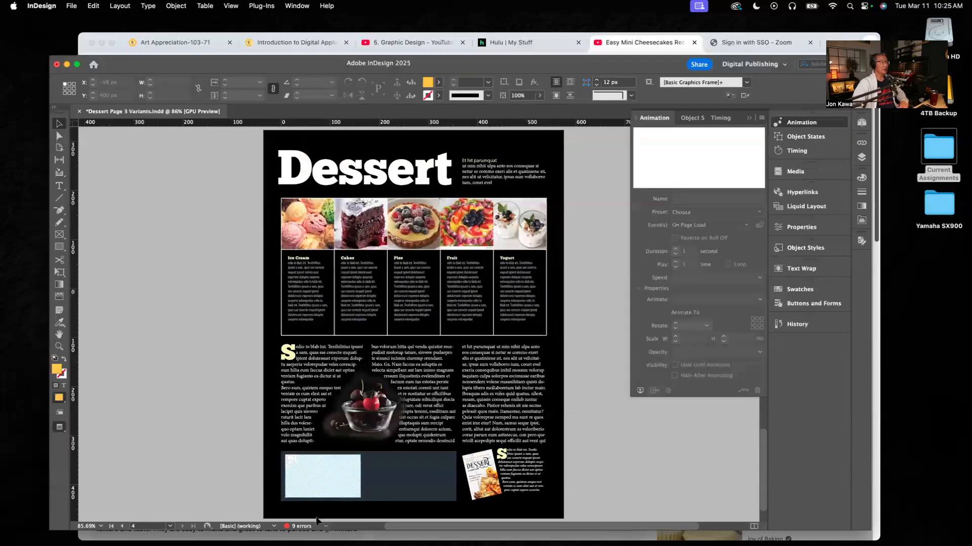
Select the HTML object and set both the horizontal and vertical rulers to pixels
click(353, 485)
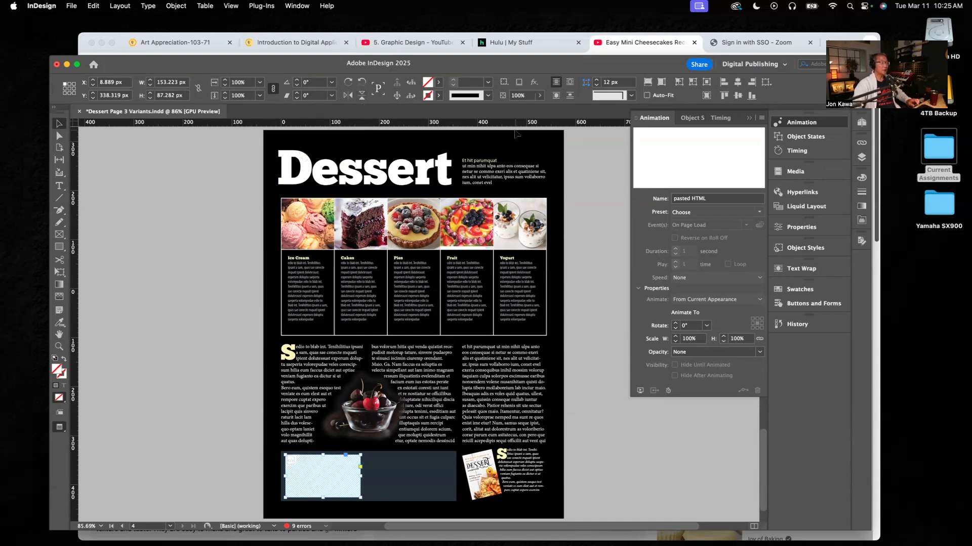
right_click(419, 123)
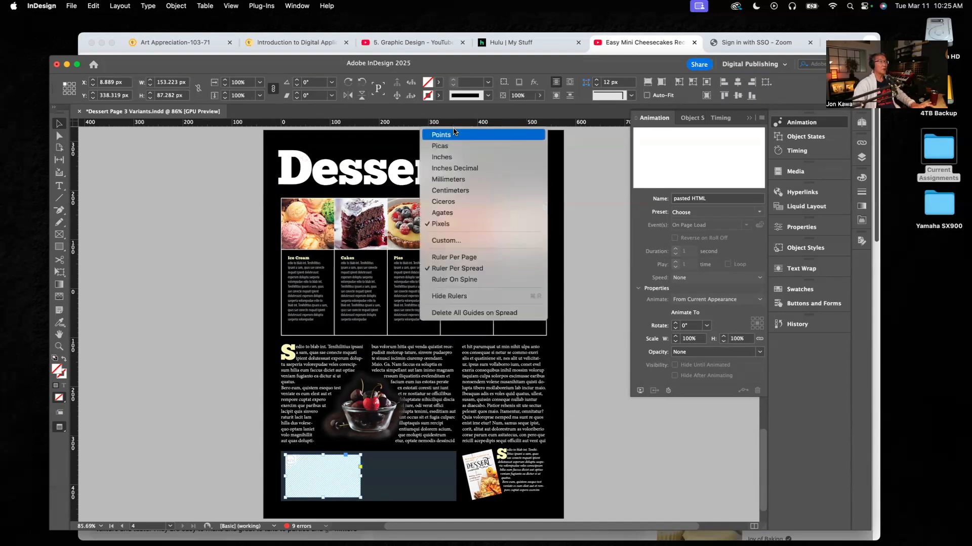
click(448, 227)
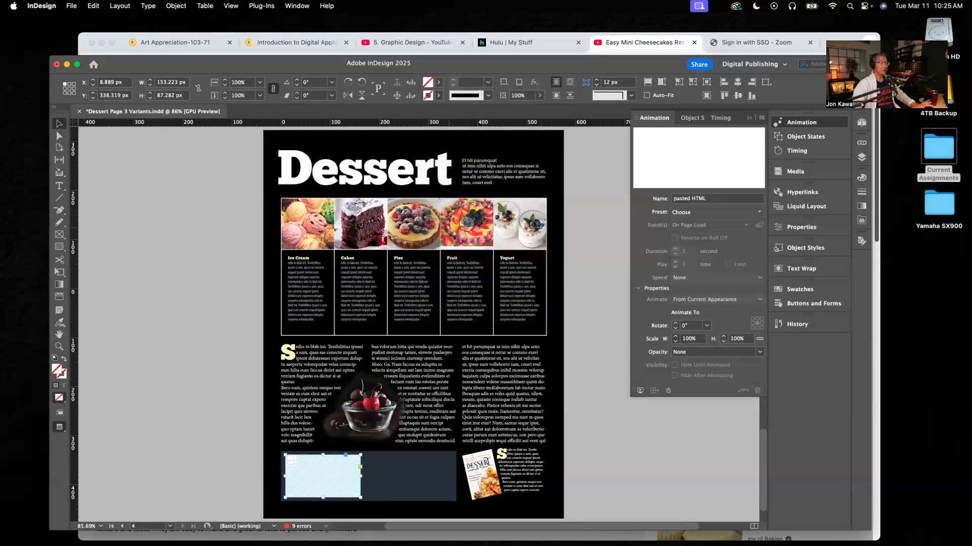
right_click(73, 228)
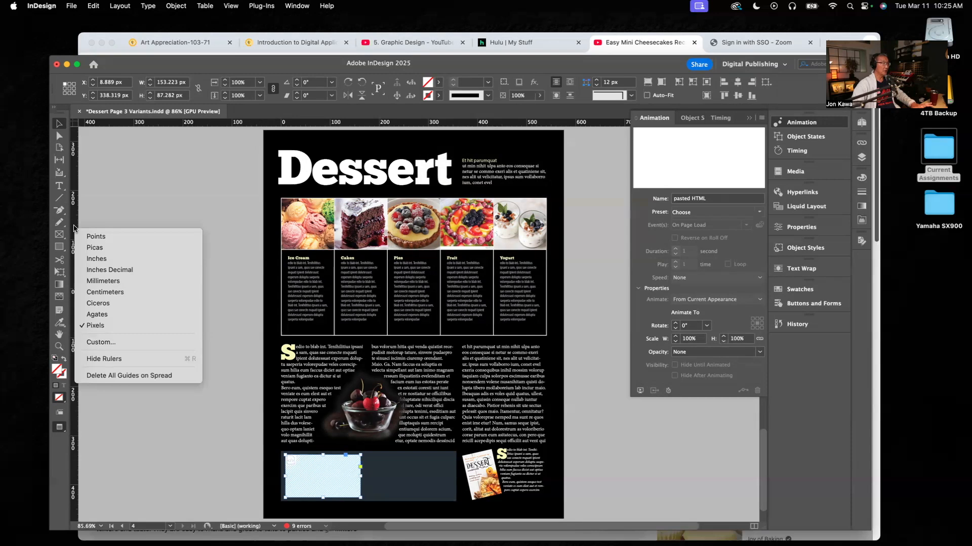
click(111, 326)
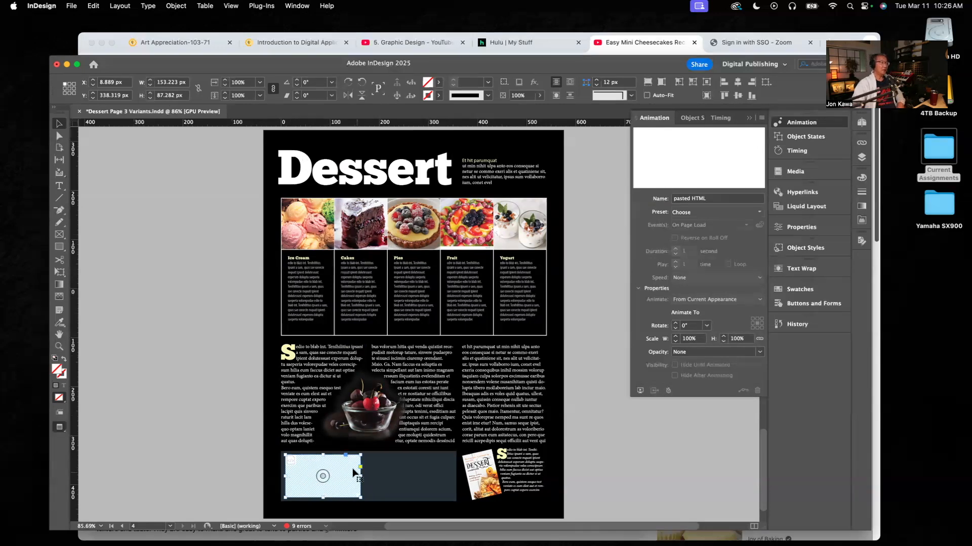
Delete the selected HTML object from the dark panel
key(Delete)
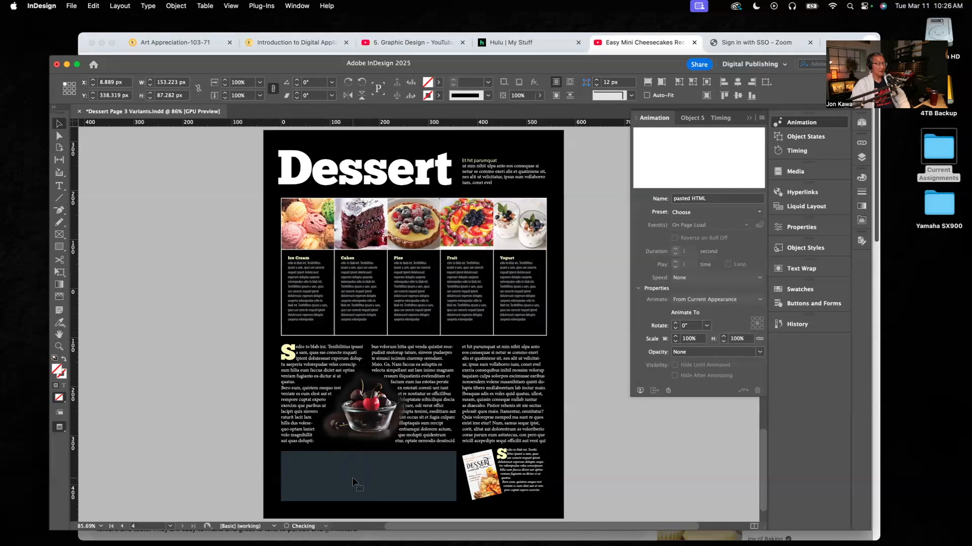
Switch to the YouTube page in Chrome and set the iframe width in the video's embed code to 153.223
click(670, 45)
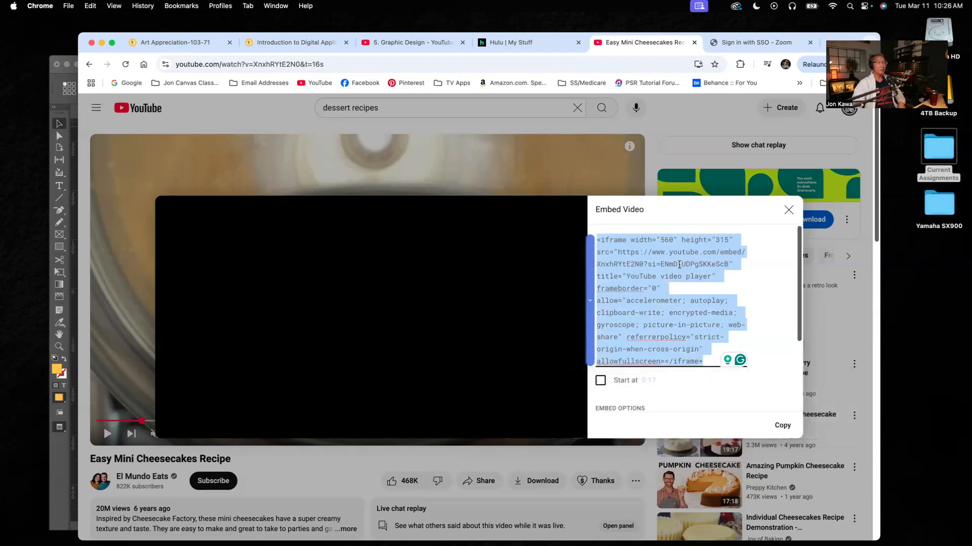
click(672, 240)
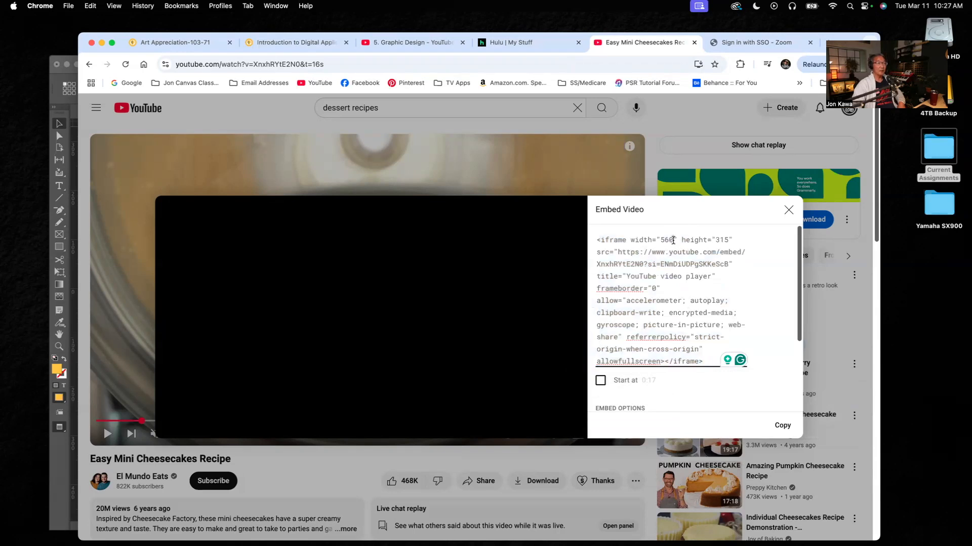
key(super+a)
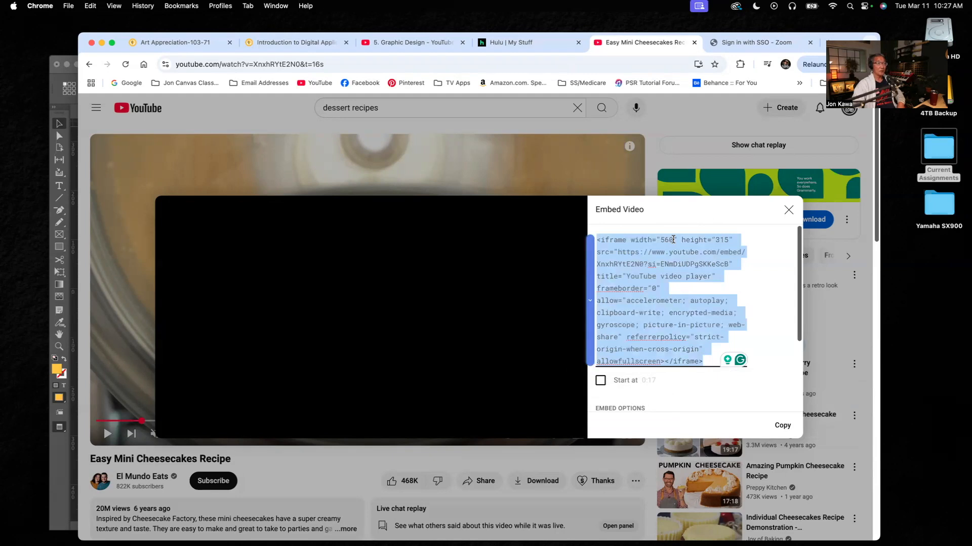
click(673, 240)
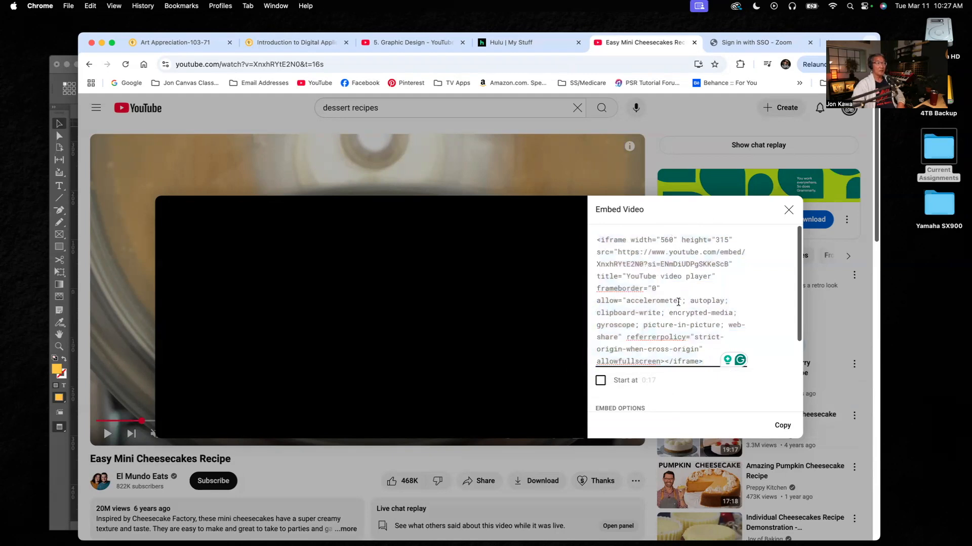
key(BackSpace)
key(BackSpace)
key(BackSpace)
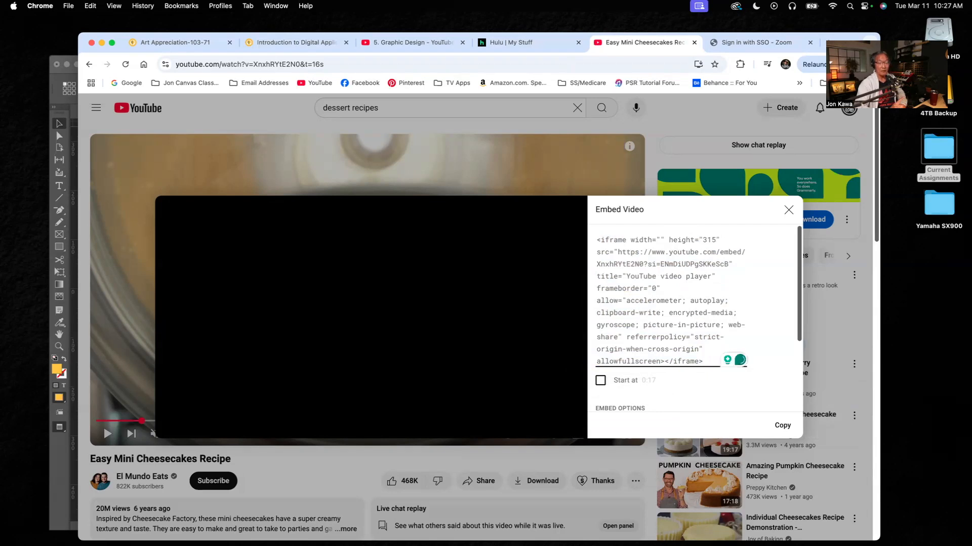
text(15)
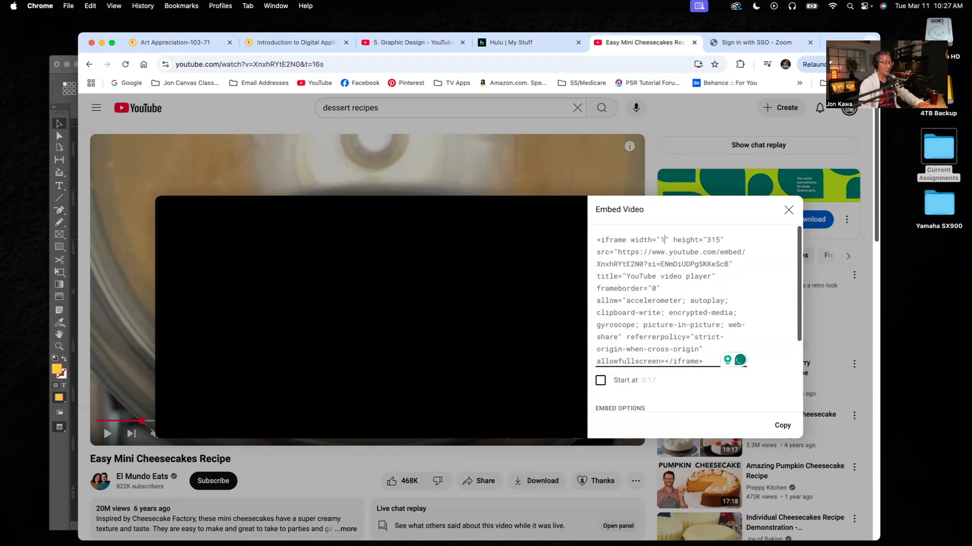
text(3.)
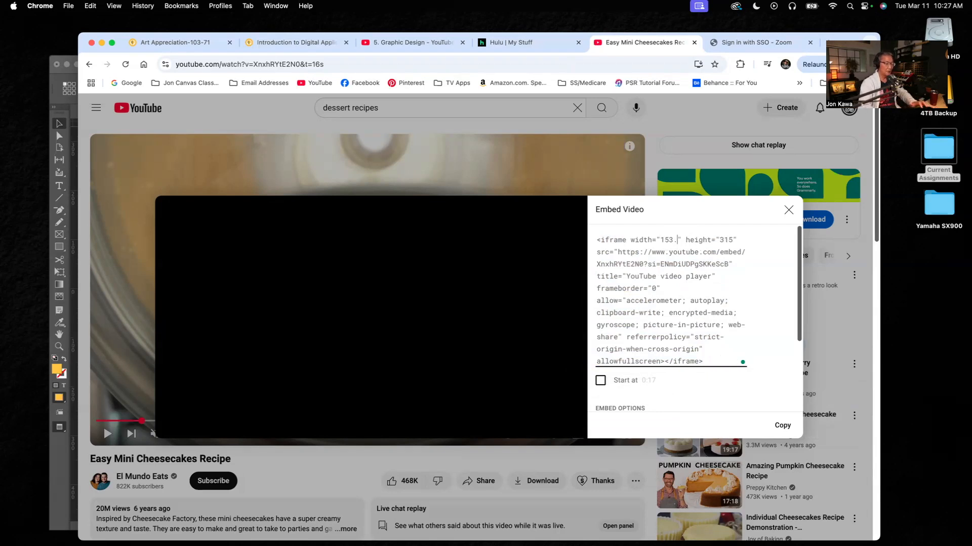
text(223)
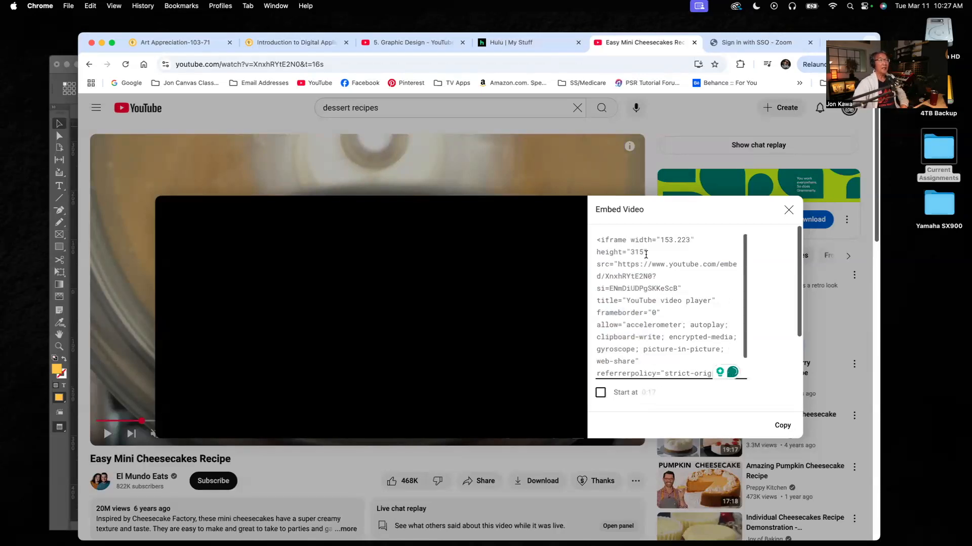
Set the iframe height in the embed code to 87.282 and copy the edited code
key(super+a)
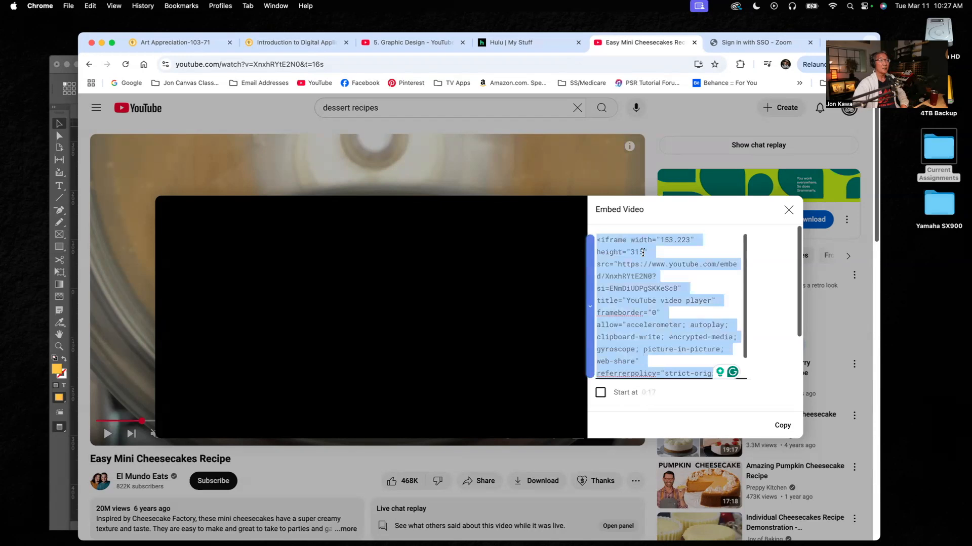
click(643, 252)
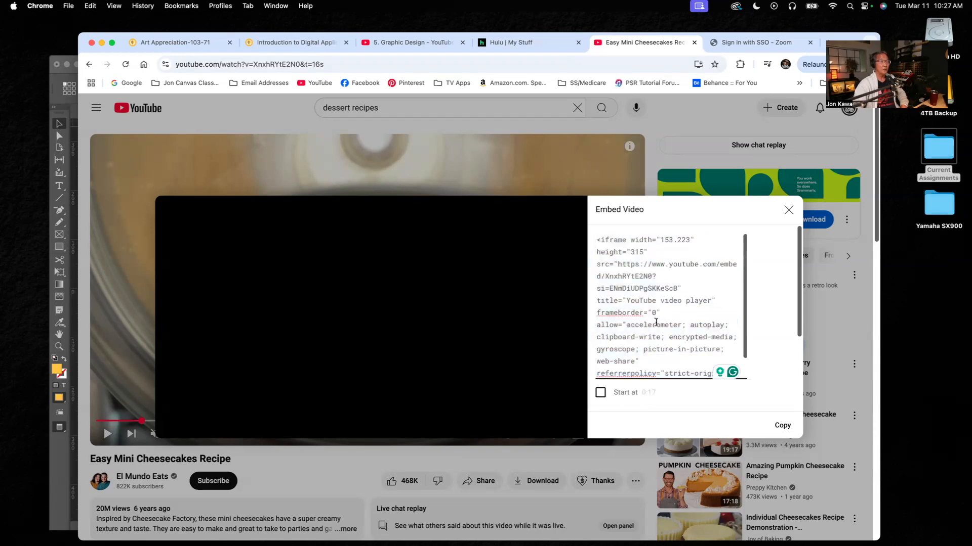
key(BackSpace)
key(BackSpace)
key(BackSpace)
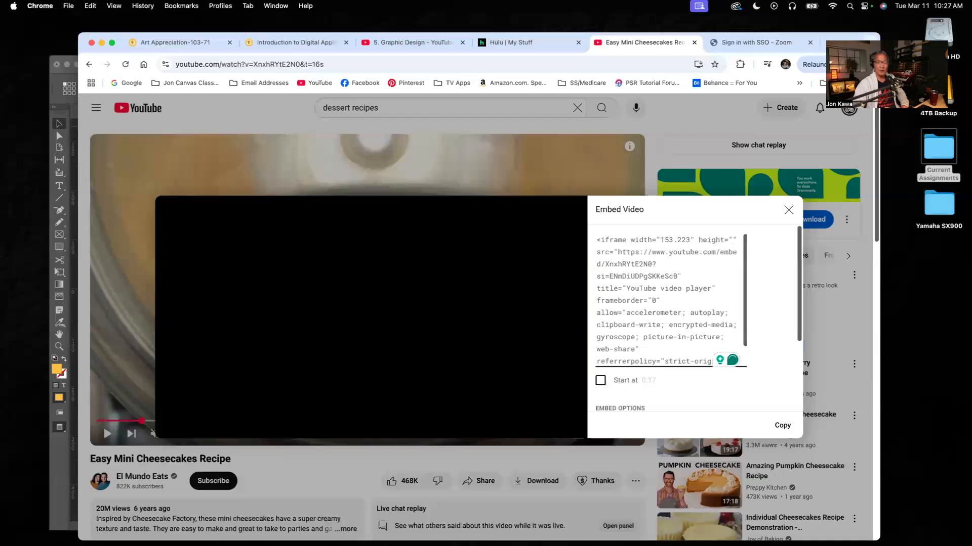
text(87)
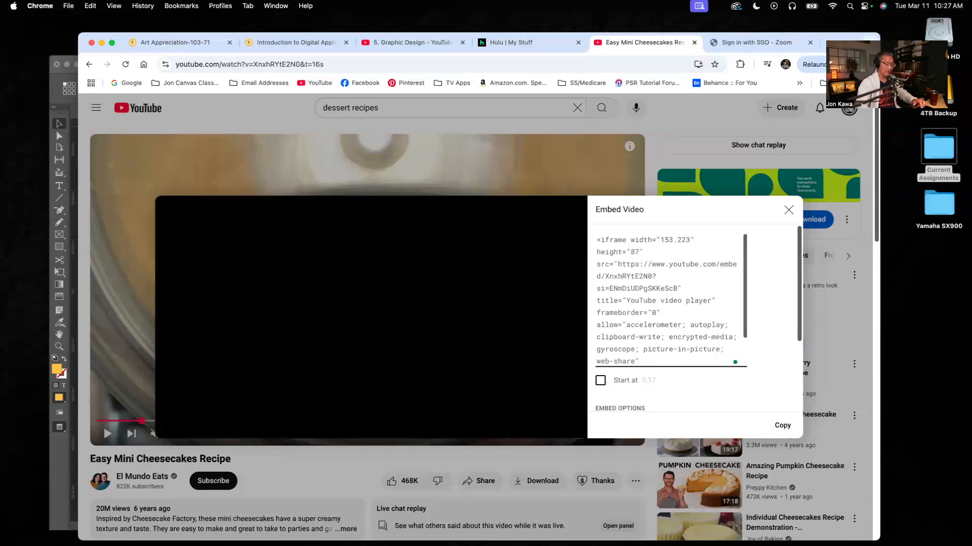
text(.282)
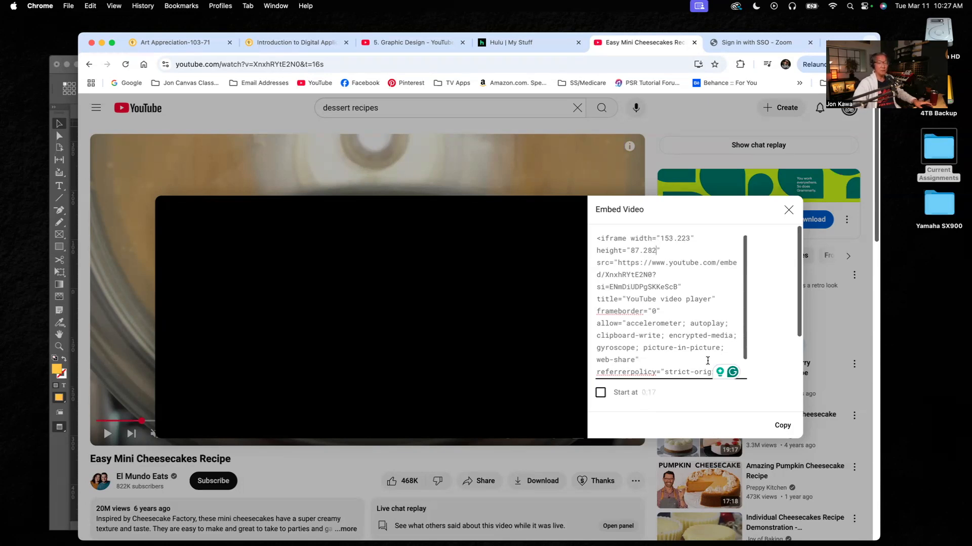
click(659, 249)
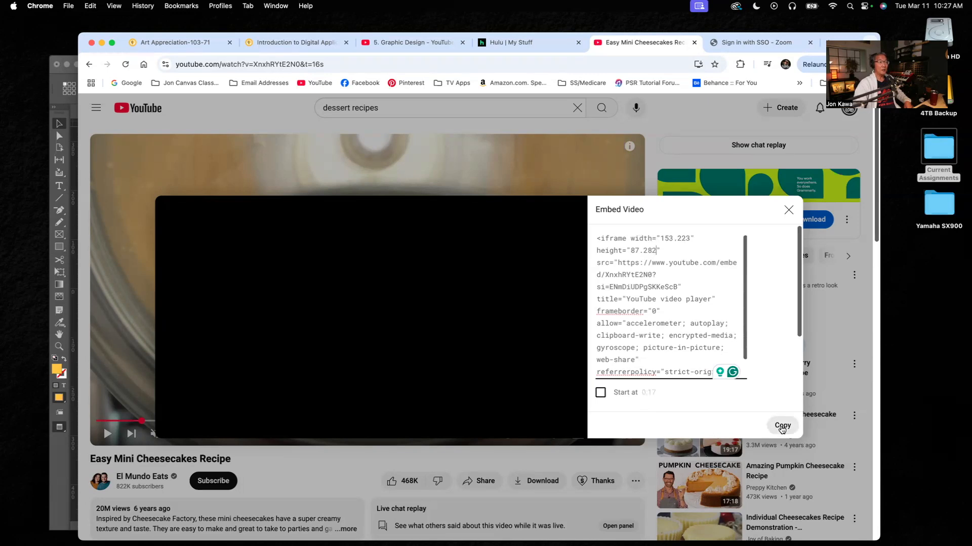
click(782, 428)
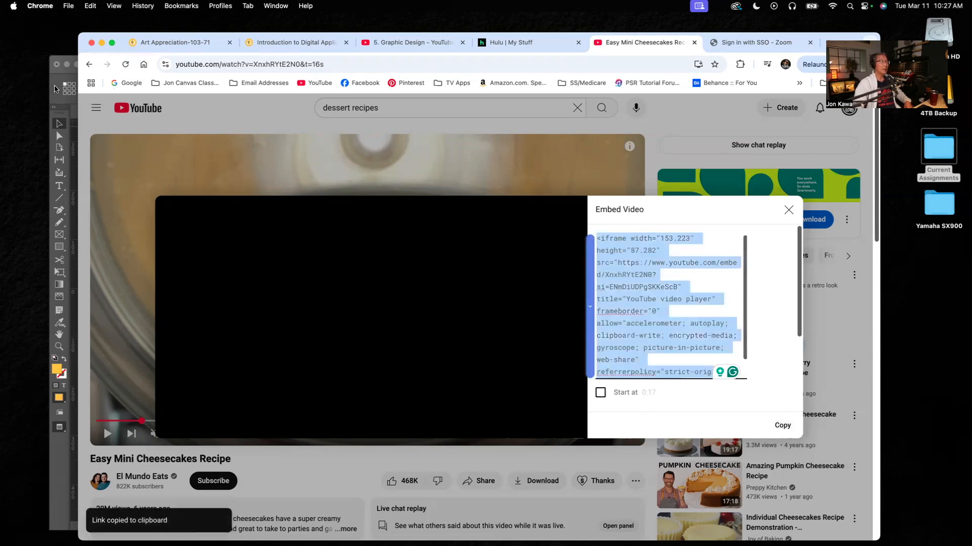
Switch back to InDesign and insert the copied embed code on page 4 as an HTML object
click(57, 89)
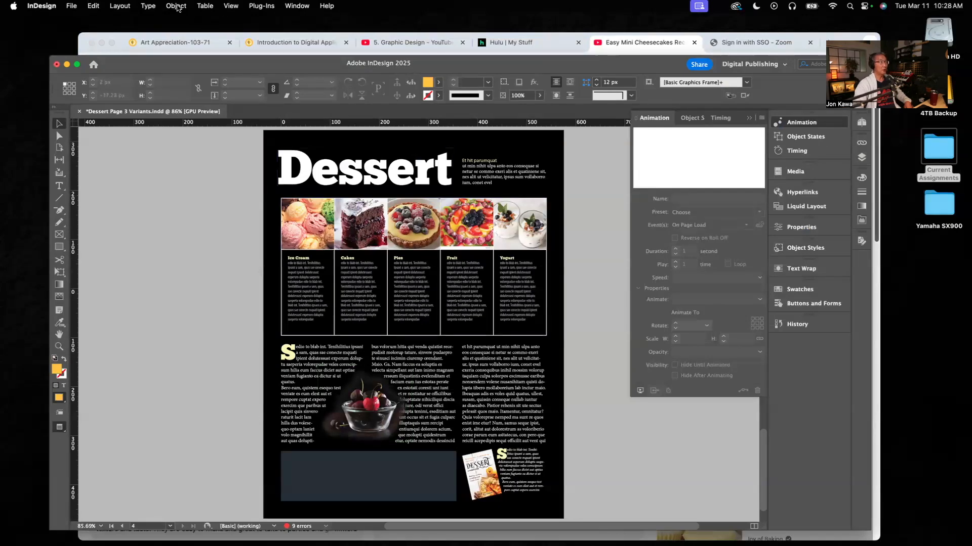
click(177, 6)
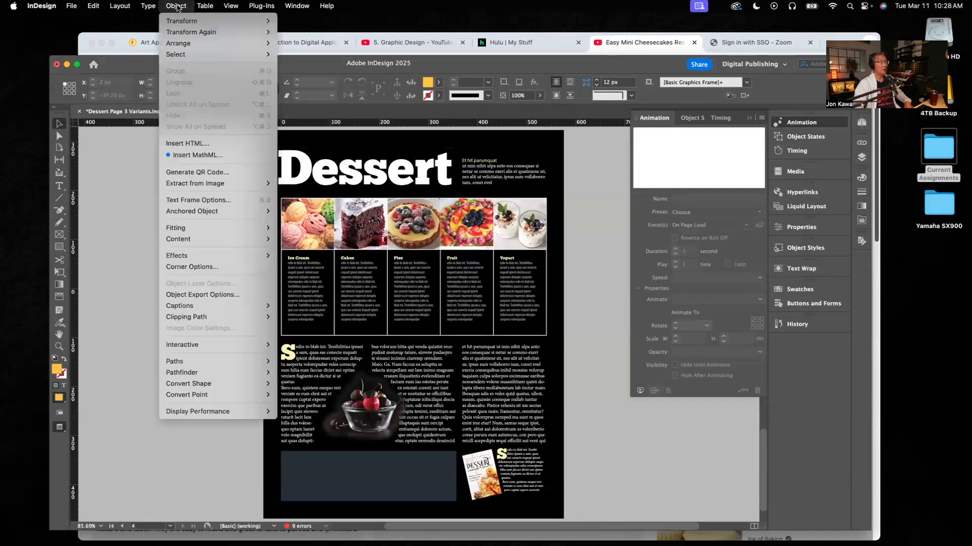
click(190, 145)
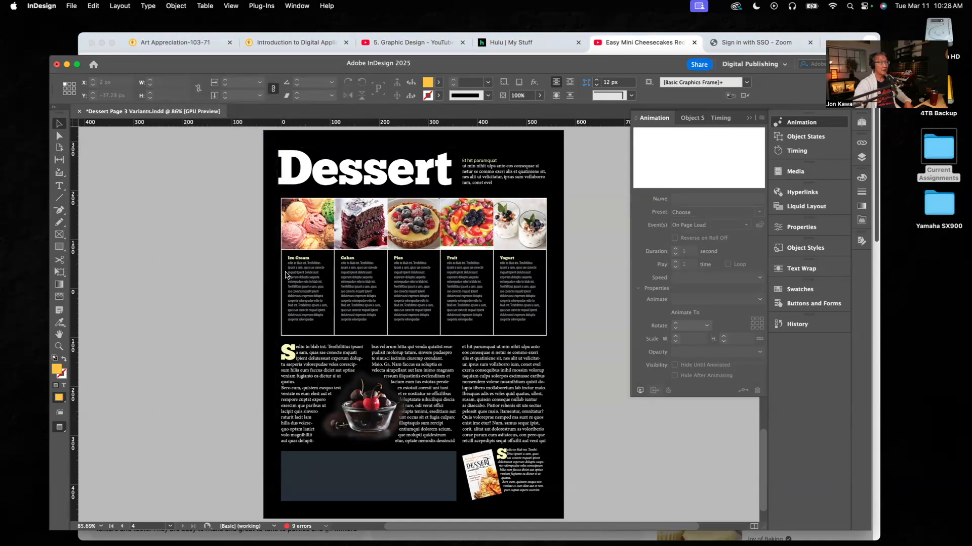
key(super+v)
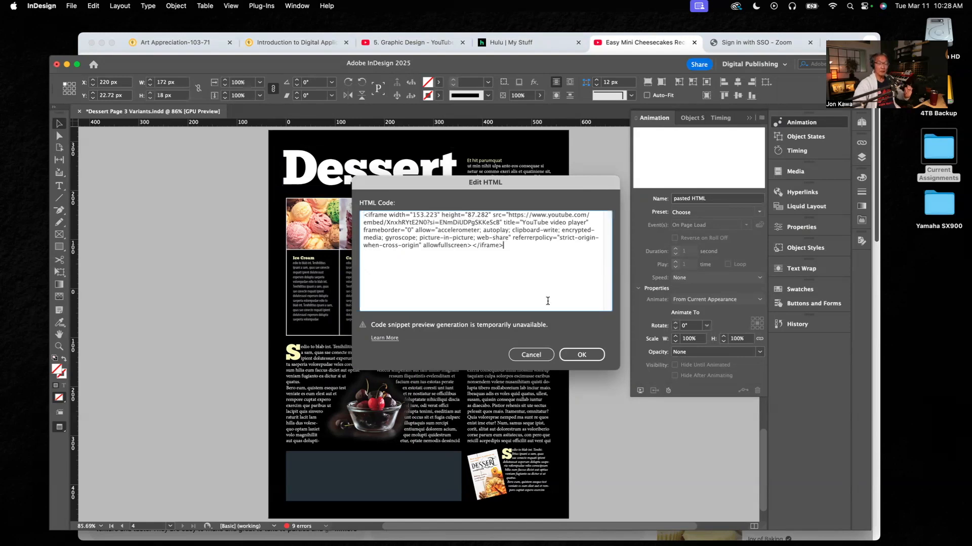
click(581, 354)
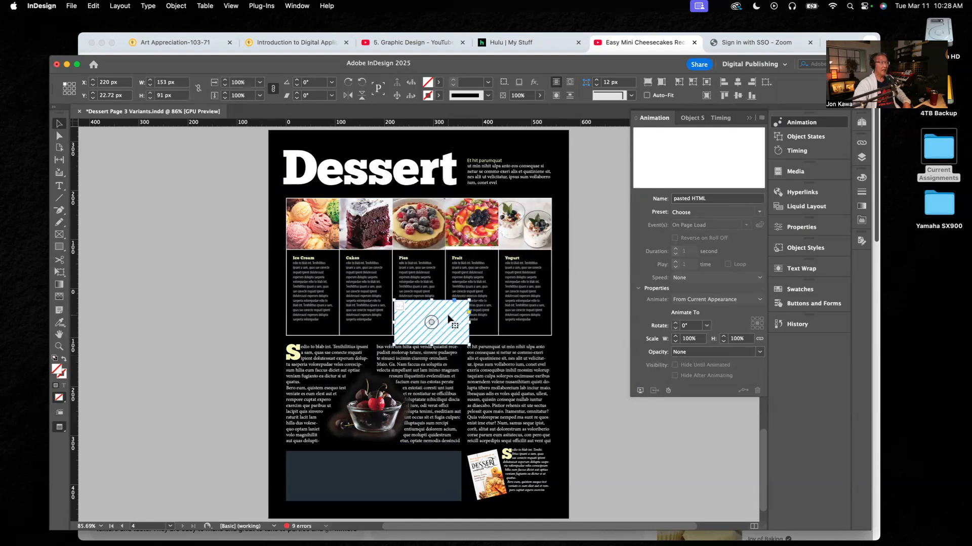
Move the HTML object into the left end of the dark panel, fine-tuning its position to X 8 px, Y 336.46 px
mouse_move(448, 319)
mouse_down()
mouse_move(445, 440)
mouse_move(347, 469)
mouse_up()
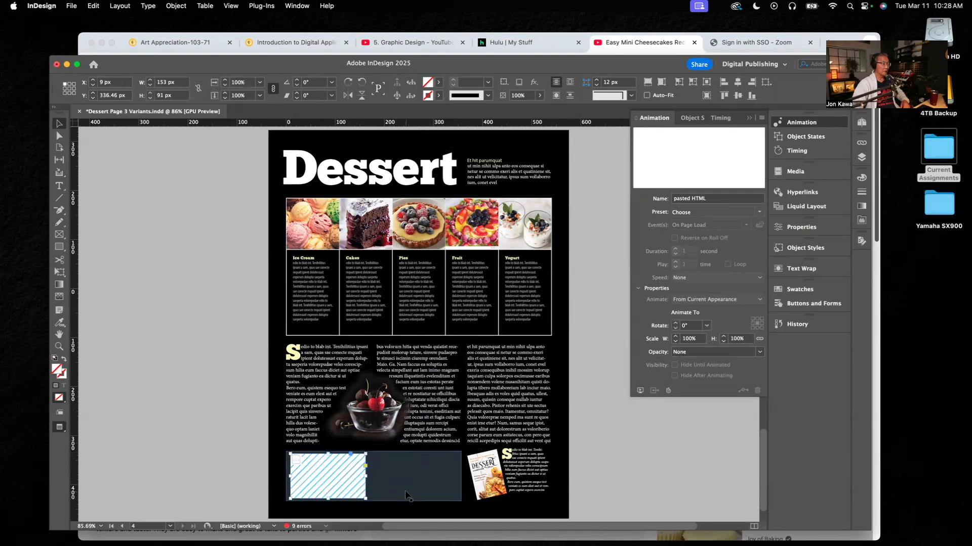
scroll(374, 483, up, 5)
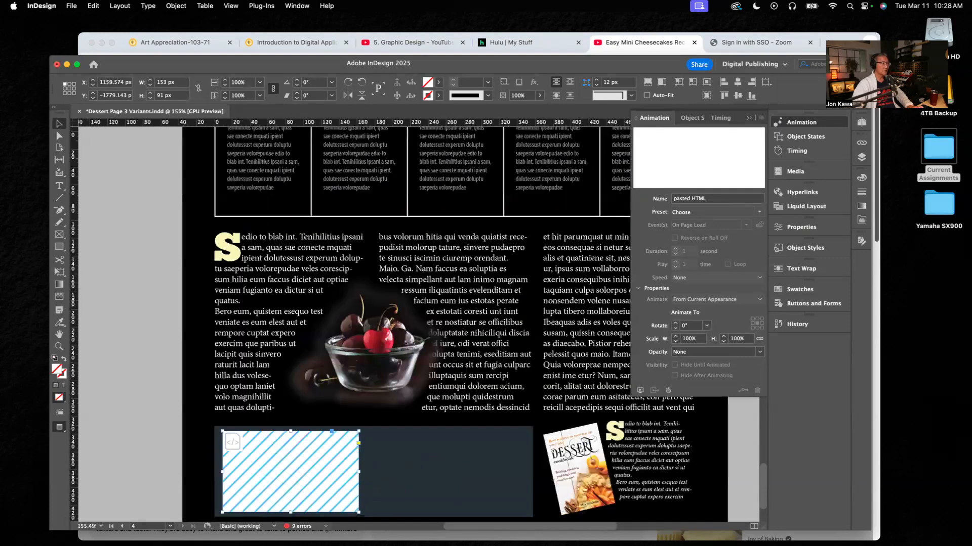
scroll(483, 485, up, 3)
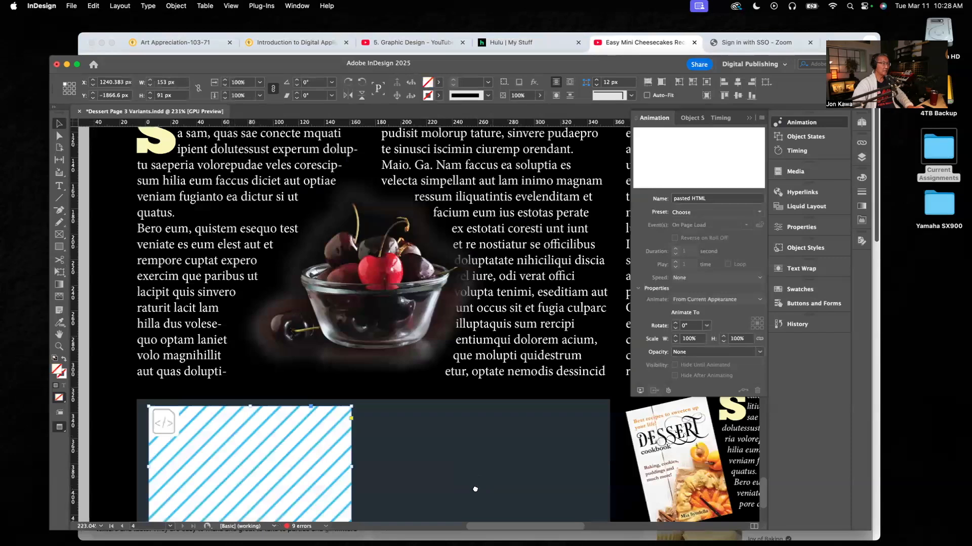
scroll(475, 490, down, 1)
scroll(483, 428, down, 3)
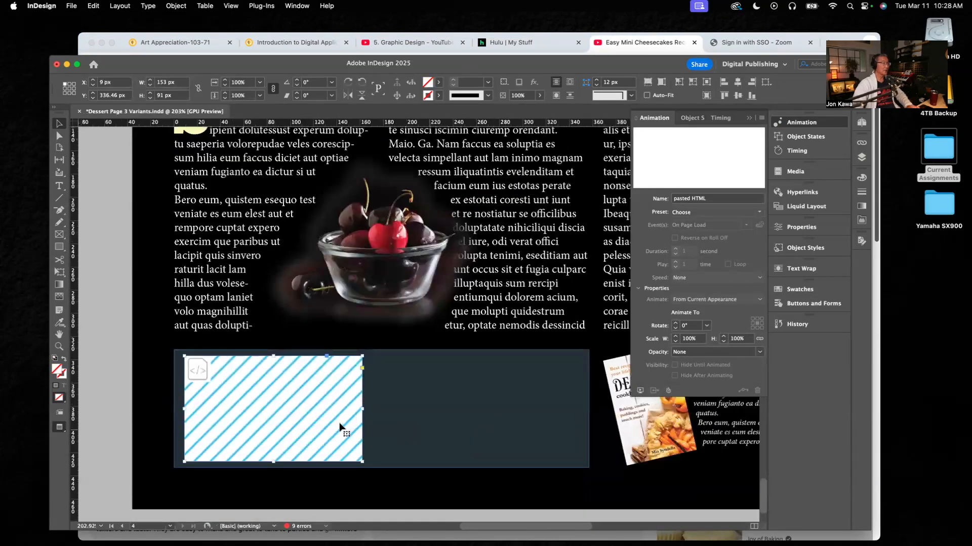
key(Left)
key(Left)
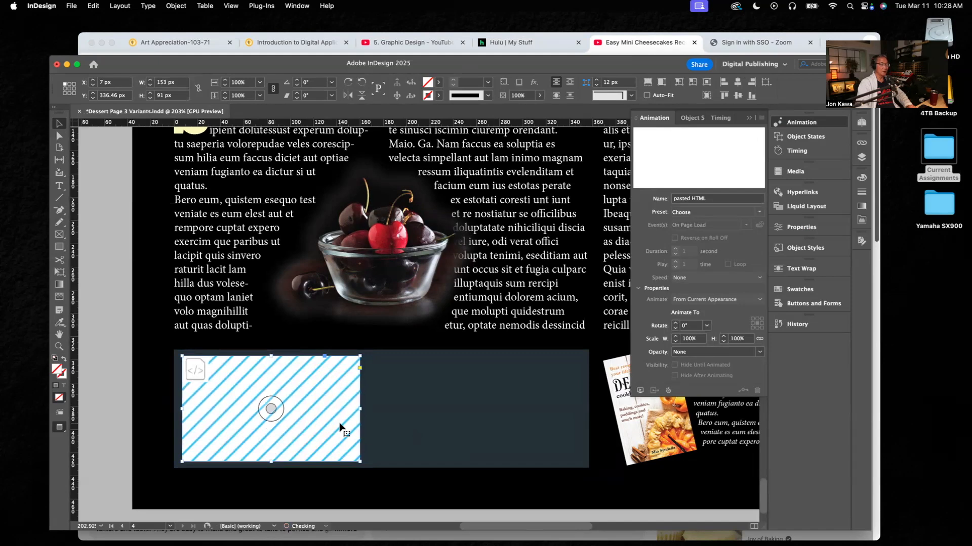
key(Right)
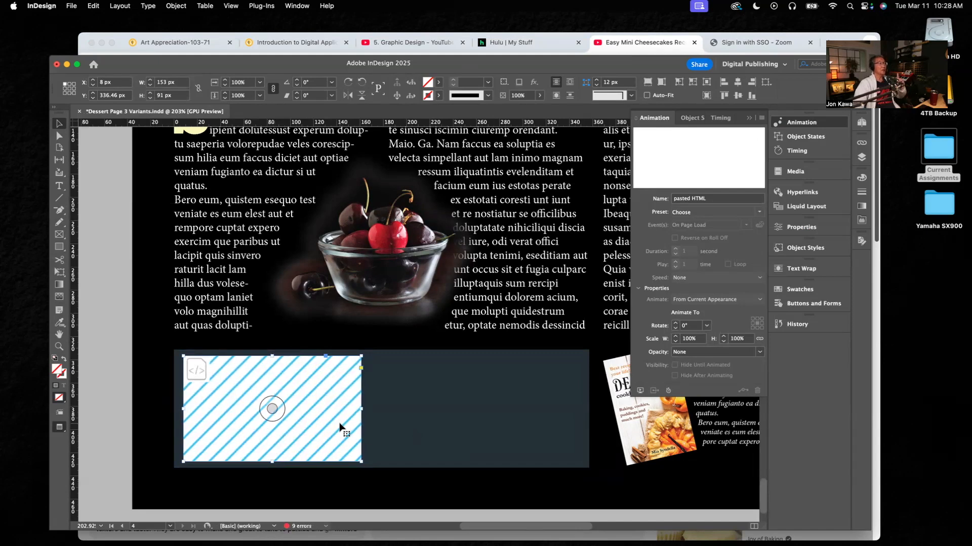
Deselect the object, preview the page's interactivity, play the embedded video to check its fit, and close the preview
click(99, 238)
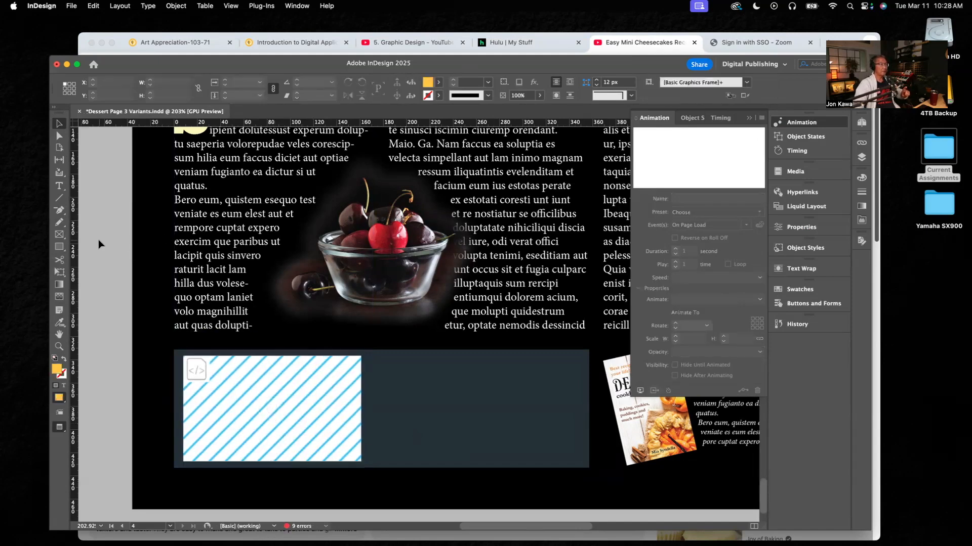
click(640, 392)
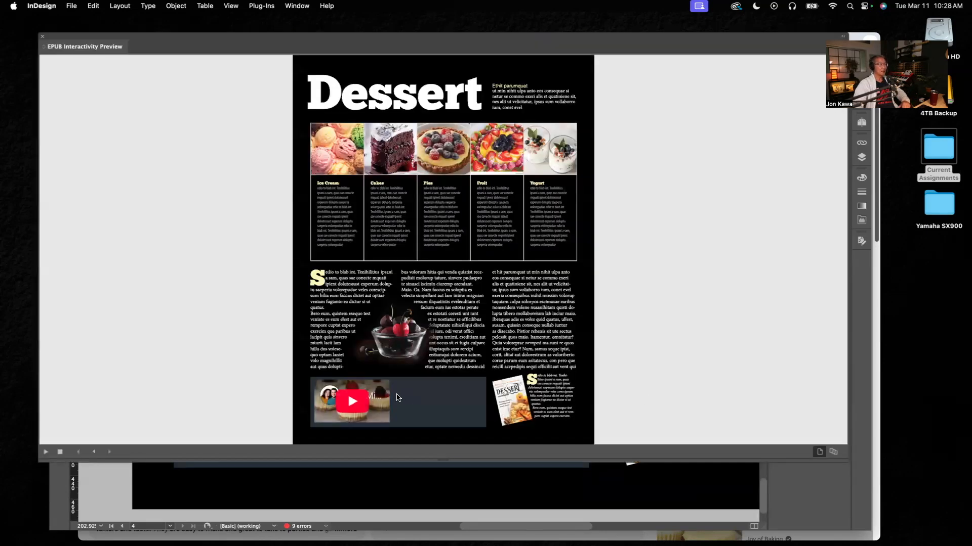
click(352, 402)
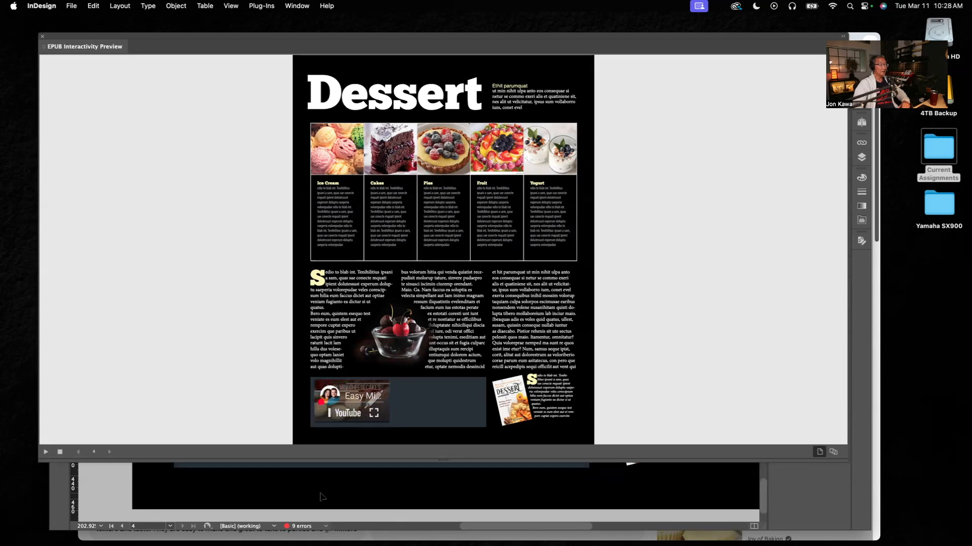
mouse_move(323, 407)
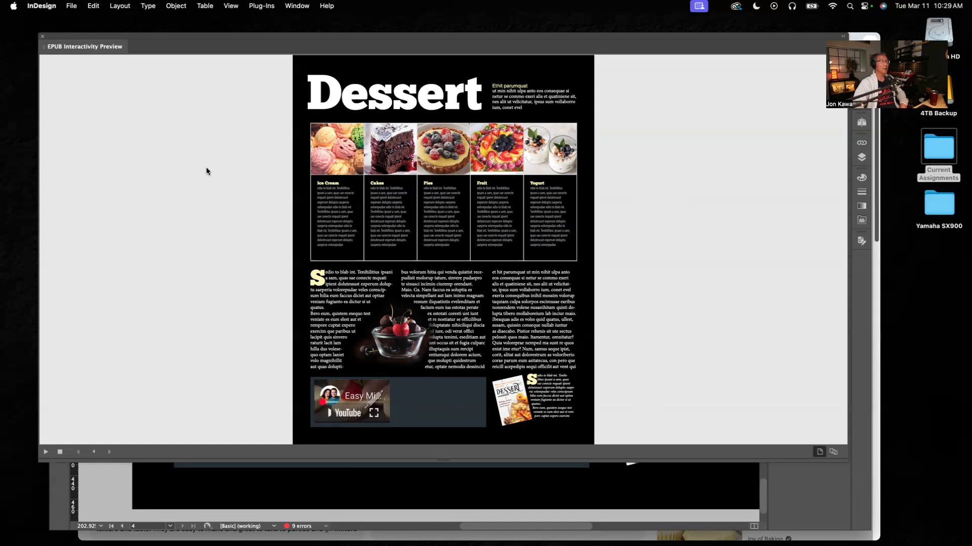
click(43, 37)
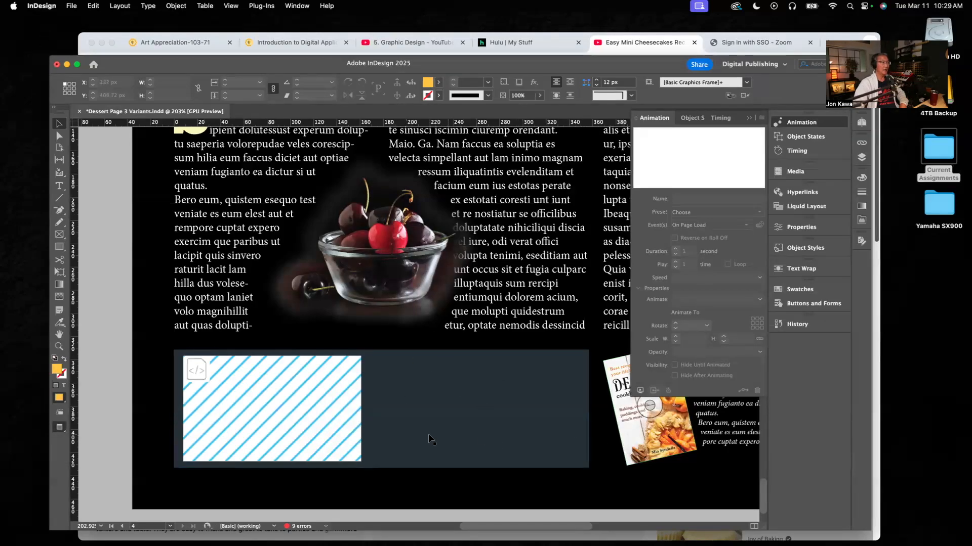
Move the HTML video object on page 4 from the Typography layer to the Images layer
click(59, 186)
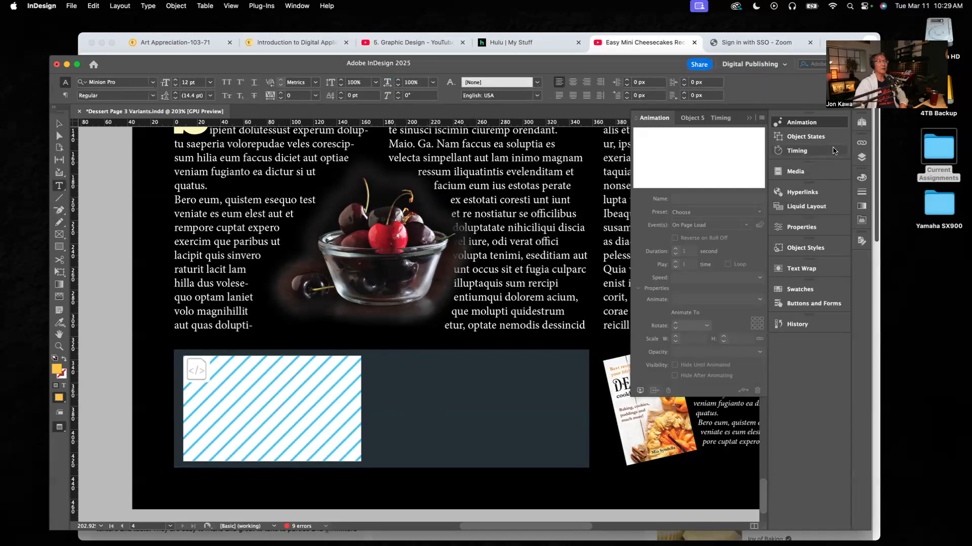
click(863, 158)
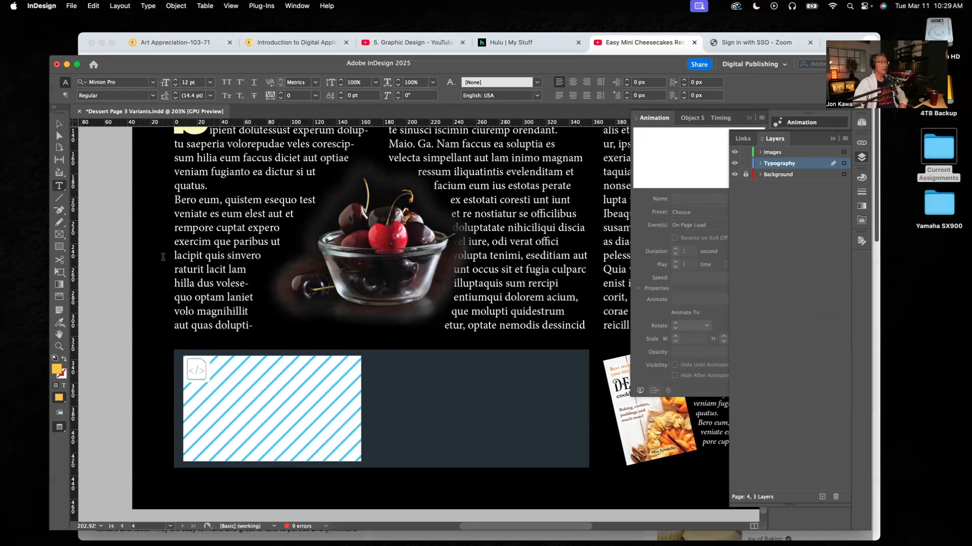
click(58, 124)
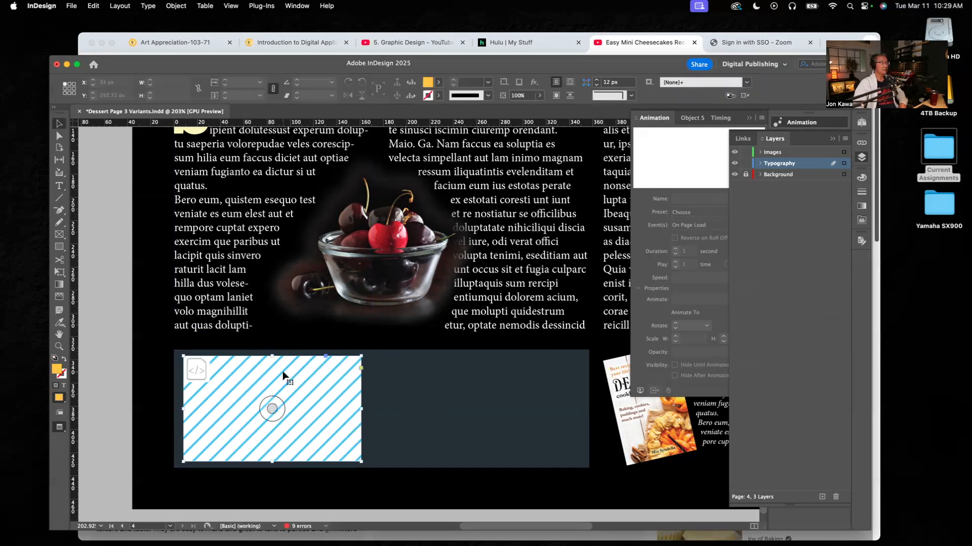
click(282, 405)
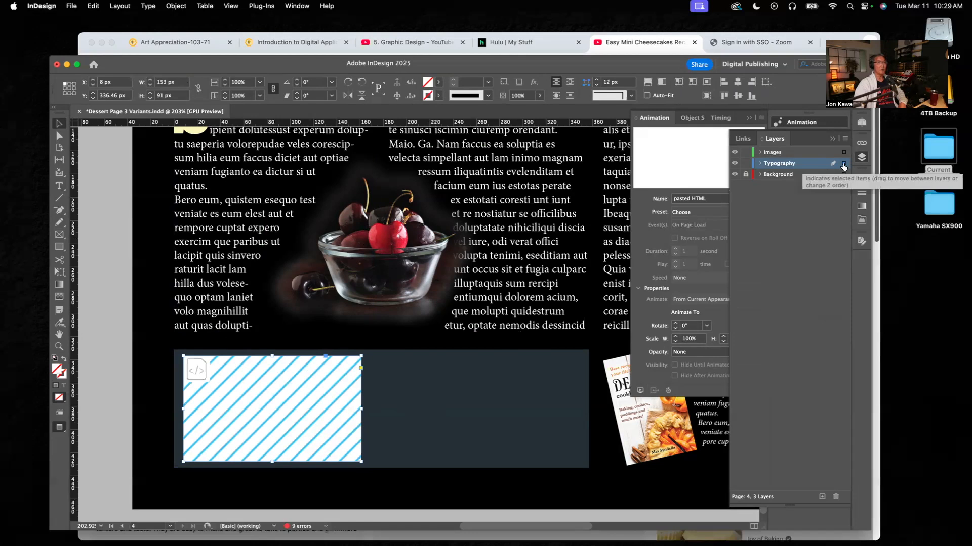
drag(843, 151, 843, 151)
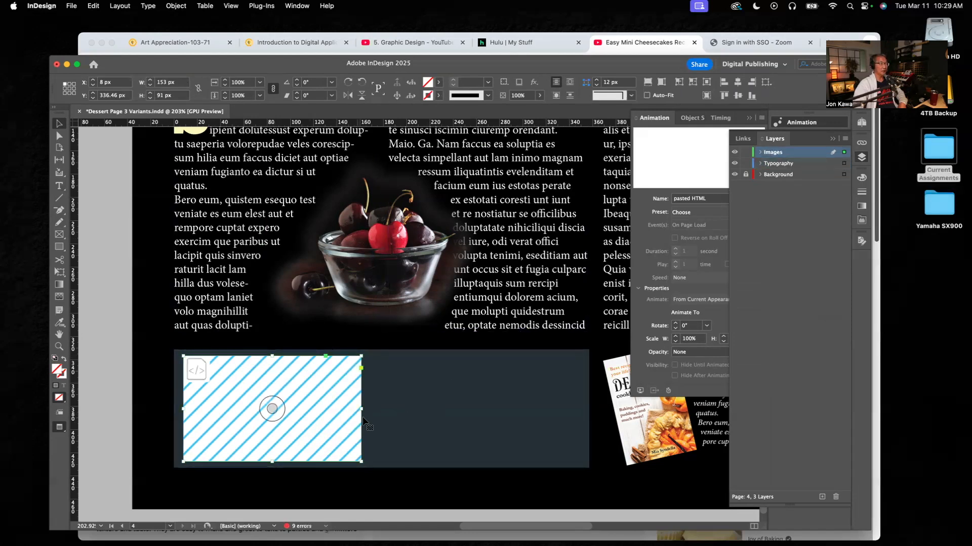
On the Typography layer, draw a text frame in the empty part of the dark panel and enter "Easy Mini Cheesecake Recipe"
click(789, 162)
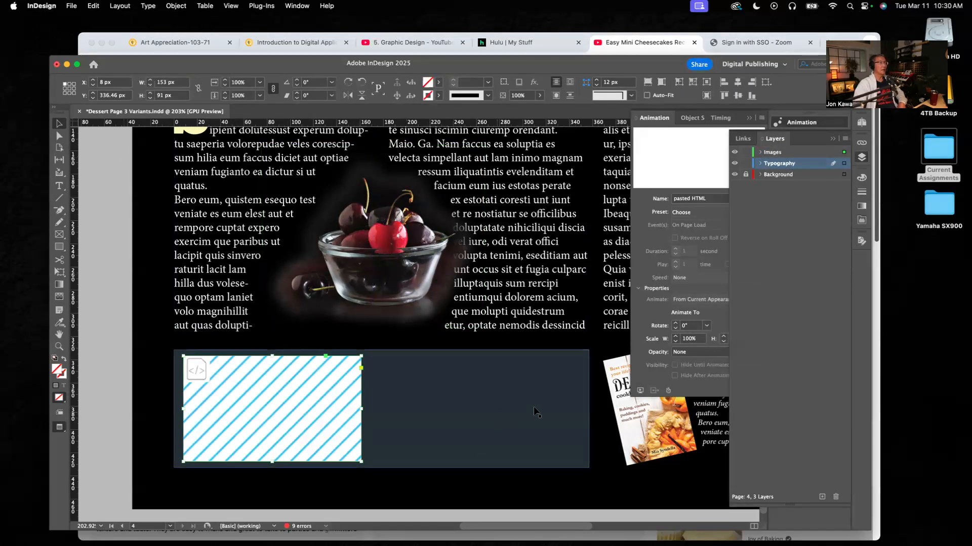
click(566, 405)
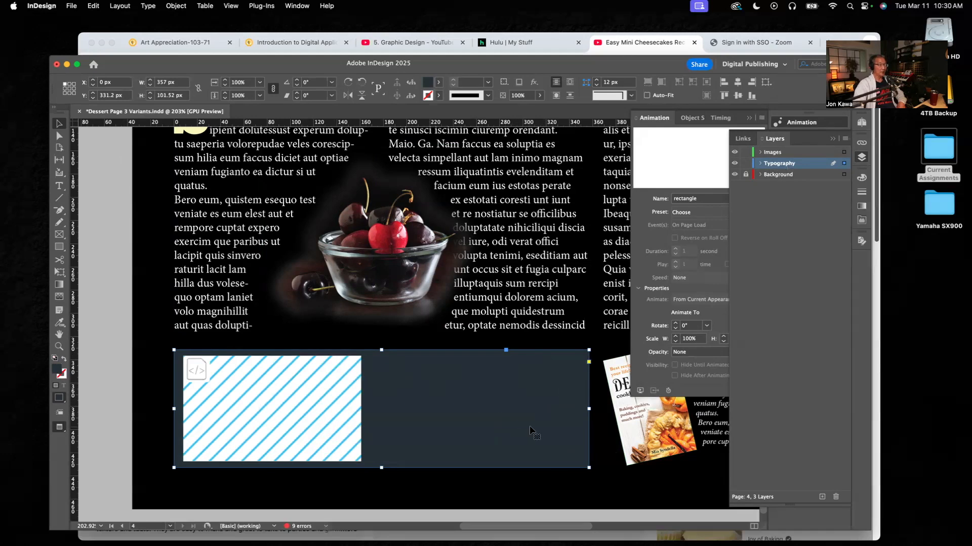
click(58, 186)
click(110, 273)
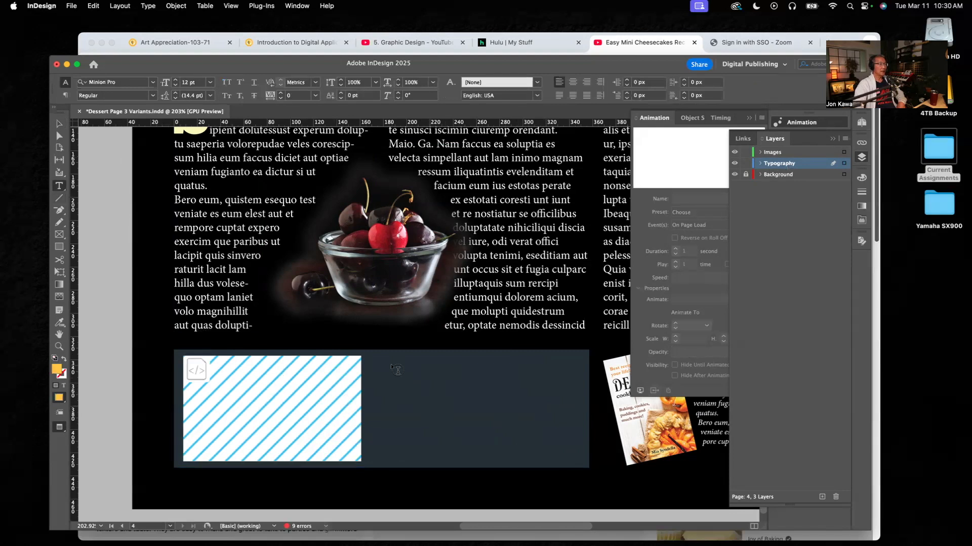
drag(391, 371, 574, 416)
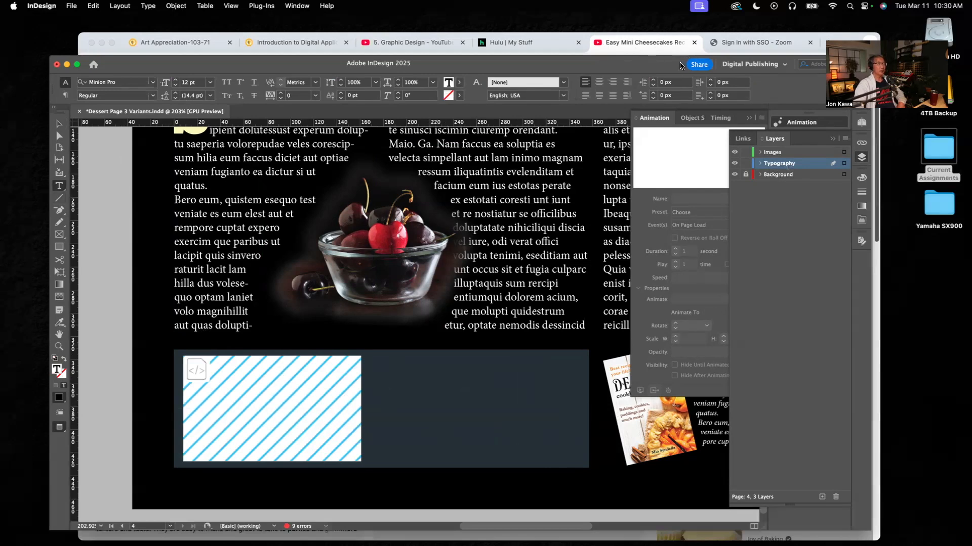
text(Easy Mini C)
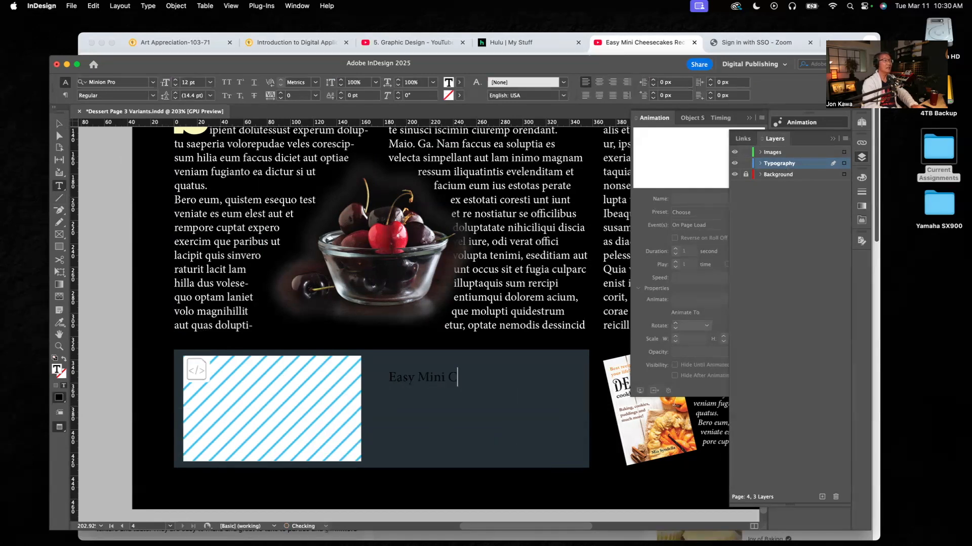
text(heesecake Reci)
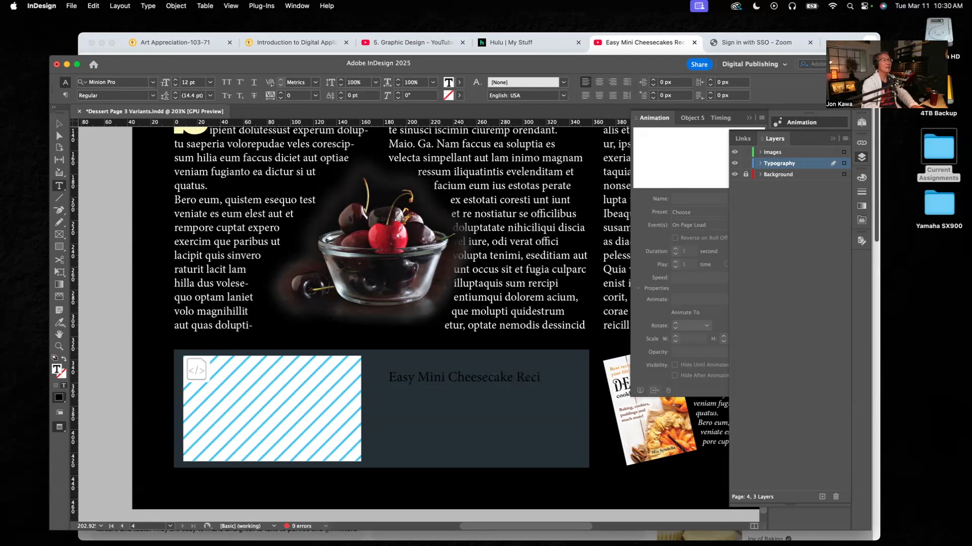
text(pe)
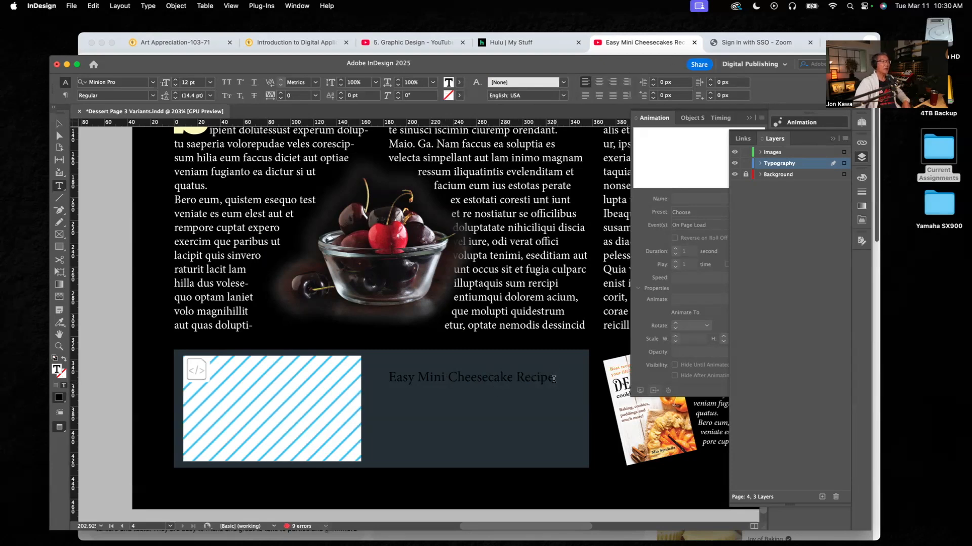
Center the cheesecake title text and color it with the C=0 M=24 Y=86 K=0 swatch
drag(556, 378, 388, 378)
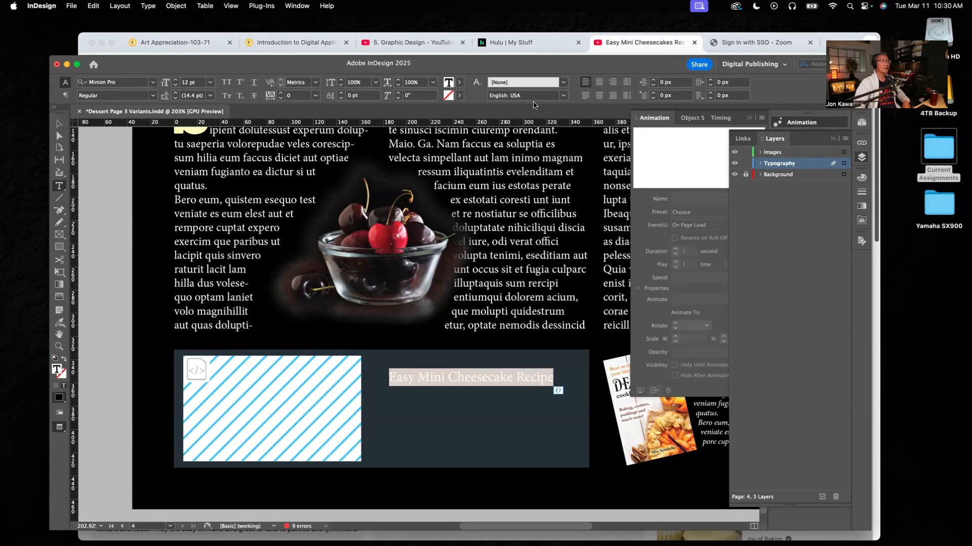
click(598, 81)
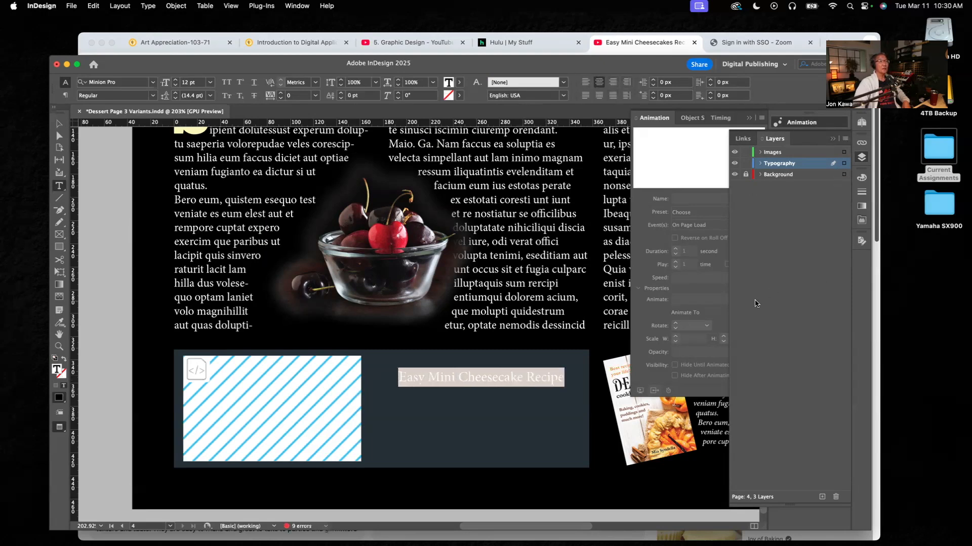
click(830, 139)
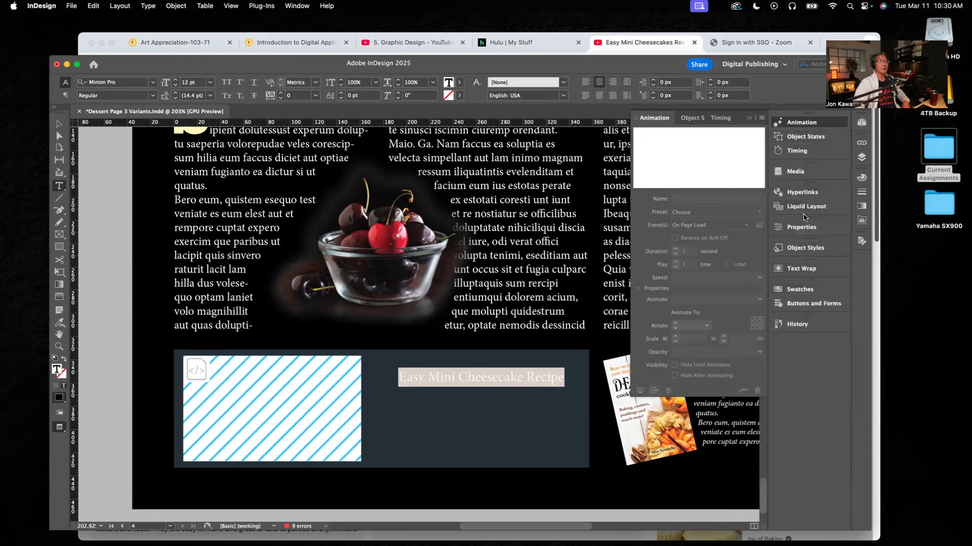
click(796, 291)
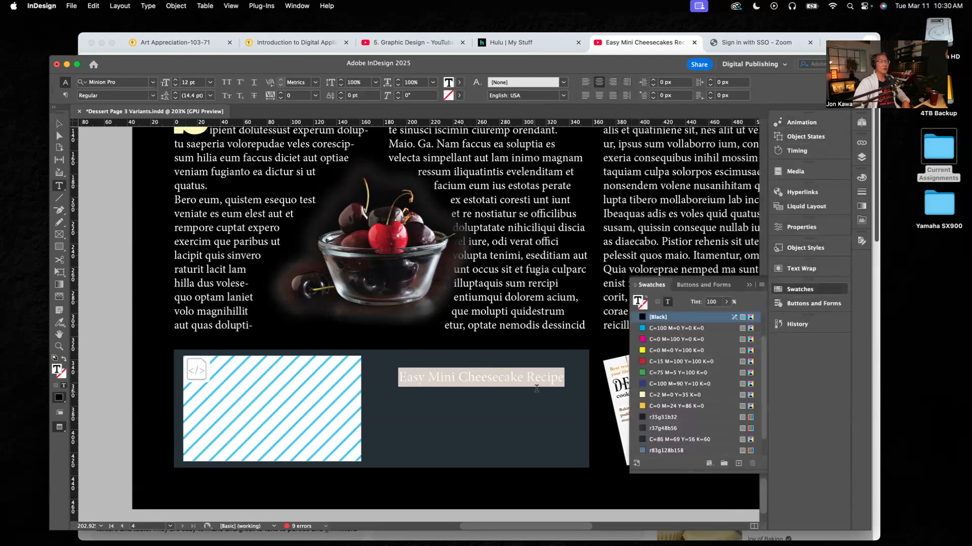
click(656, 408)
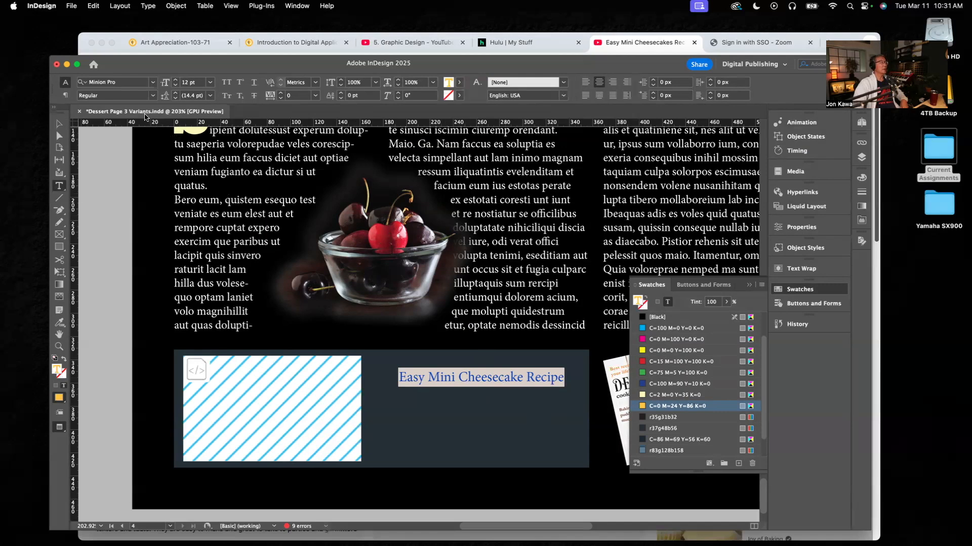
Examine the finished cheesecake panel on page 2 as a reference, and return to page 4
click(862, 157)
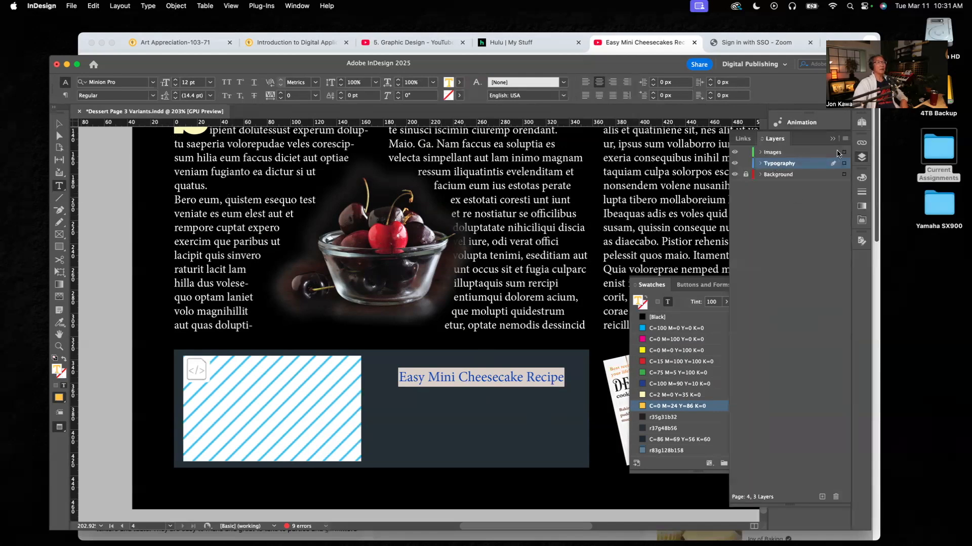
click(862, 123)
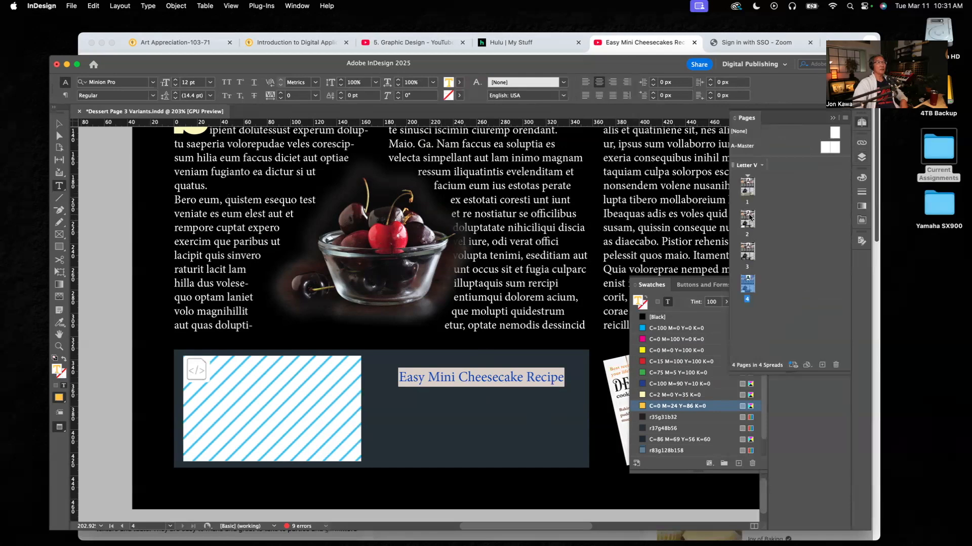
double_click(749, 217)
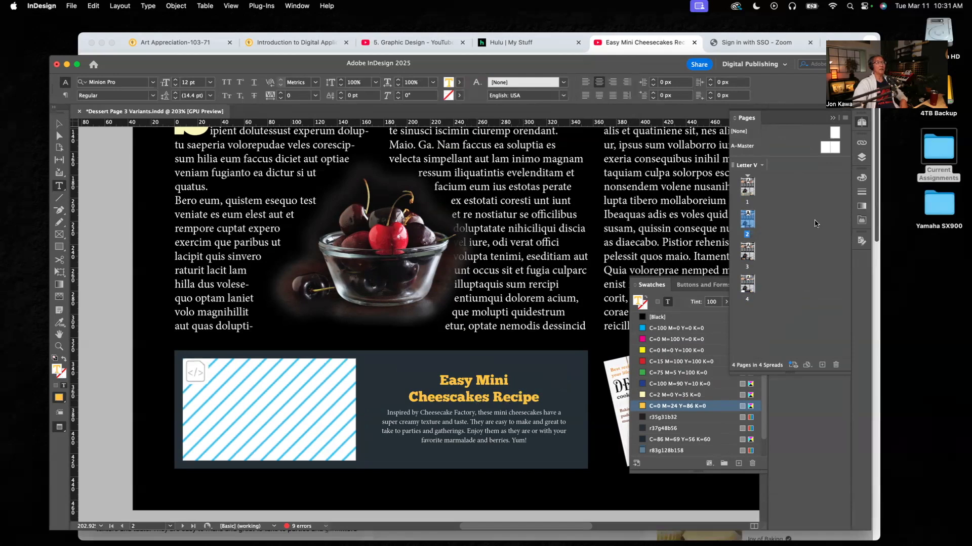
double_click(748, 286)
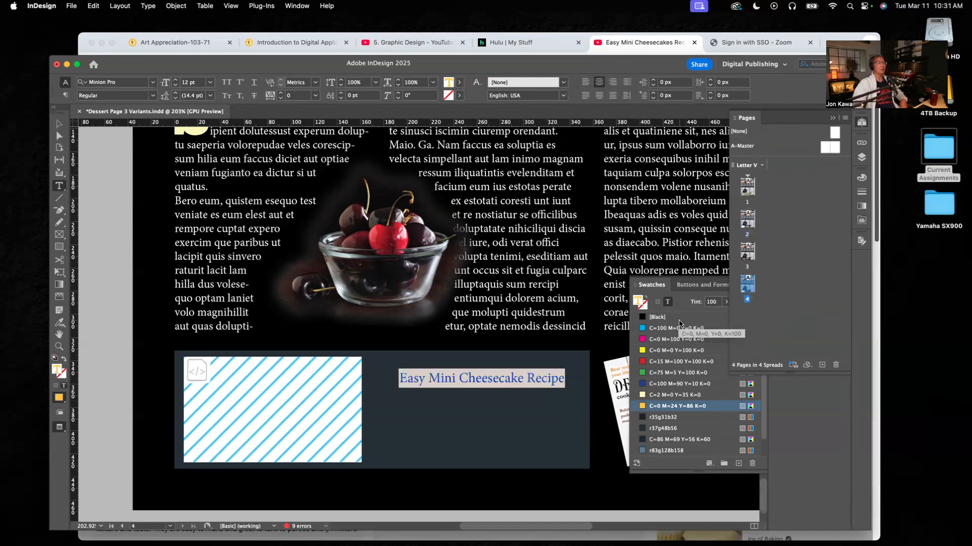
Break the title onto a second line before "Cheesecake" and set all of its text in ChunkFive Ex
click(460, 379)
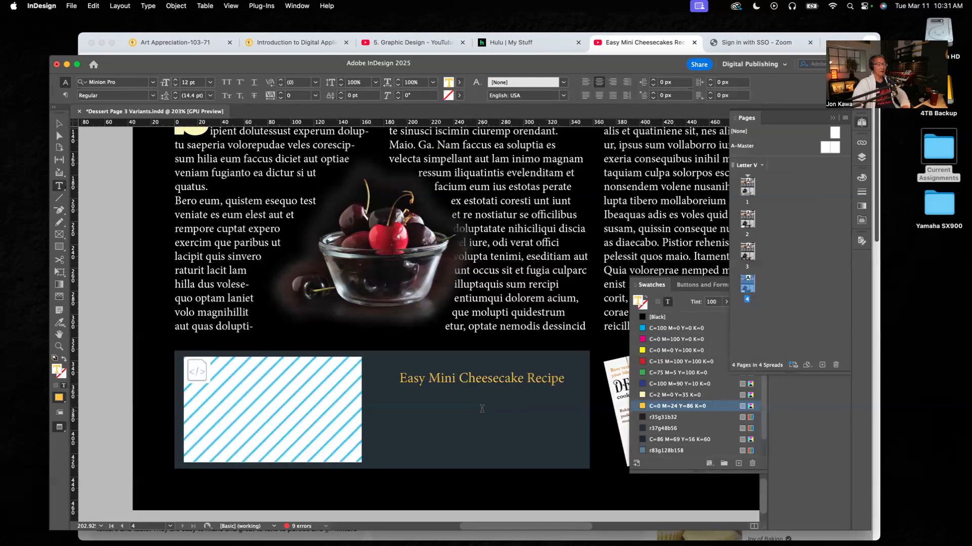
key(Return)
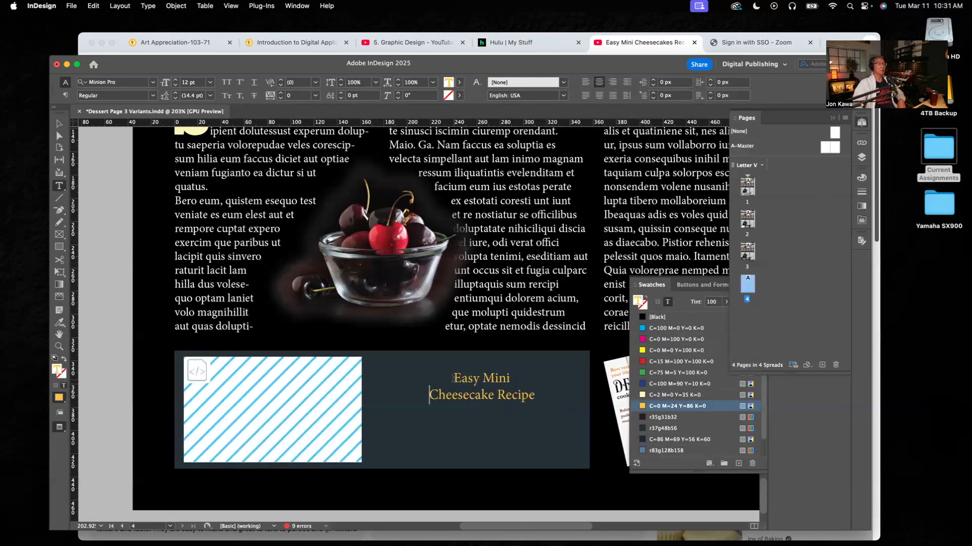
key(super+a)
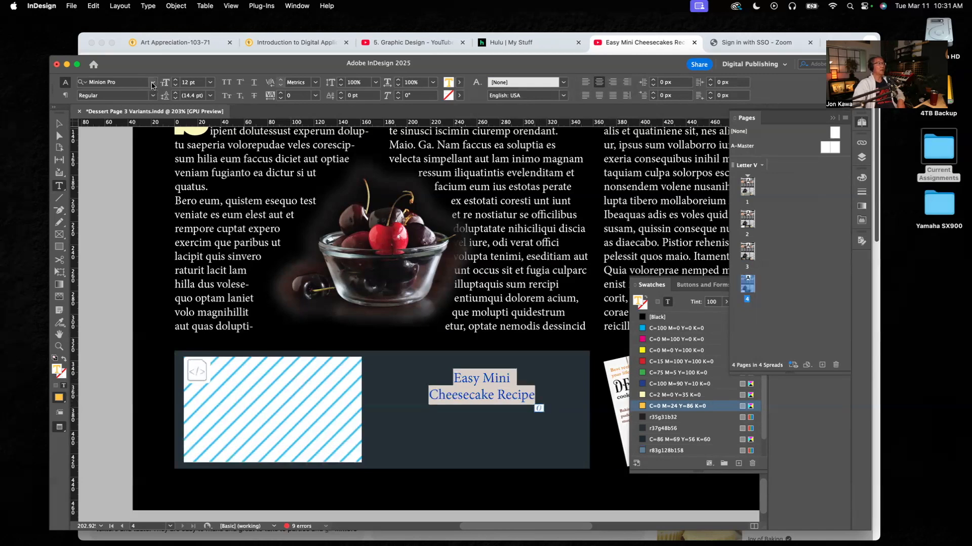
click(152, 83)
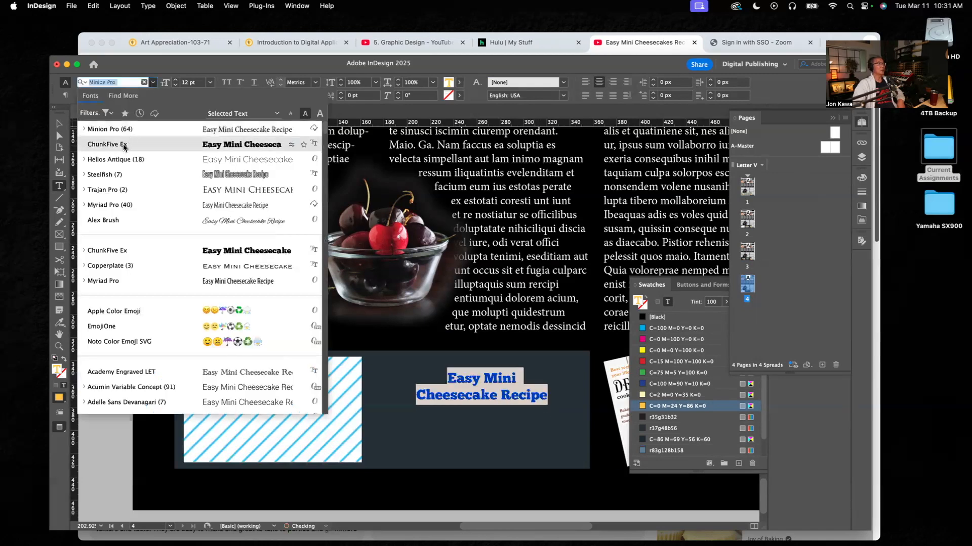
click(123, 146)
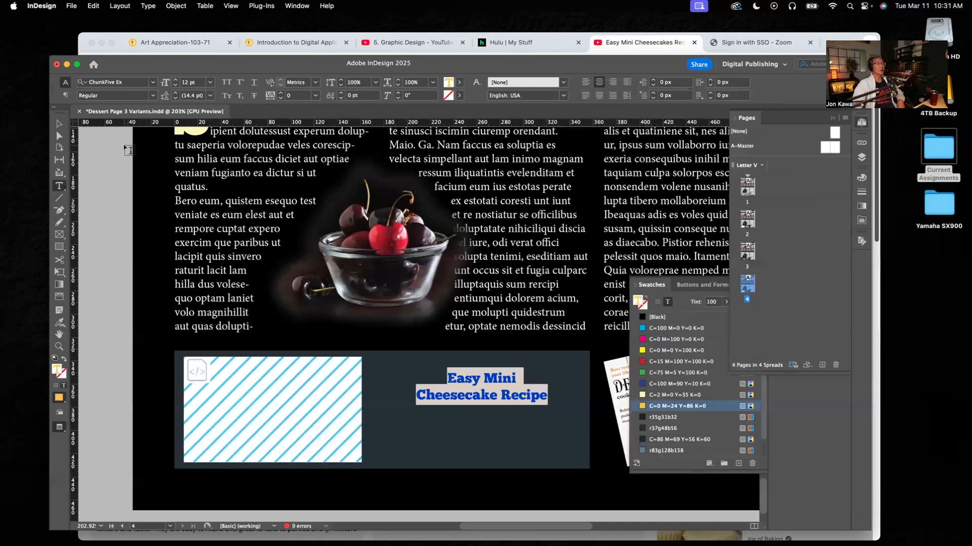
click(120, 192)
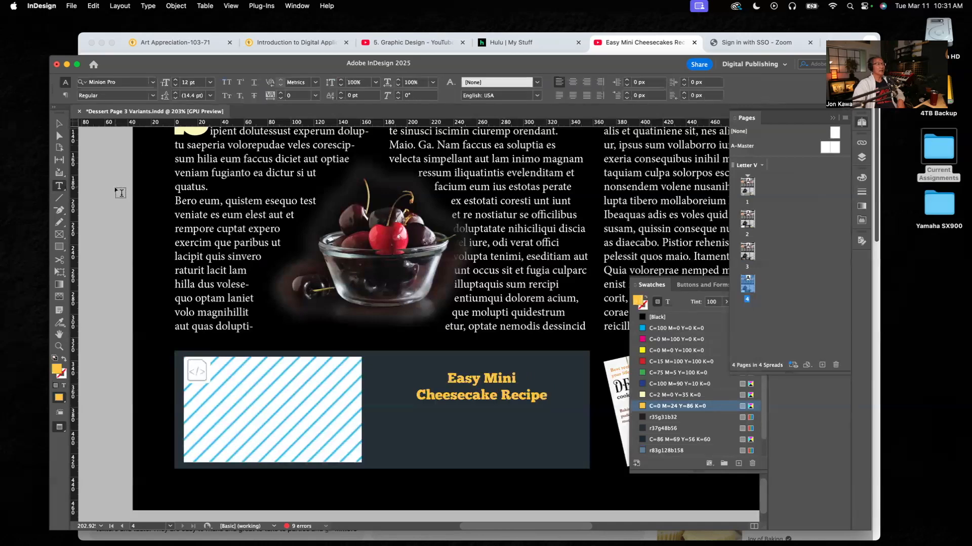
Move the title frame to about X 187 px, Y 352 px, shorten it to about 30 px high, and deselect it
click(59, 124)
drag(470, 380, 491, 400)
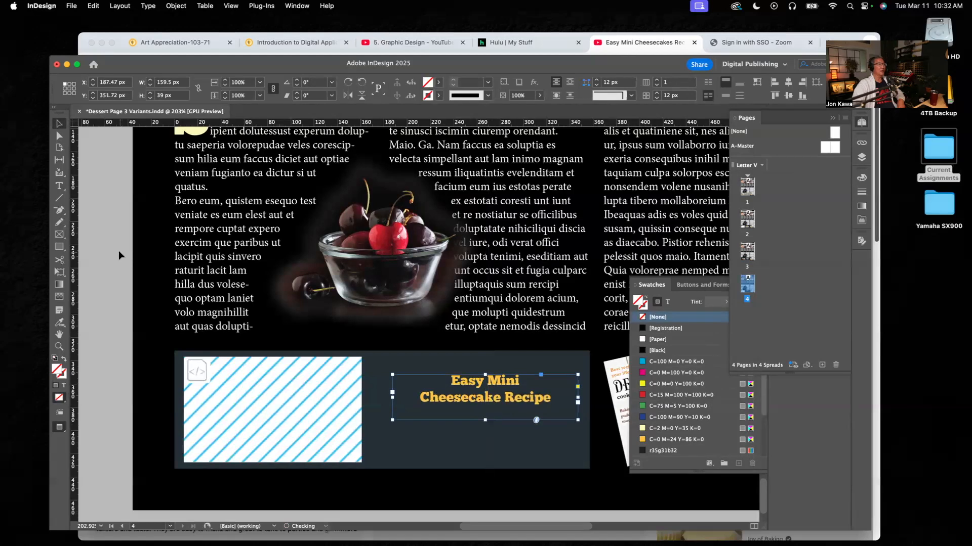
double_click(485, 420)
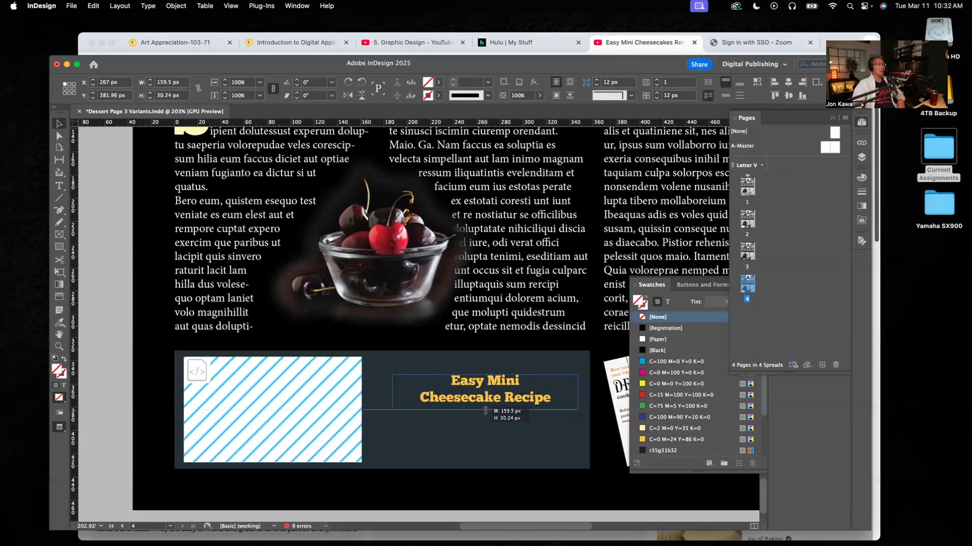
click(116, 256)
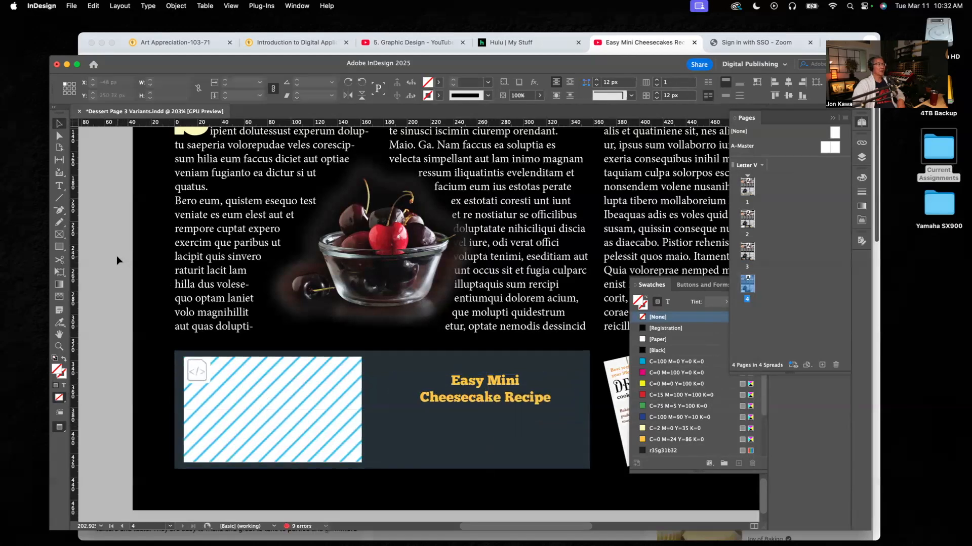
Switch to the YouTube page in Chrome, close the embed dialog, expand the video description, and select its opening paragraph from "Inspired" to "Yum!"
click(609, 49)
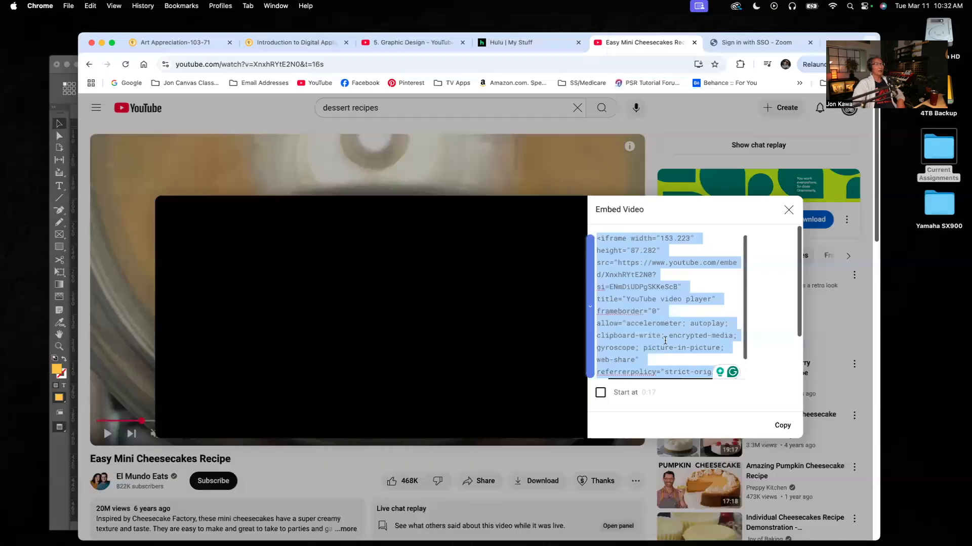
click(788, 210)
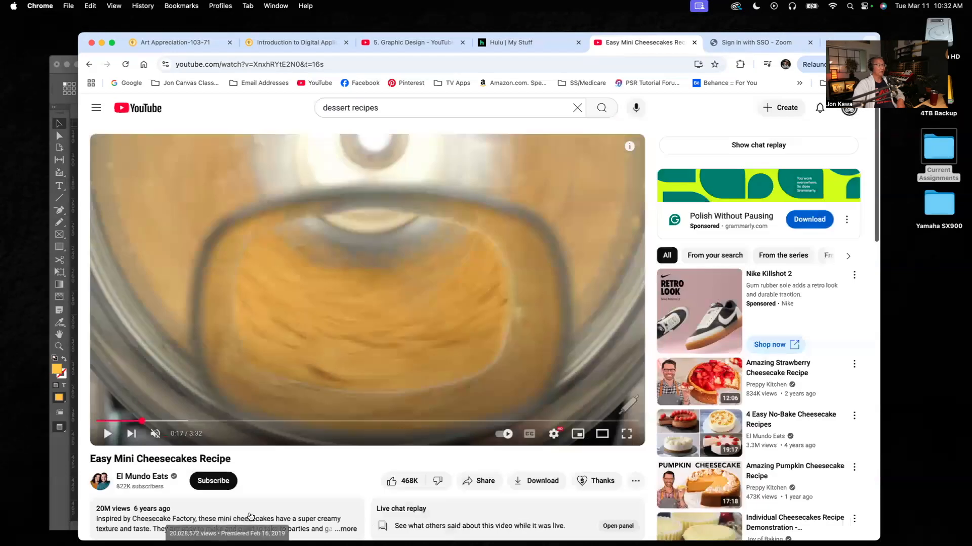
scroll(247, 506, down, 3)
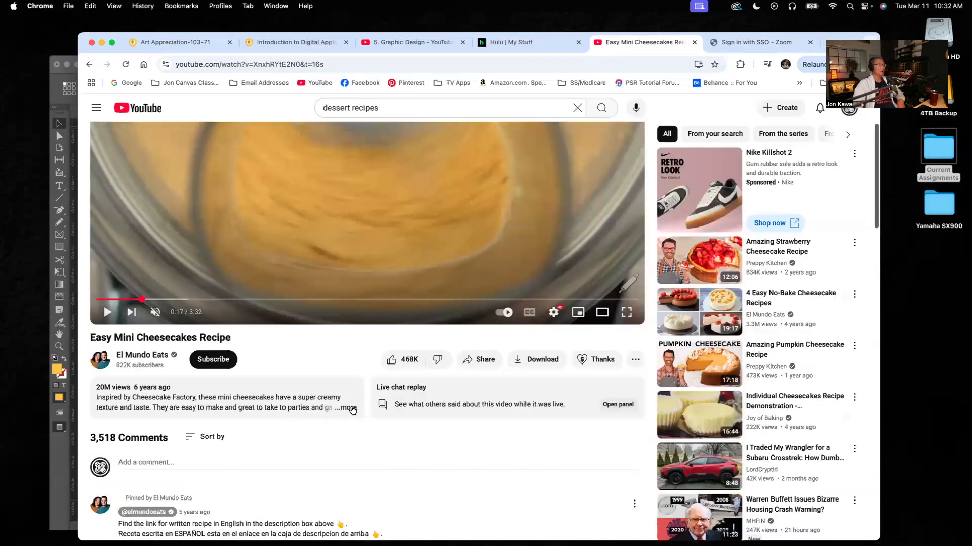
click(349, 408)
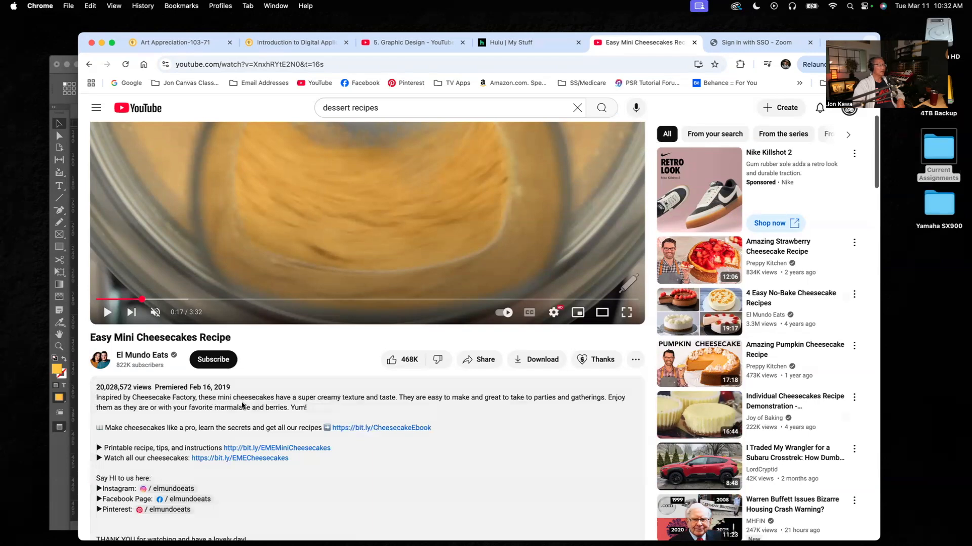
drag(97, 398, 307, 417)
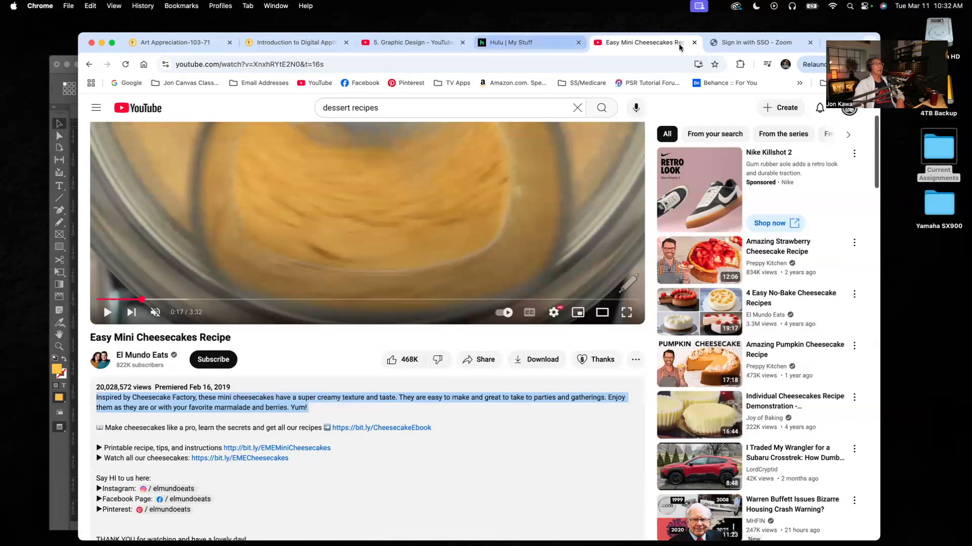
Switch to InDesign, draw a text frame below the title in the dark panel, and paste the copied description as centred 6 pt text
click(52, 98)
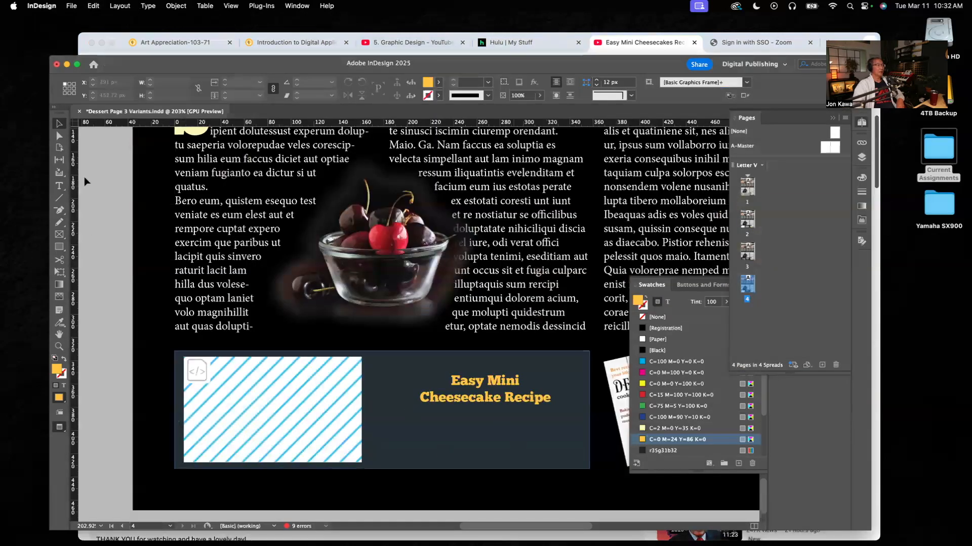
click(59, 186)
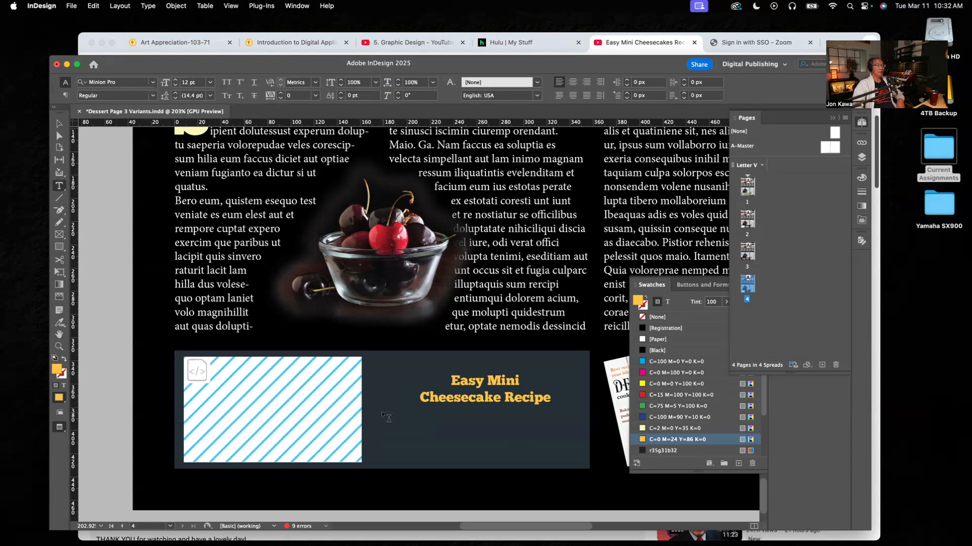
drag(383, 413, 580, 459)
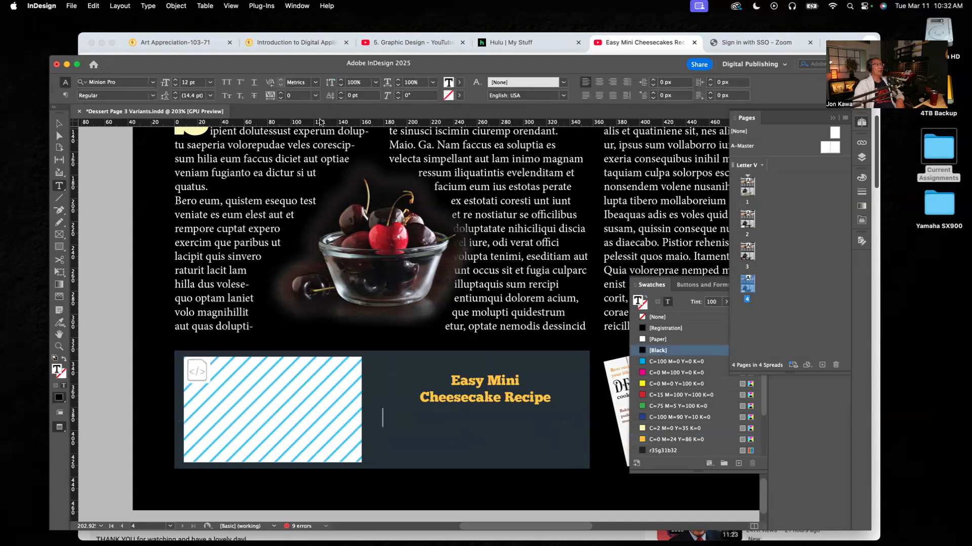
click(210, 82)
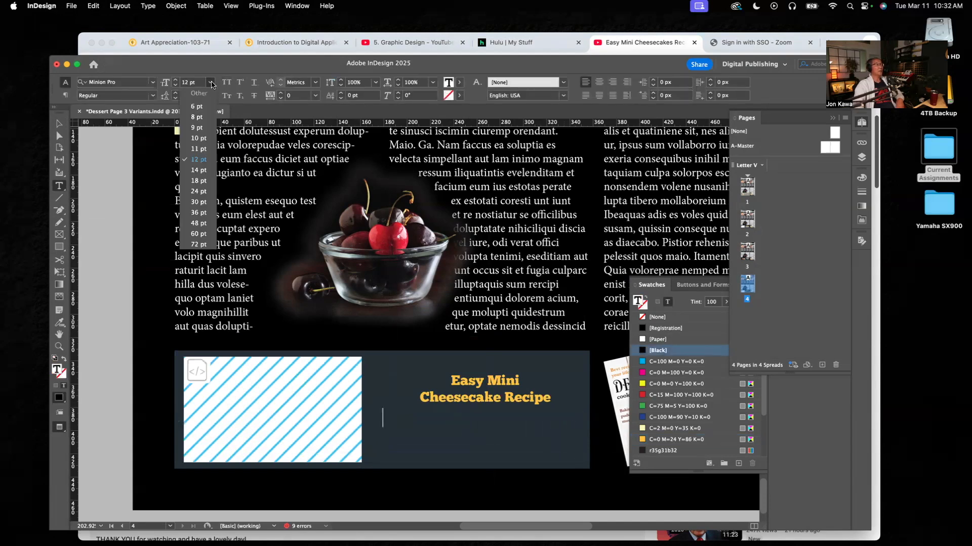
click(198, 107)
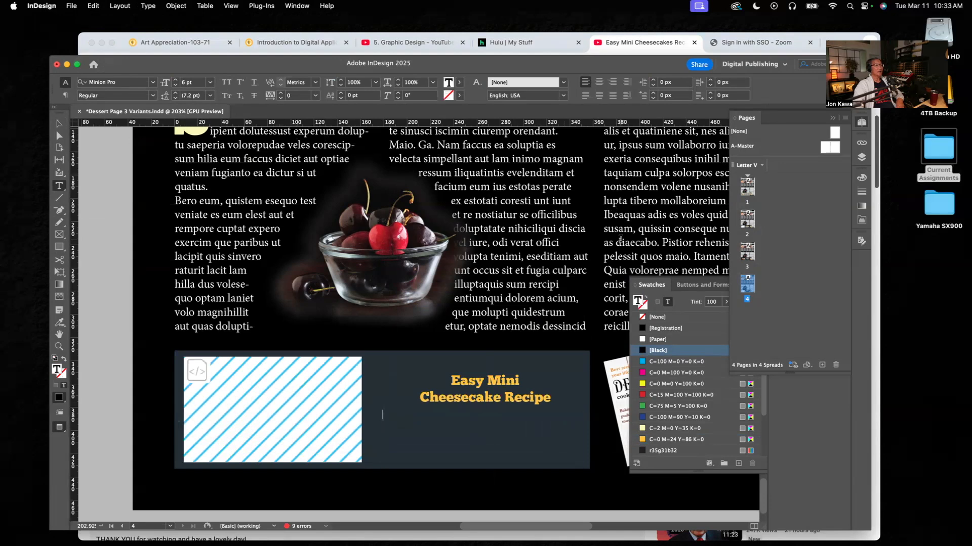
click(599, 82)
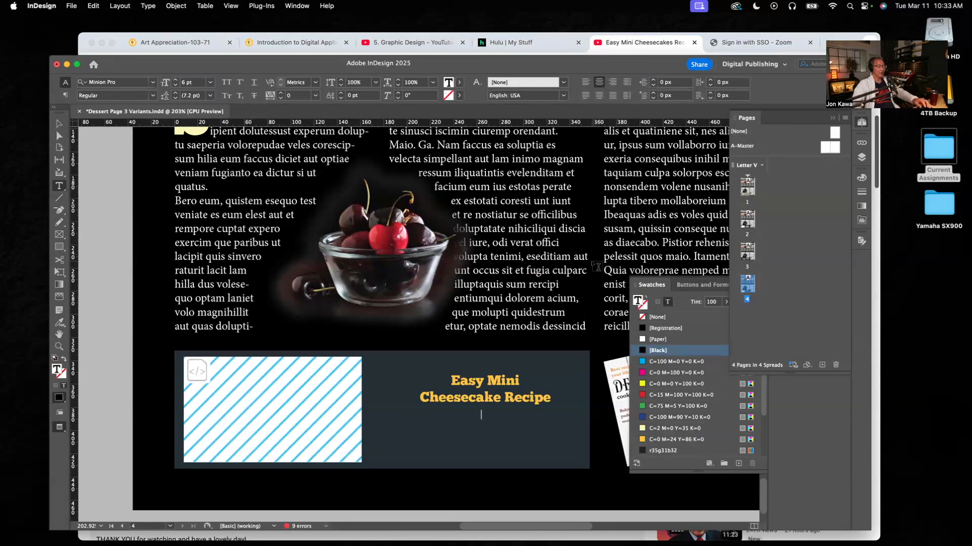
key(super+v)
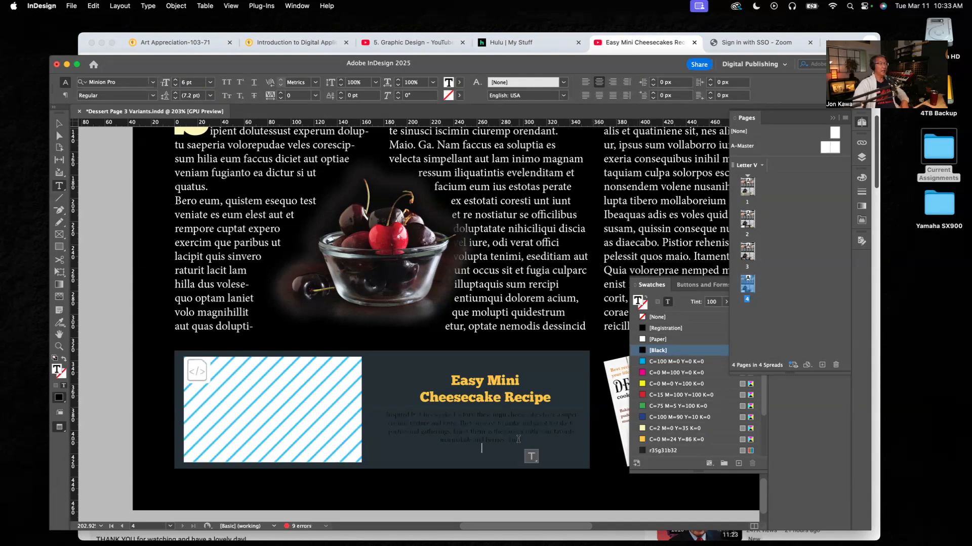
Colour the whole pasted cheesecake description with the Paper swatch and deselect it
drag(522, 441, 379, 415)
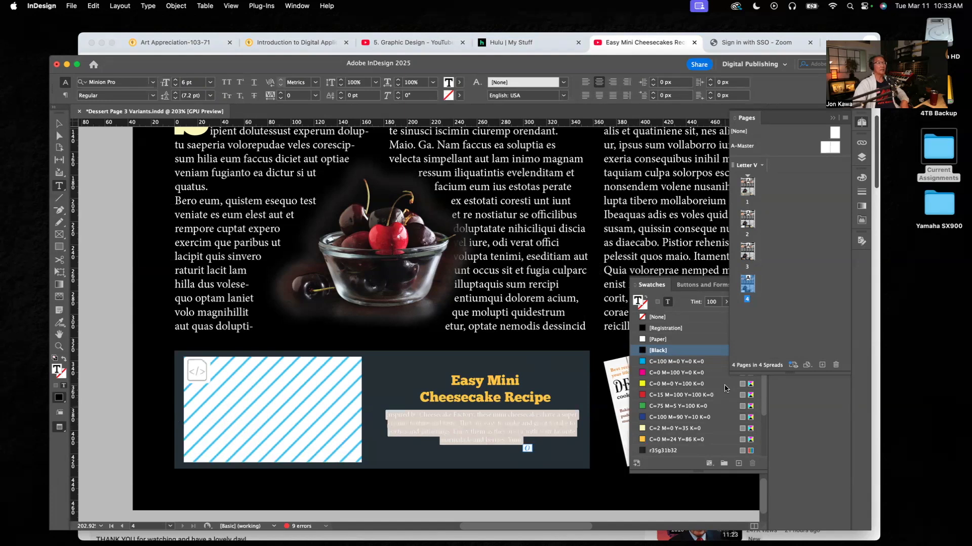
click(651, 340)
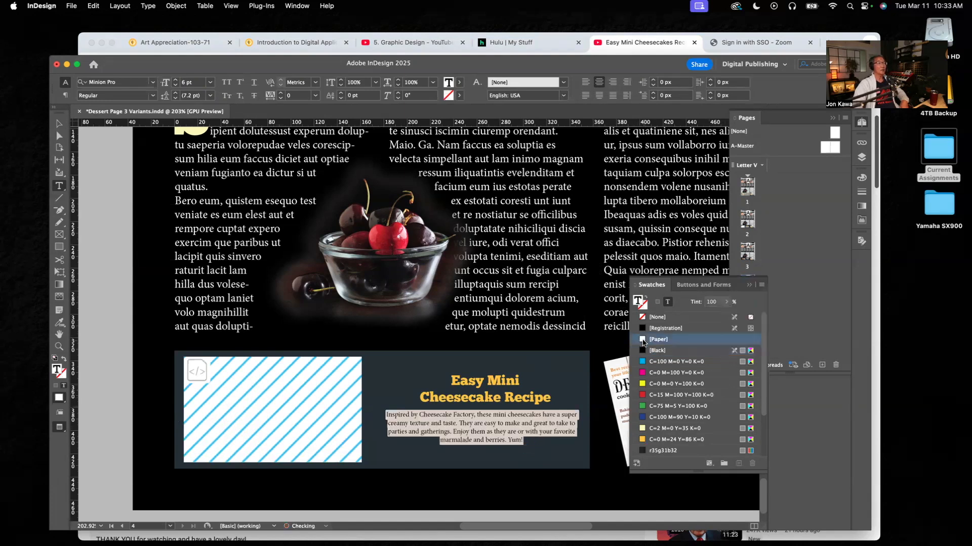
click(124, 327)
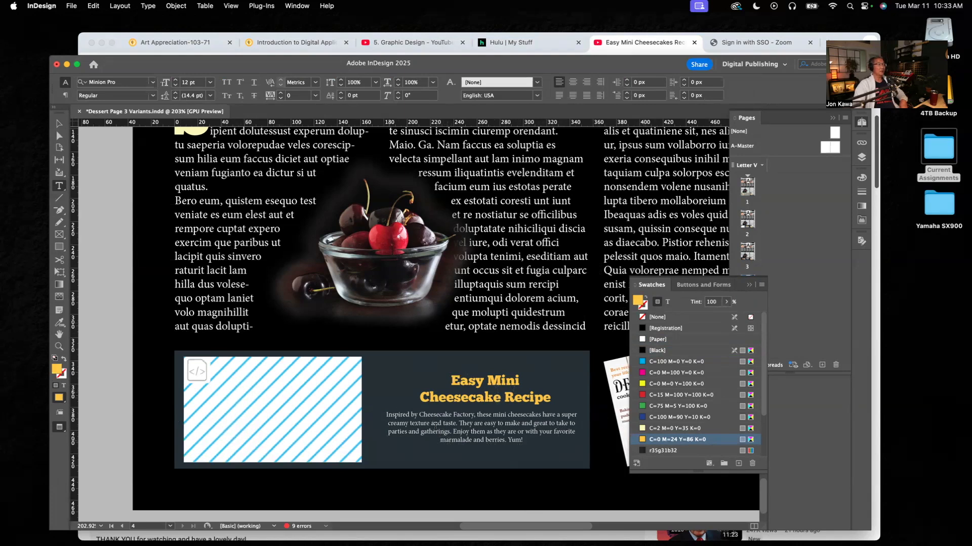
click(749, 286)
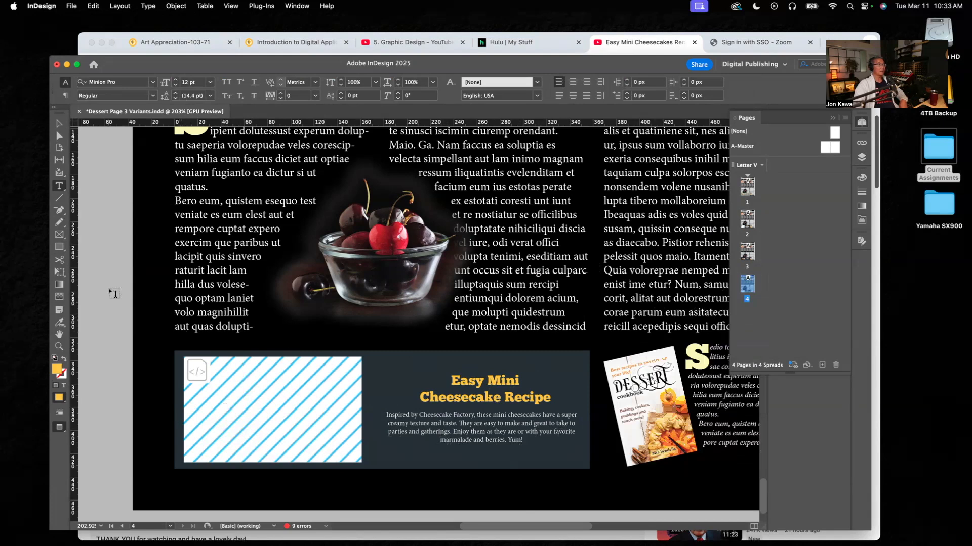
Preview the interactivity of page 4 with its embedded video, close the preview, and fit the whole page in view
click(59, 124)
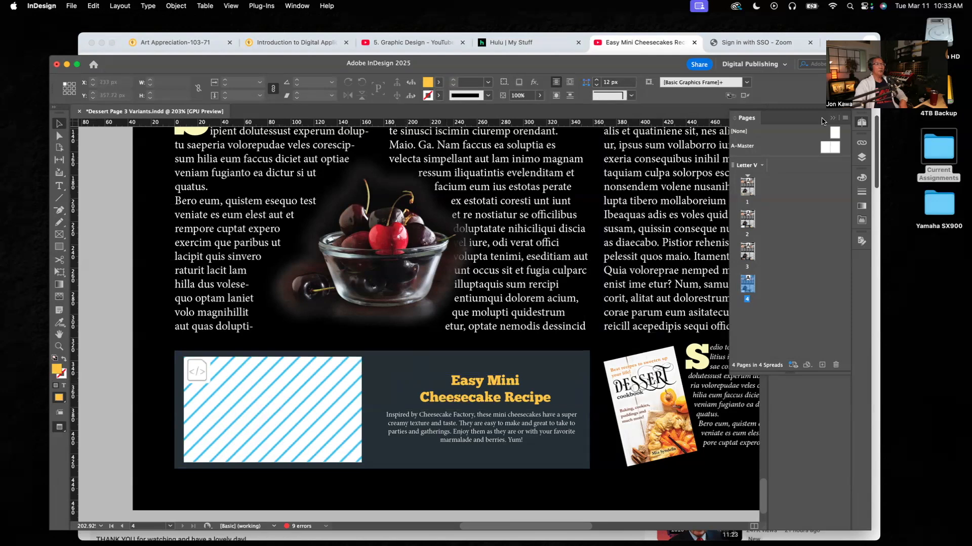
click(833, 120)
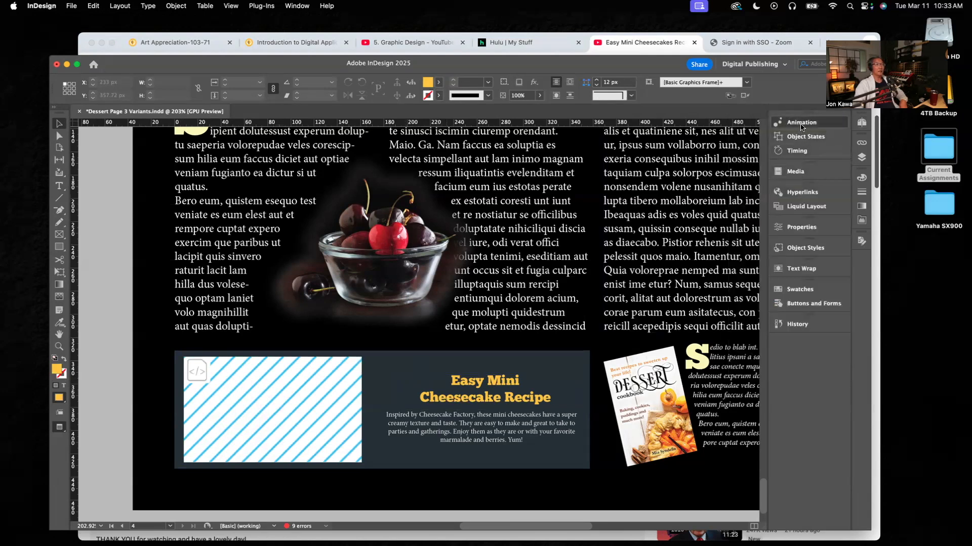
click(801, 123)
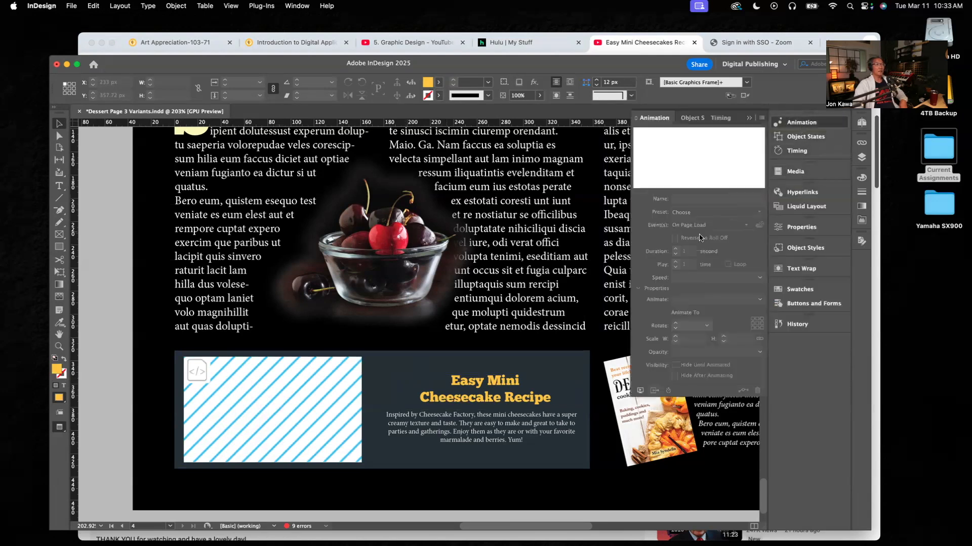
click(641, 392)
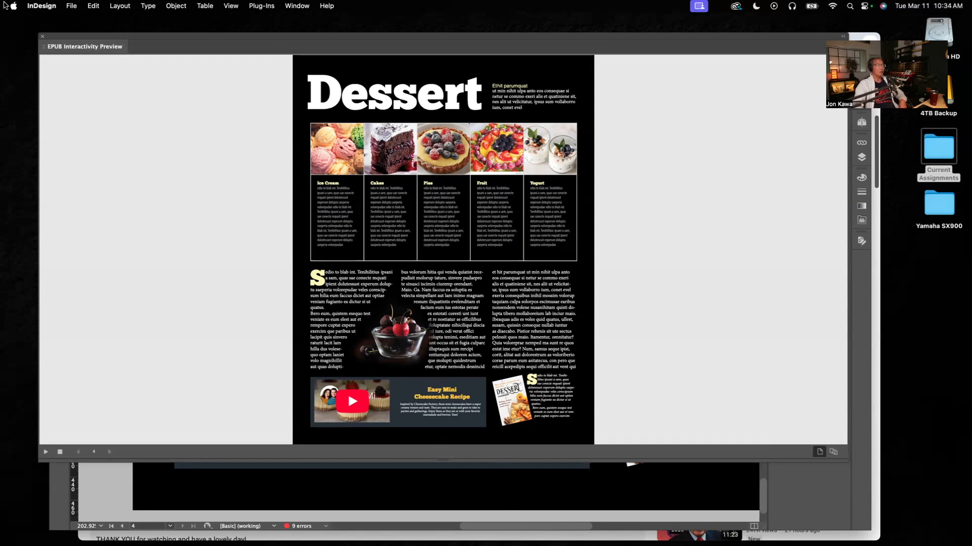
click(43, 37)
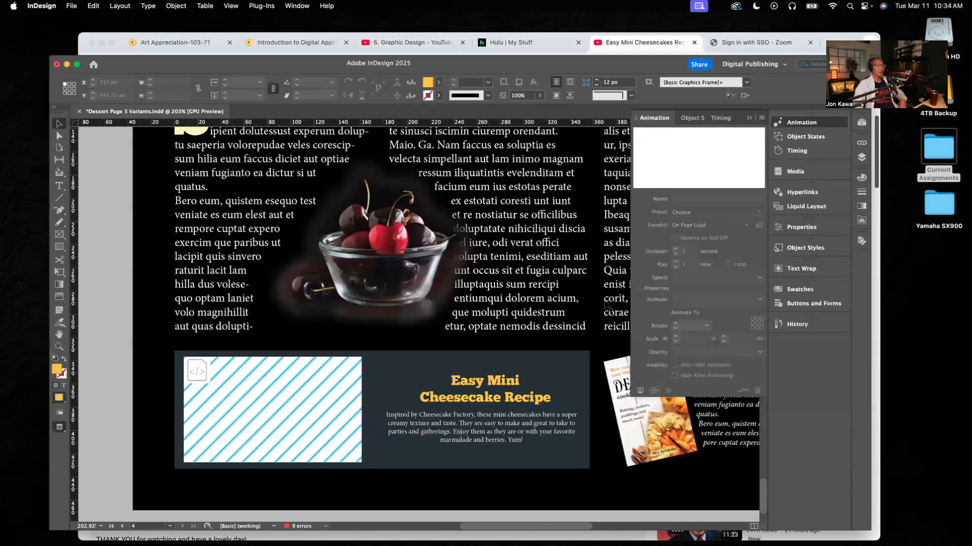
key(super+0)
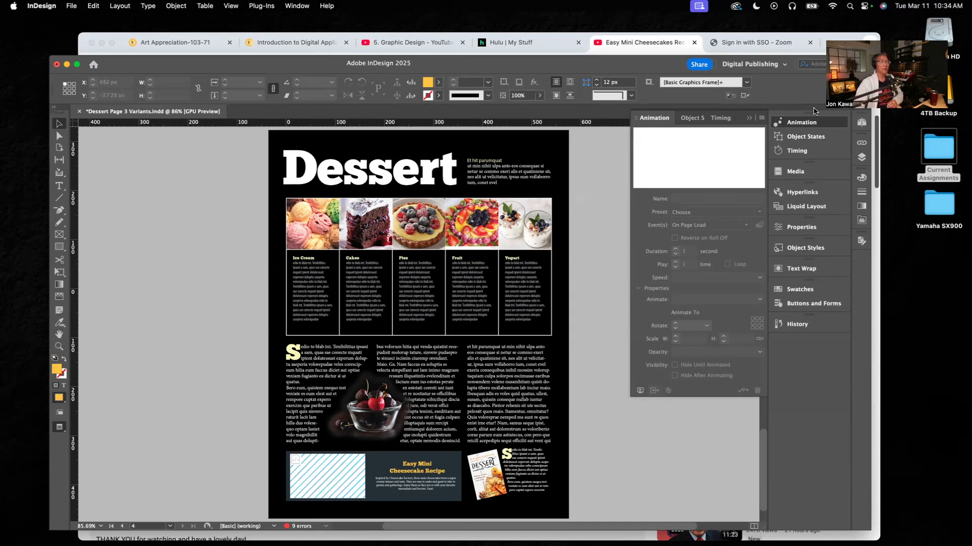
click(749, 118)
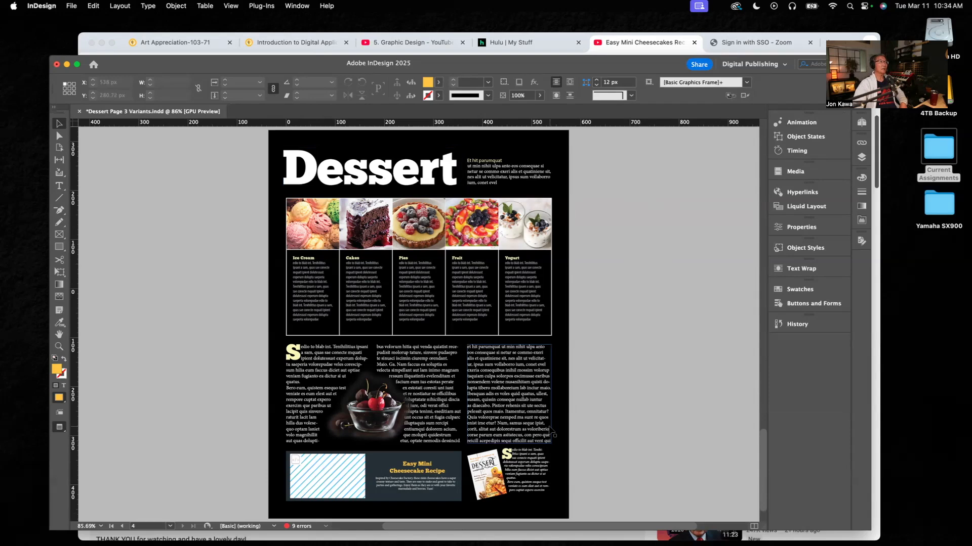
click(72, 6)
mouse_move(85, 287)
click(671, 255)
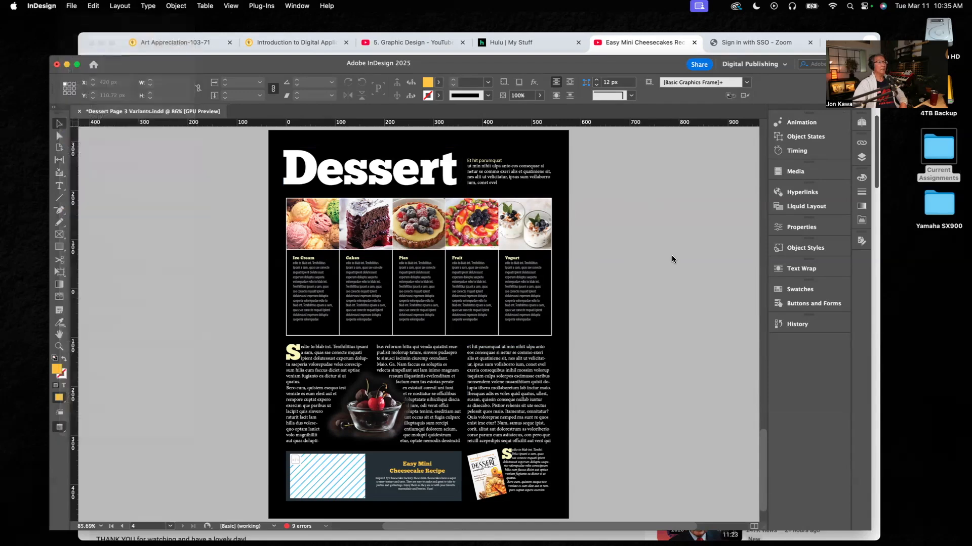
click(861, 122)
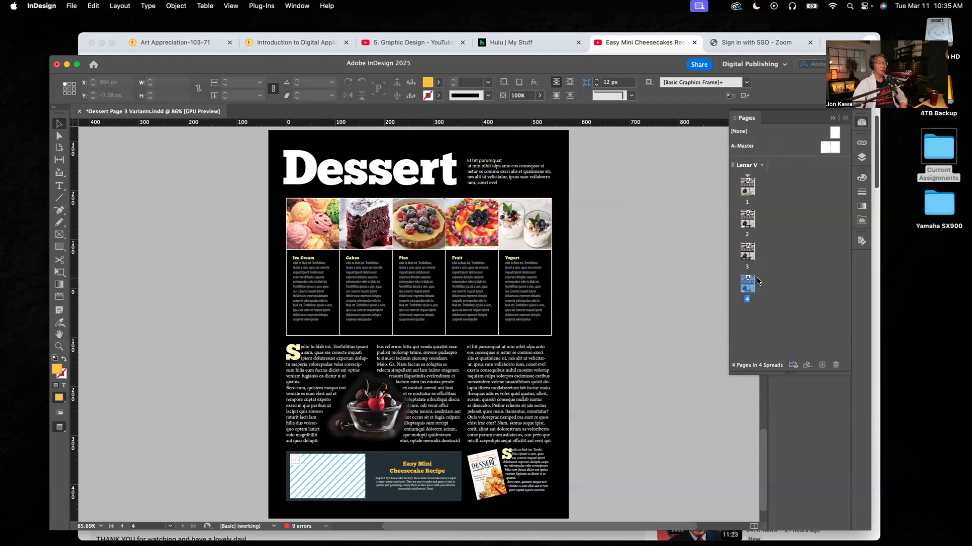
click(832, 118)
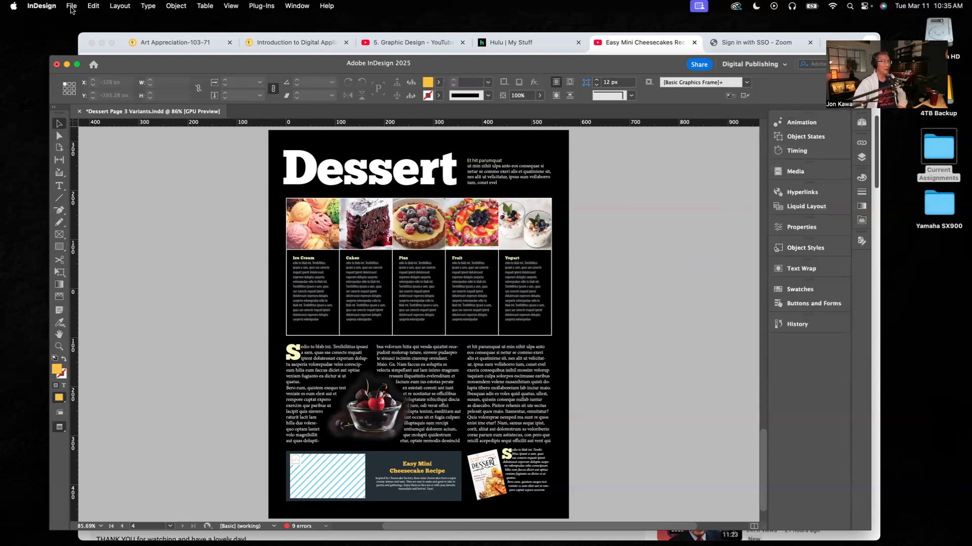
Set up Publish Online for a new document and set its title to "Dessert Website Page"
click(71, 6)
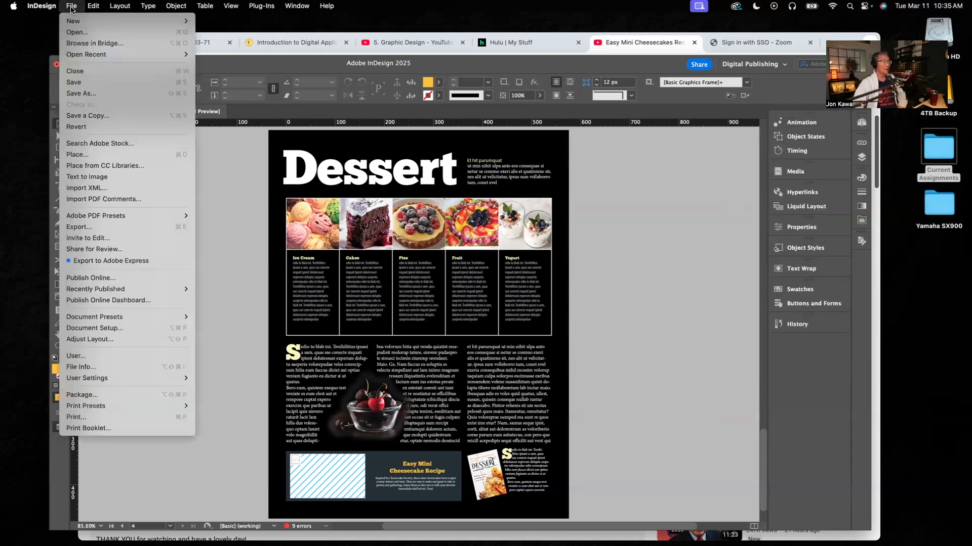
click(85, 283)
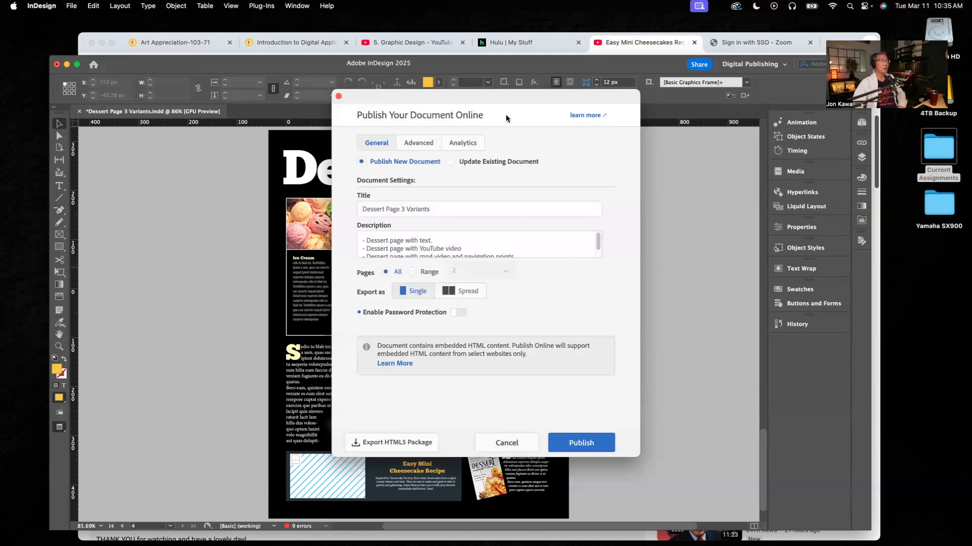
drag(431, 208, 353, 213)
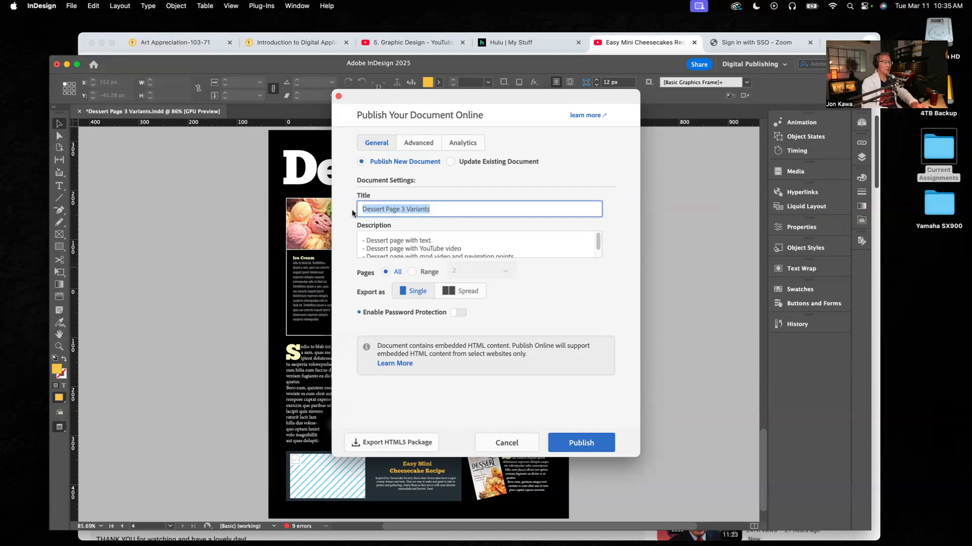
text(Dessert)
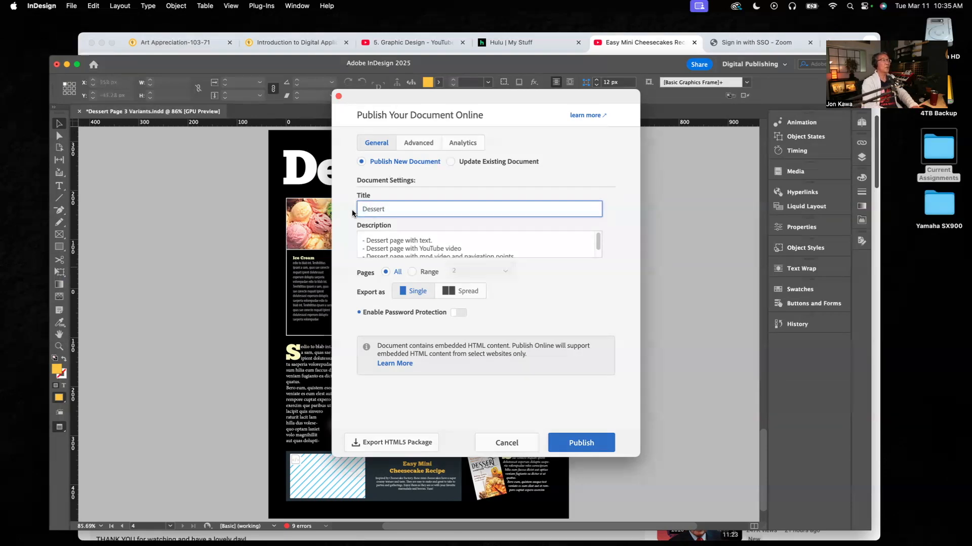
text( Website Page)
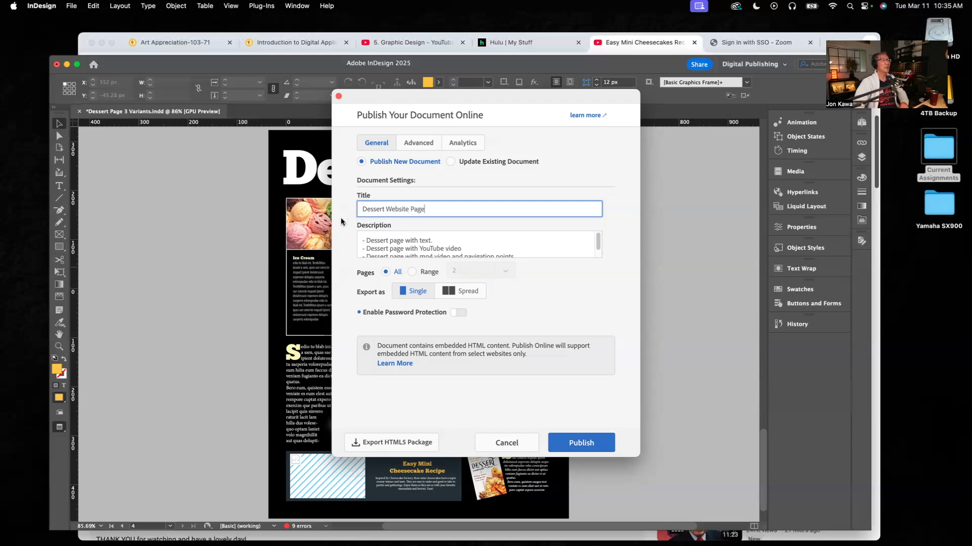
Replace the publication's description with "Various dessert recipes for your enjoyment."
drag(362, 241, 452, 271)
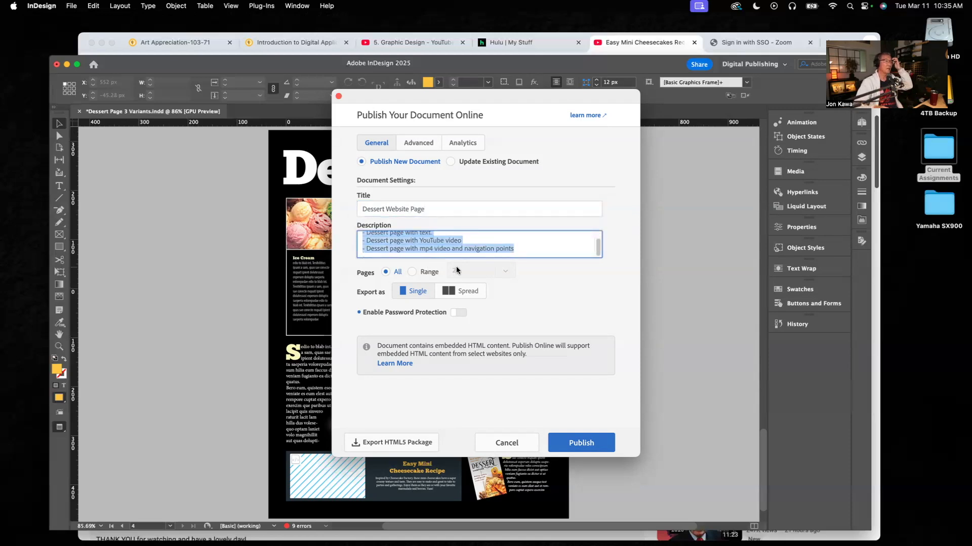
text(Va)
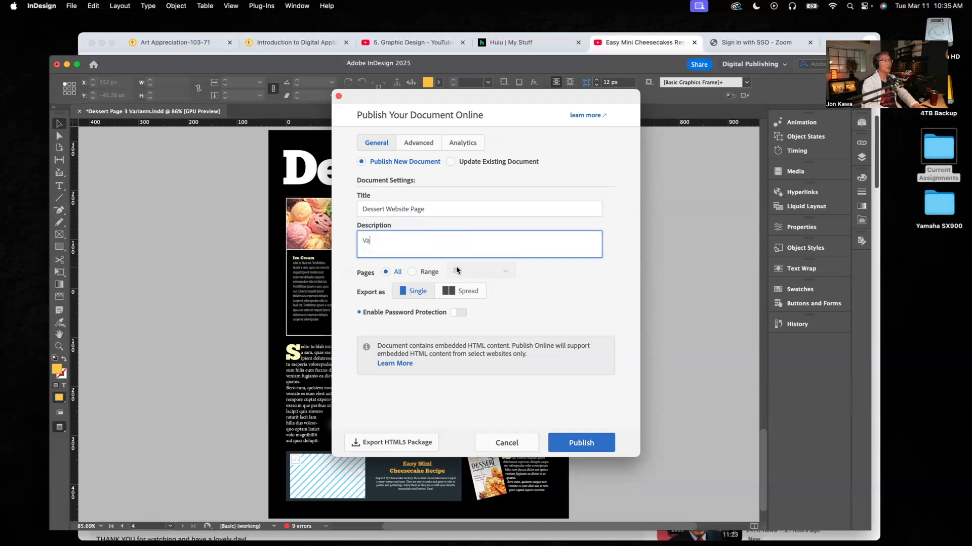
text(rious dessert recipe)
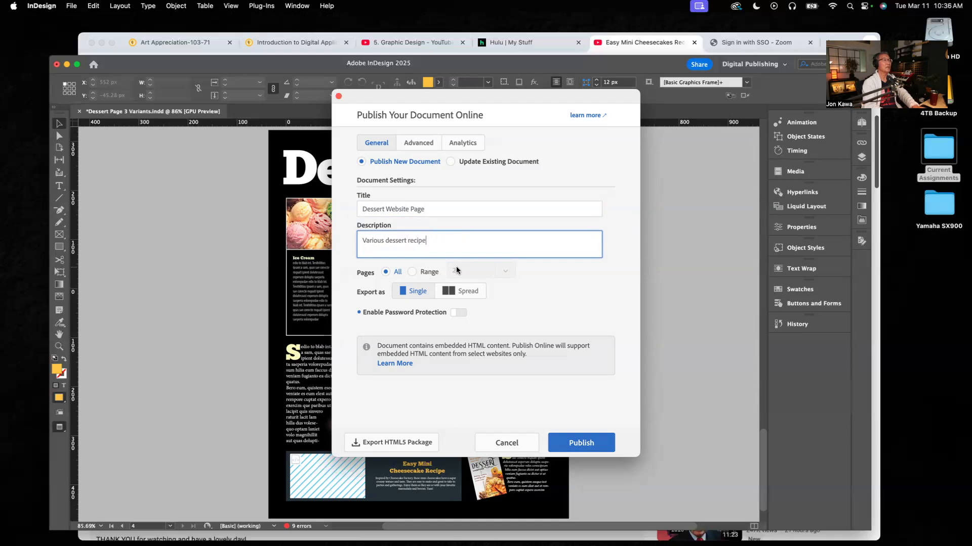
text(s for your enjoyment.)
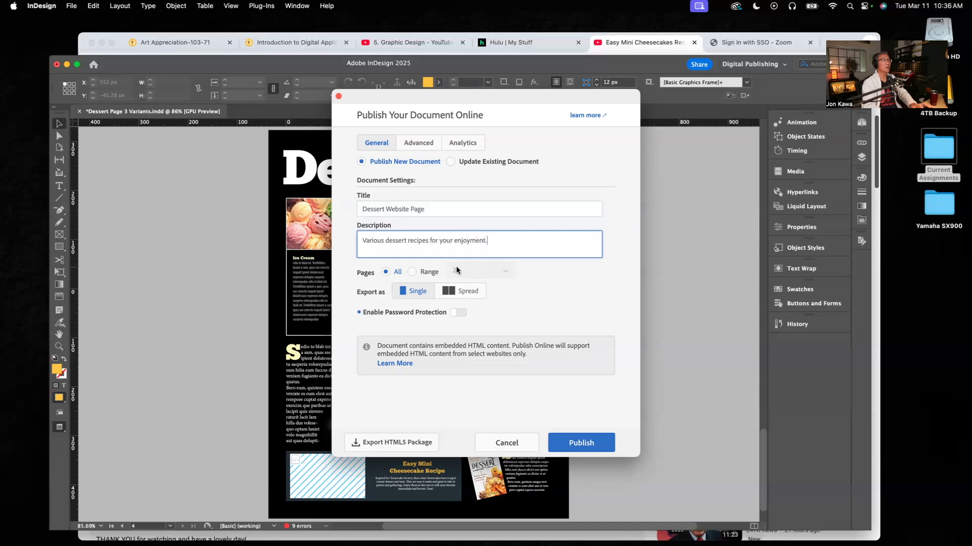
Limit the publication to page range 4 and publish it online
click(410, 276)
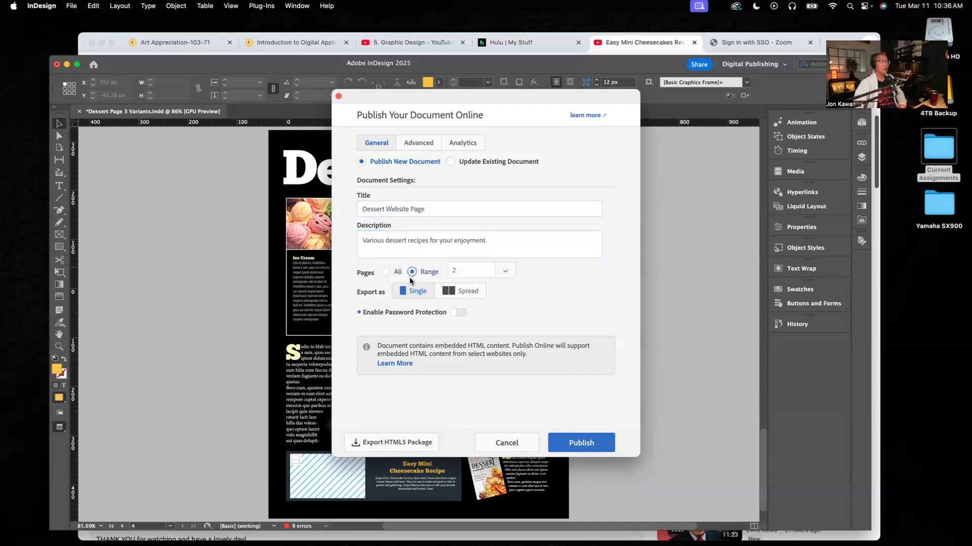
click(457, 270)
text(4)
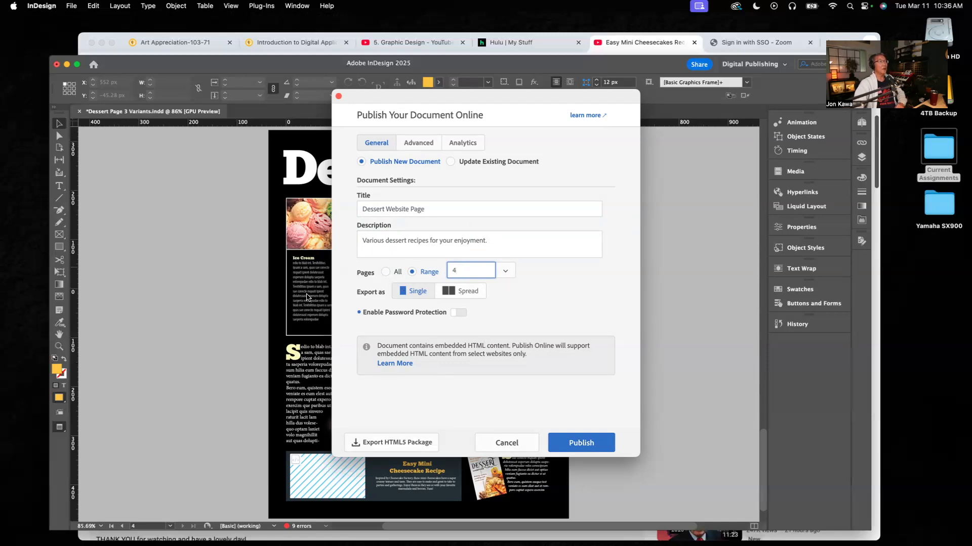
click(573, 446)
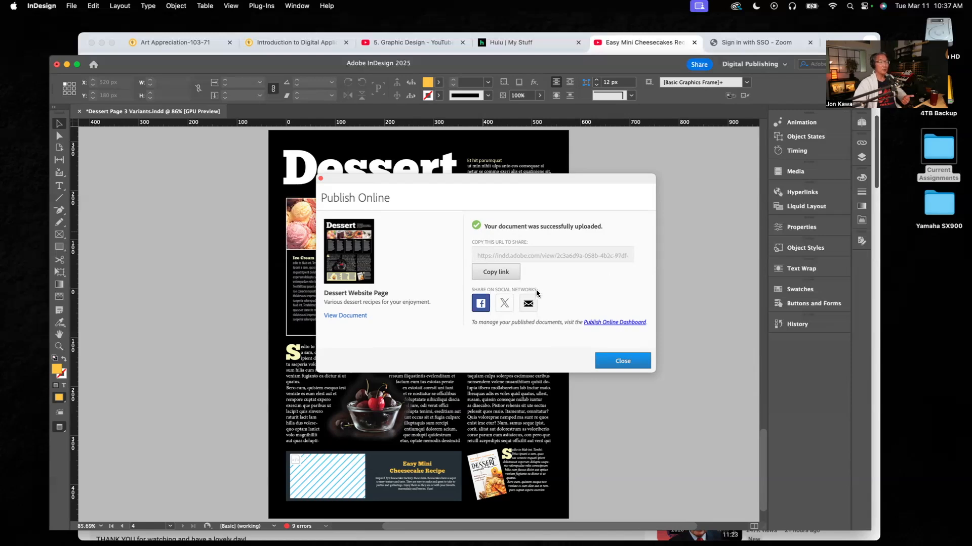
Copy the published document's share link and view the document in Chrome
click(502, 276)
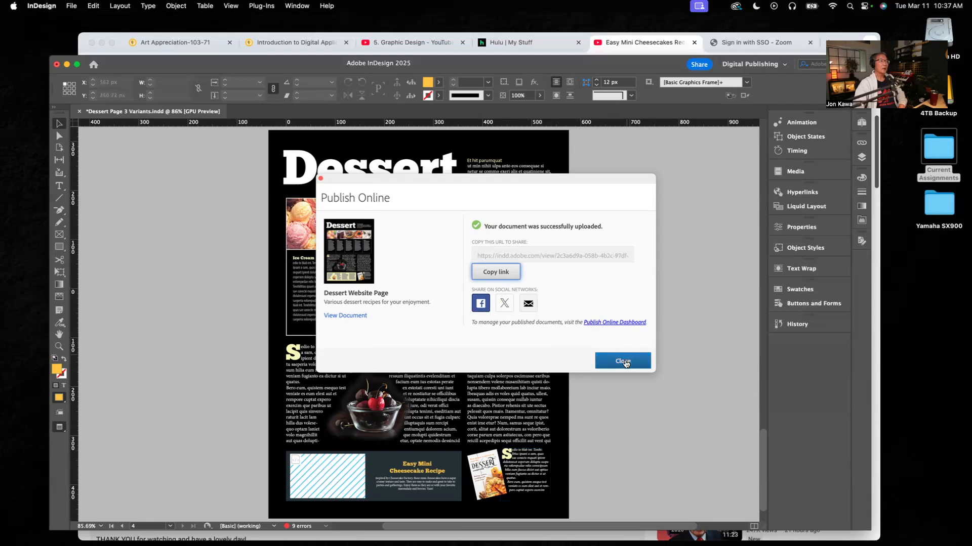
click(345, 315)
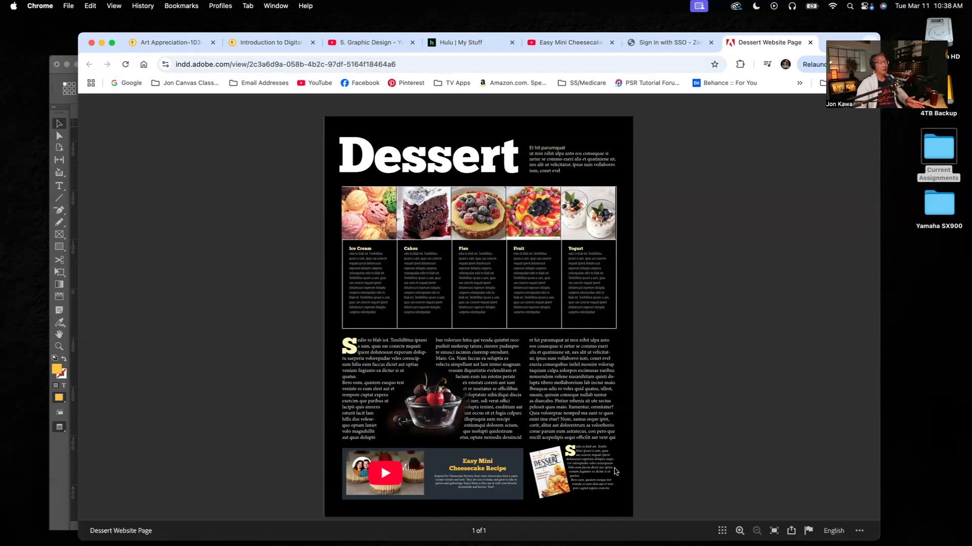
Play the embedded cheesecake video on the published Dessert page and open it on YouTube
click(387, 478)
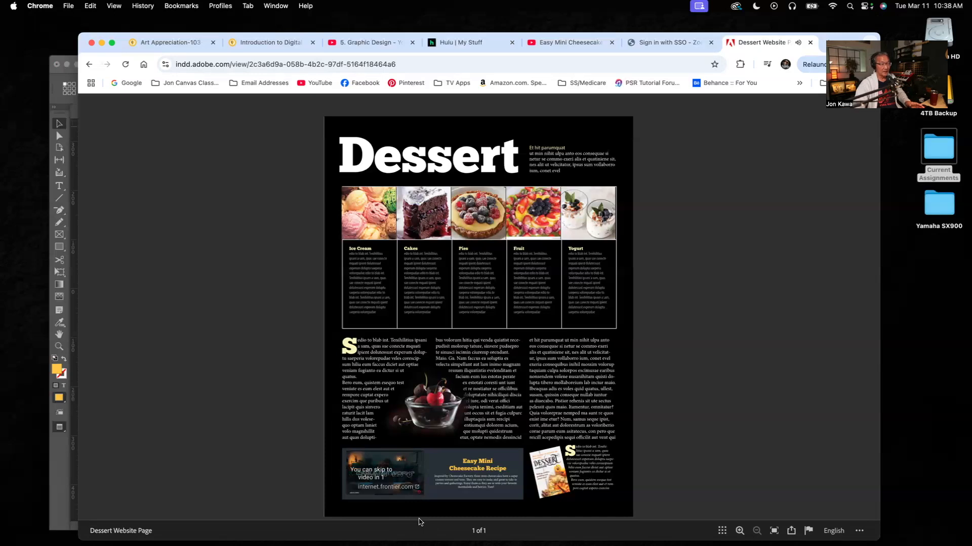
click(399, 474)
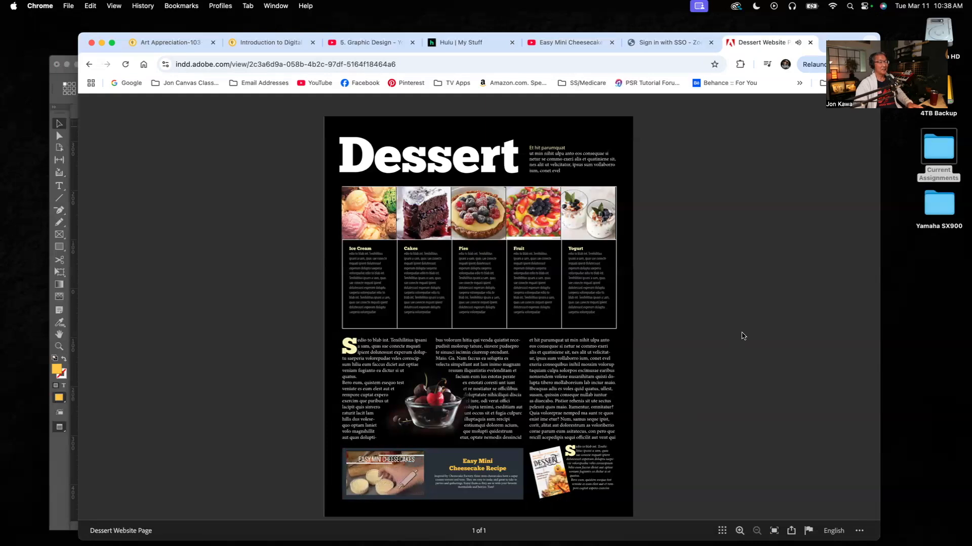
mouse_move(389, 493)
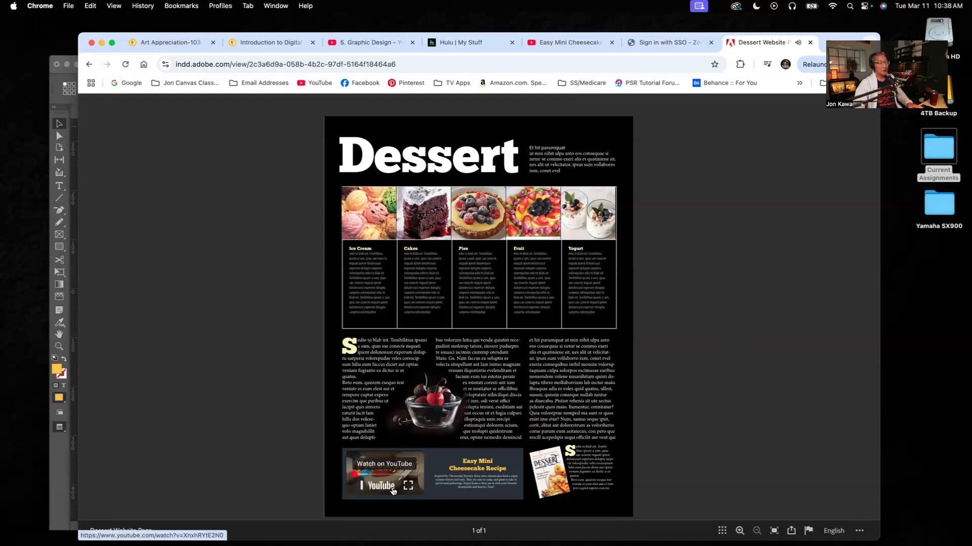
click(380, 486)
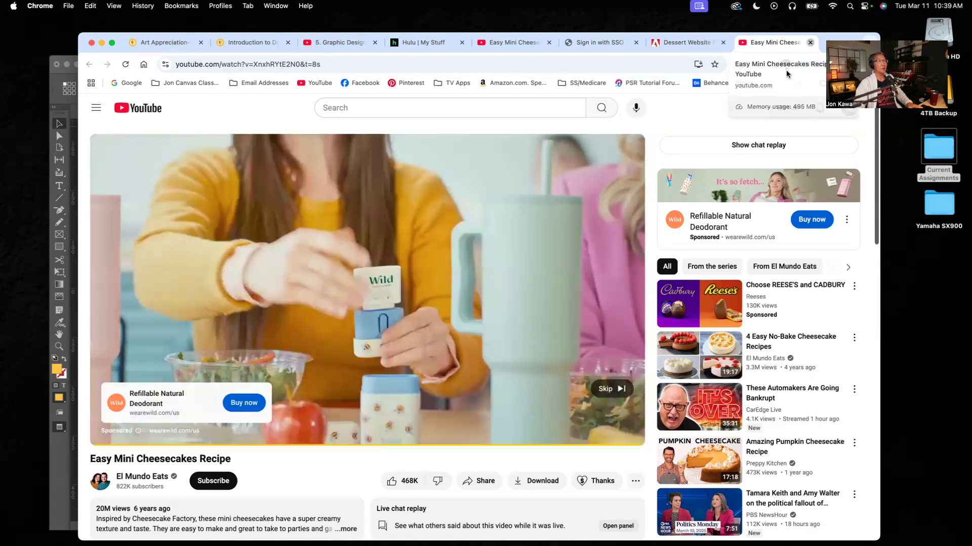
Close both Easy Mini Cheesecakes YouTube tabs and the SSO sign-in tab, keeping the published Dessert page open
click(811, 43)
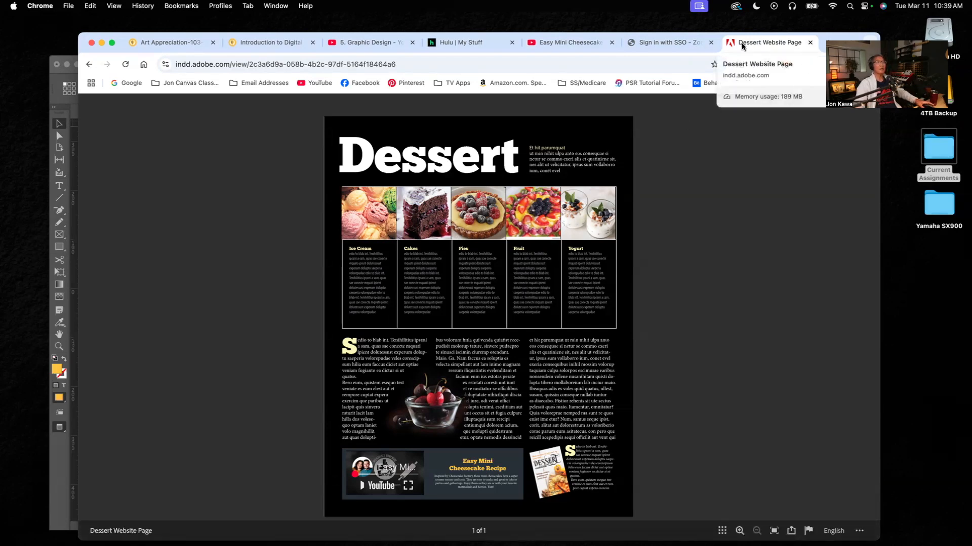
click(711, 43)
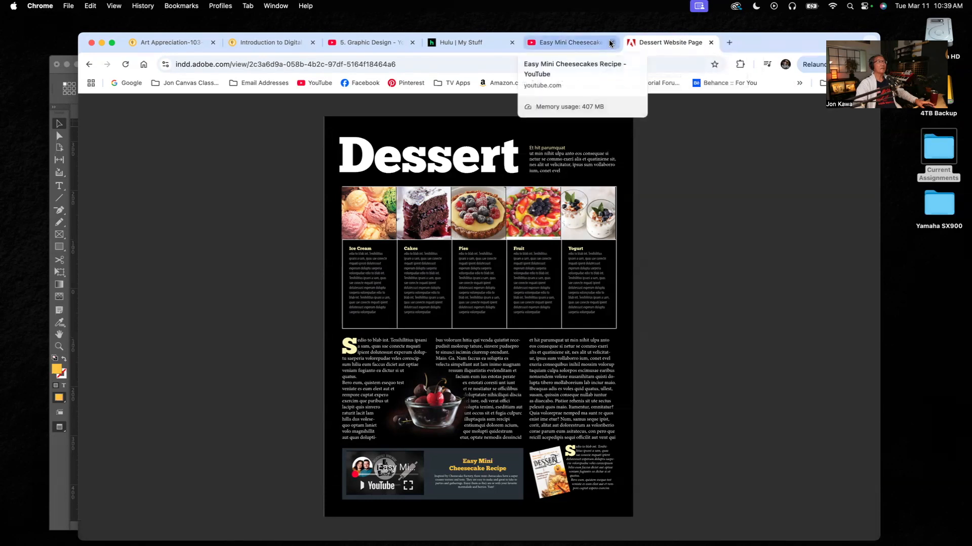
click(611, 43)
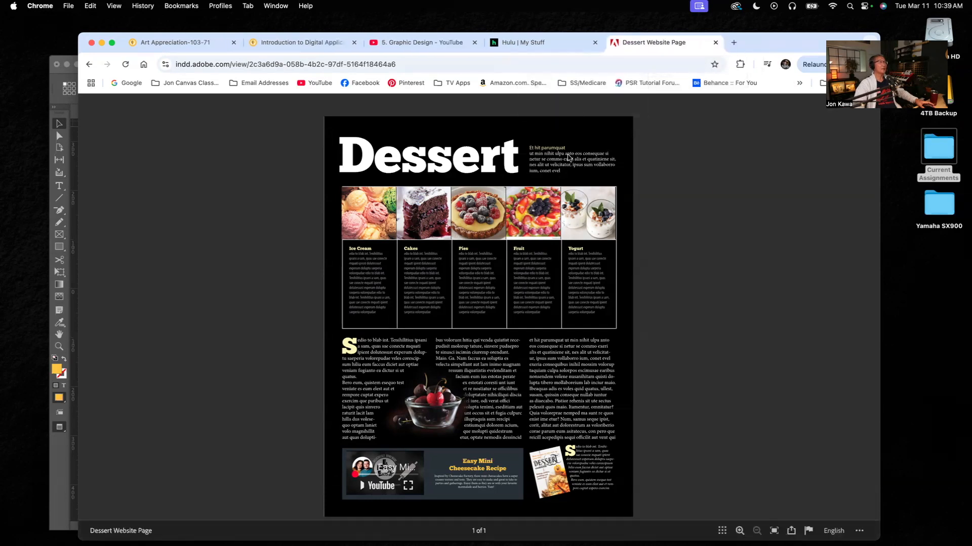
Switch to InDesign, dismiss the Publish Online dialog and open the Publish Online Dashboard
click(53, 82)
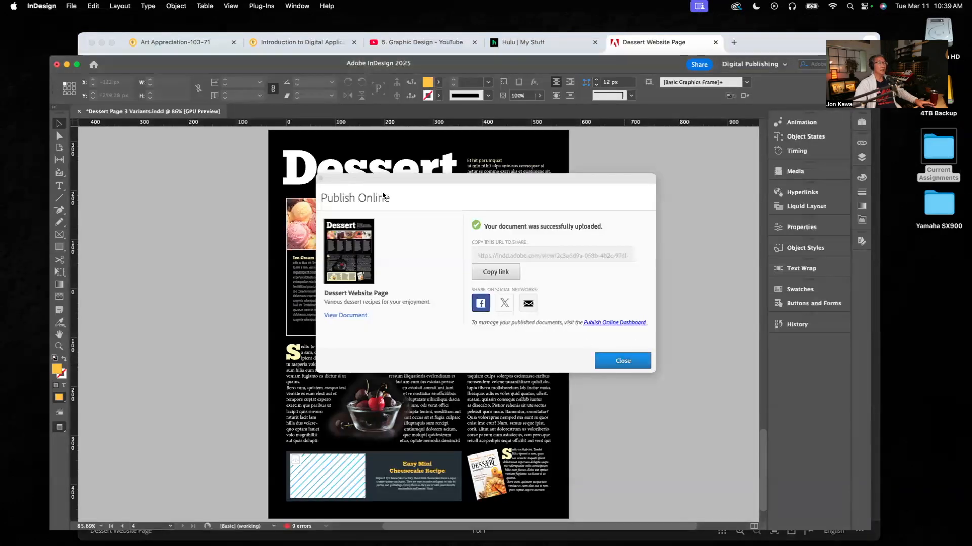
click(627, 362)
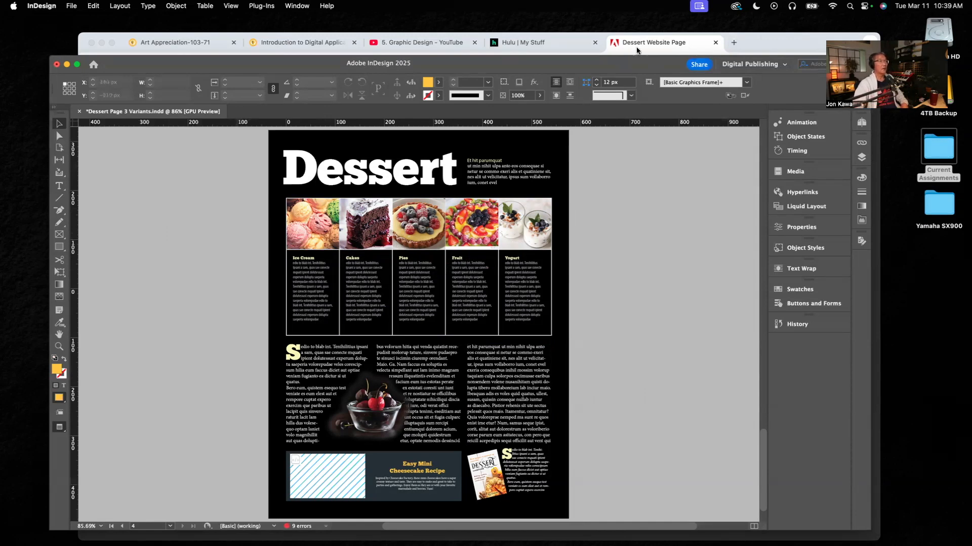
mouse_move(248, 68)
mouse_down()
mouse_move(243, 58)
mouse_move(253, 64)
mouse_up()
click(71, 6)
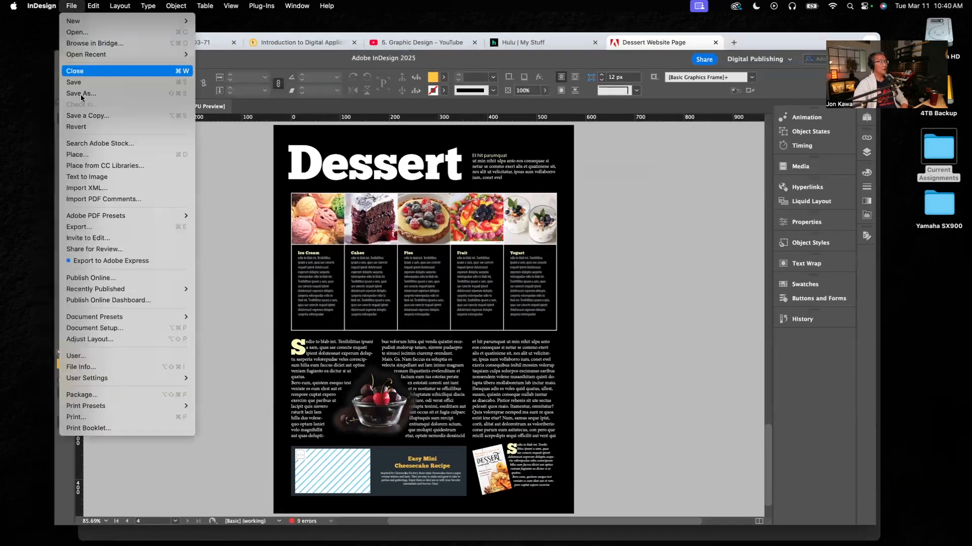
click(93, 301)
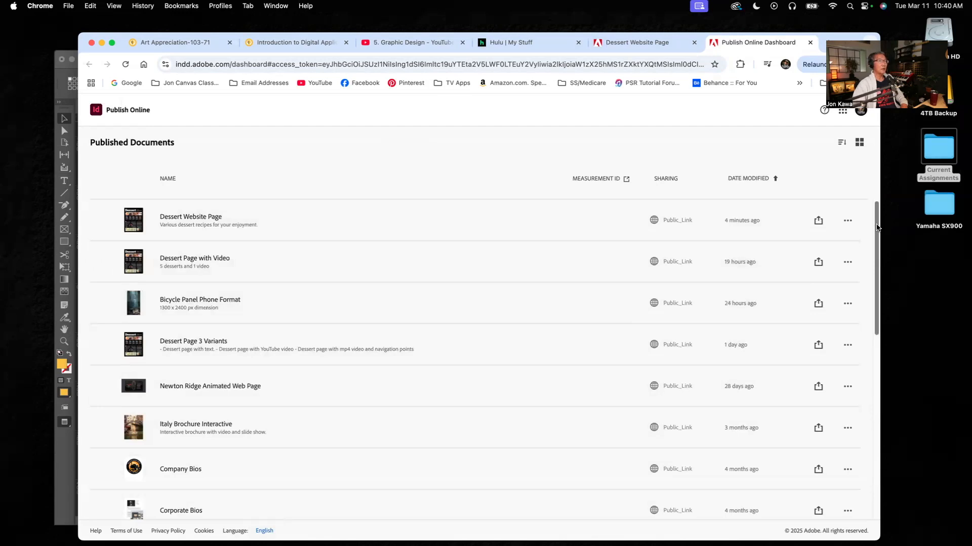
Inspect the Dessert Website Page entry's extra options, public link and share dialog in the published documents list
mouse_move(877, 228)
mouse_down()
mouse_move(887, 301)
mouse_move(877, 221)
mouse_up()
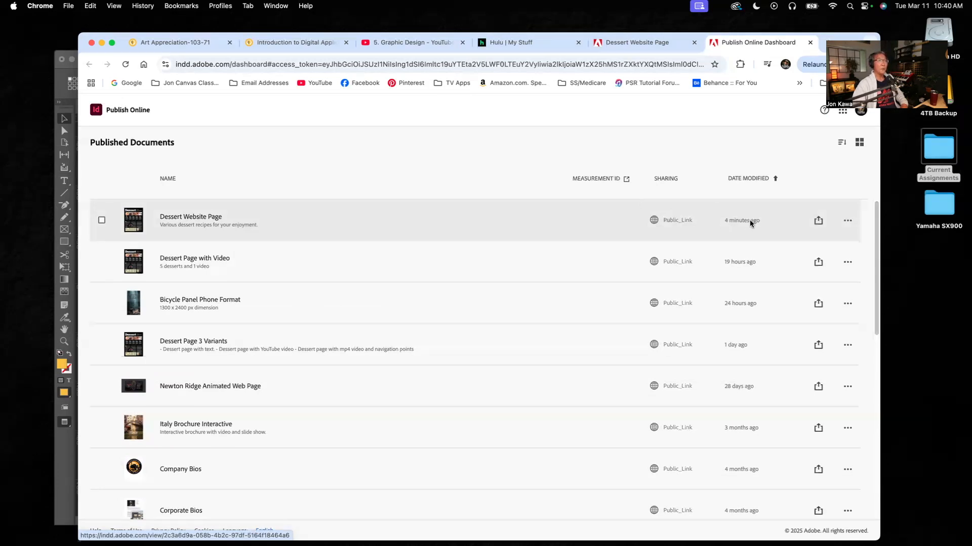
click(848, 222)
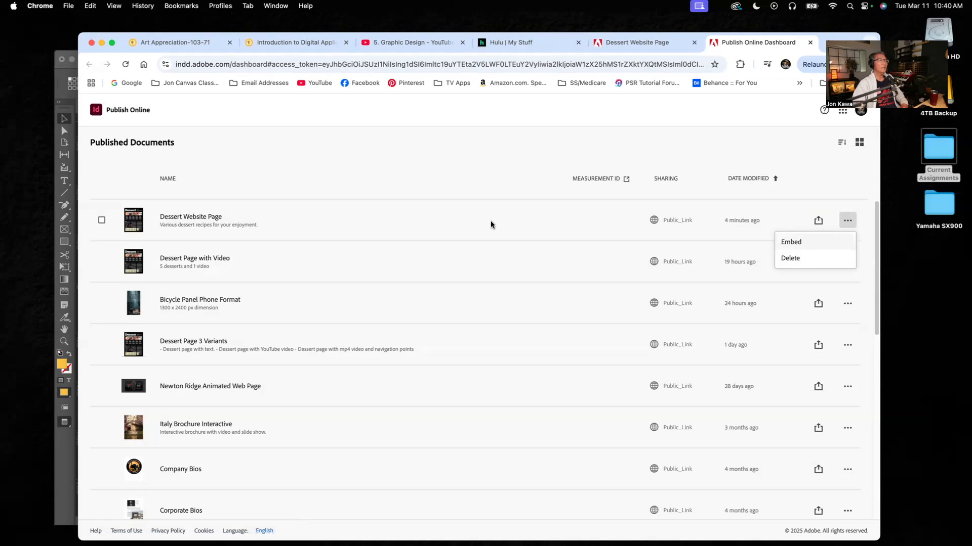
click(602, 228)
click(677, 221)
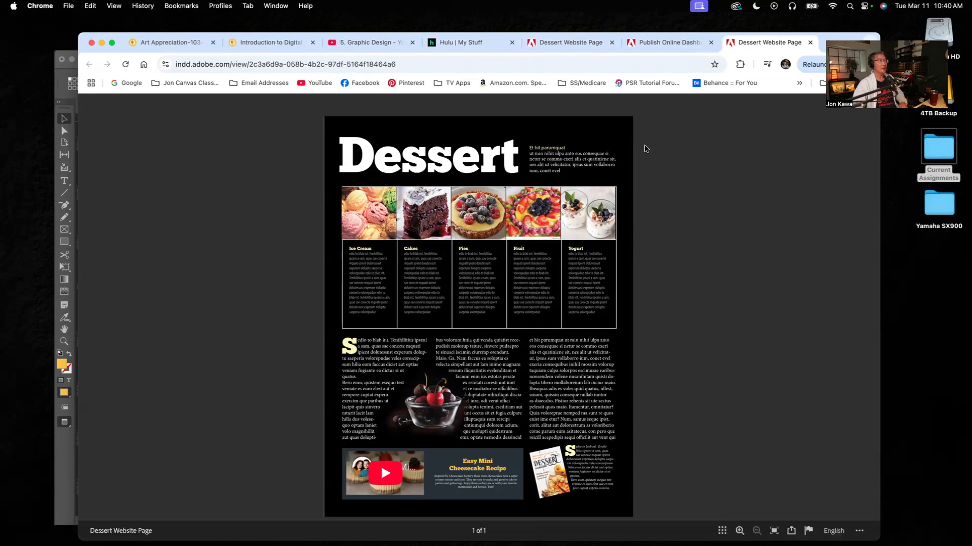
click(810, 42)
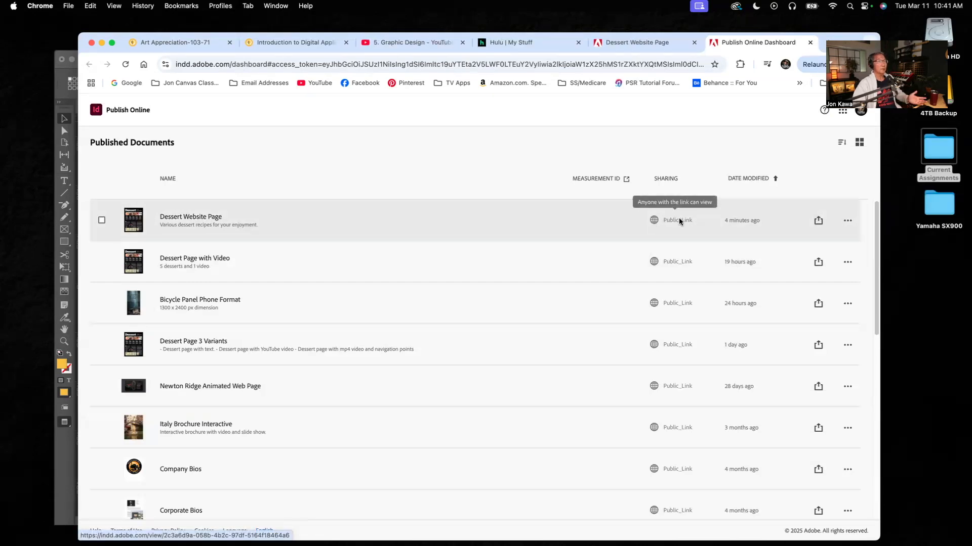
click(818, 222)
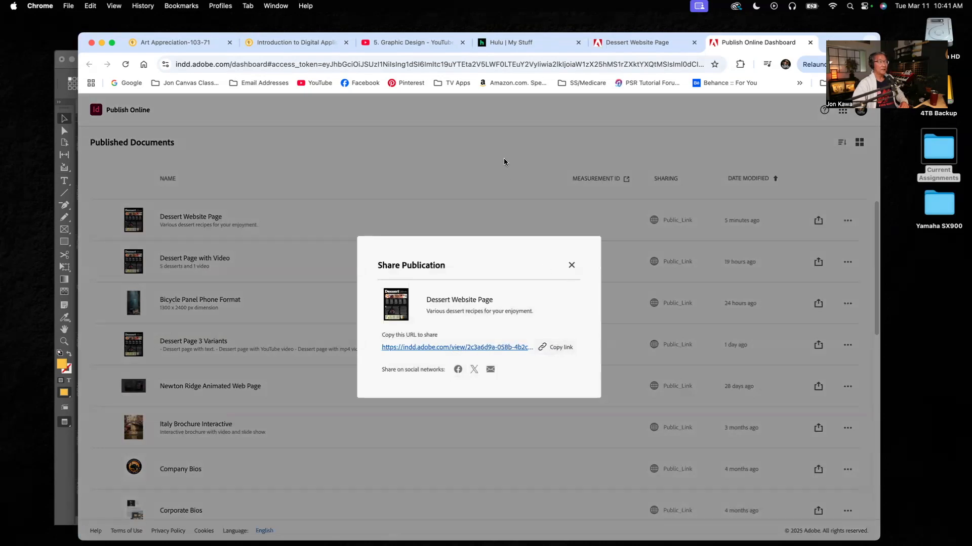
click(571, 265)
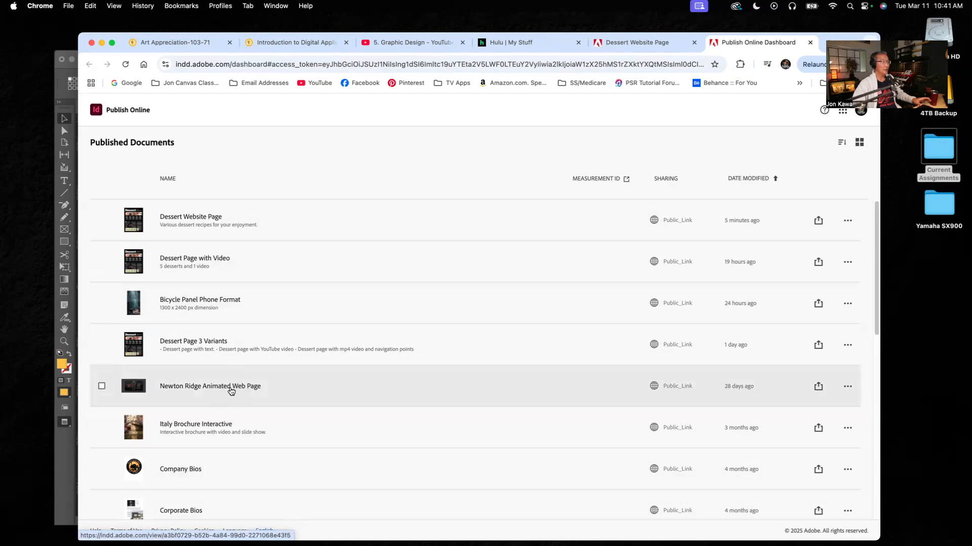
View the published Bicycle Panel Phone Format document and test the expanding mountain bike panel on its second page
click(186, 304)
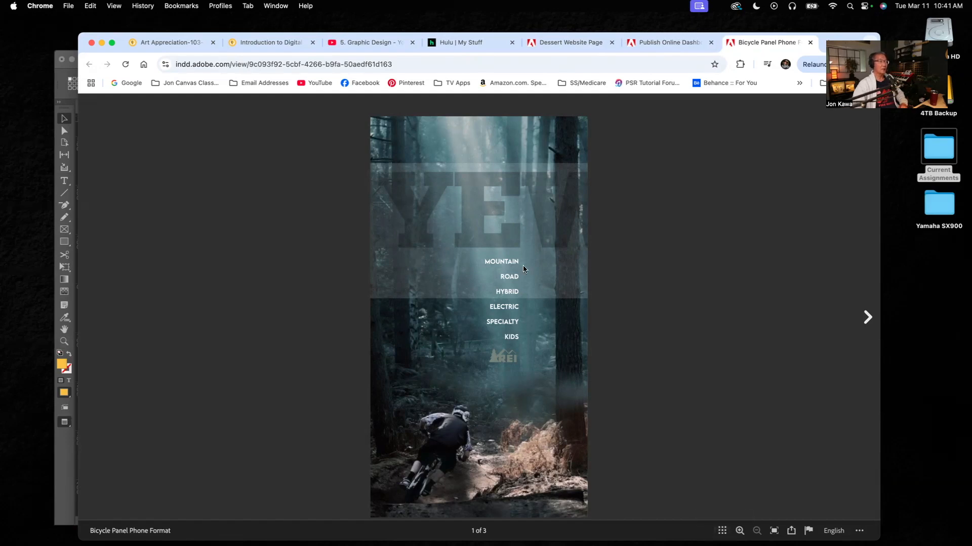
click(867, 319)
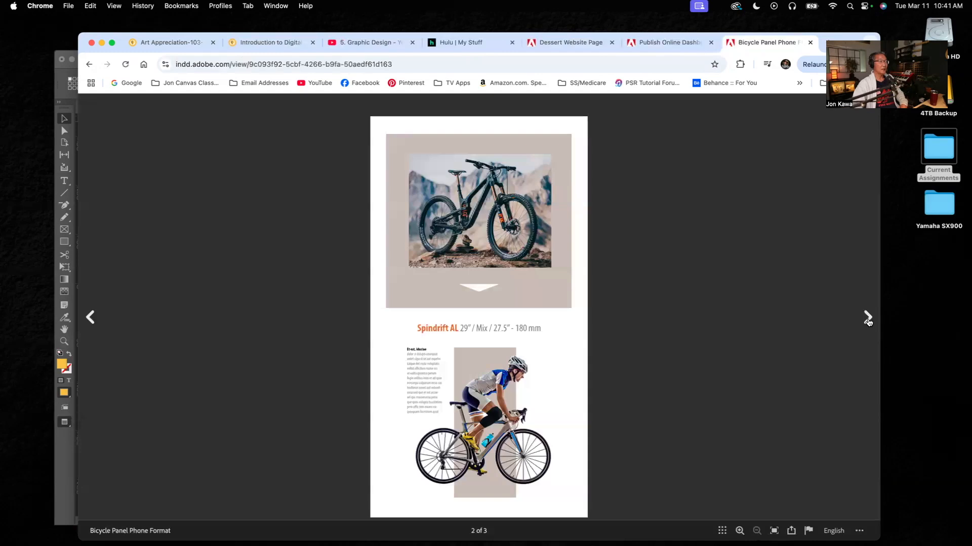
click(479, 292)
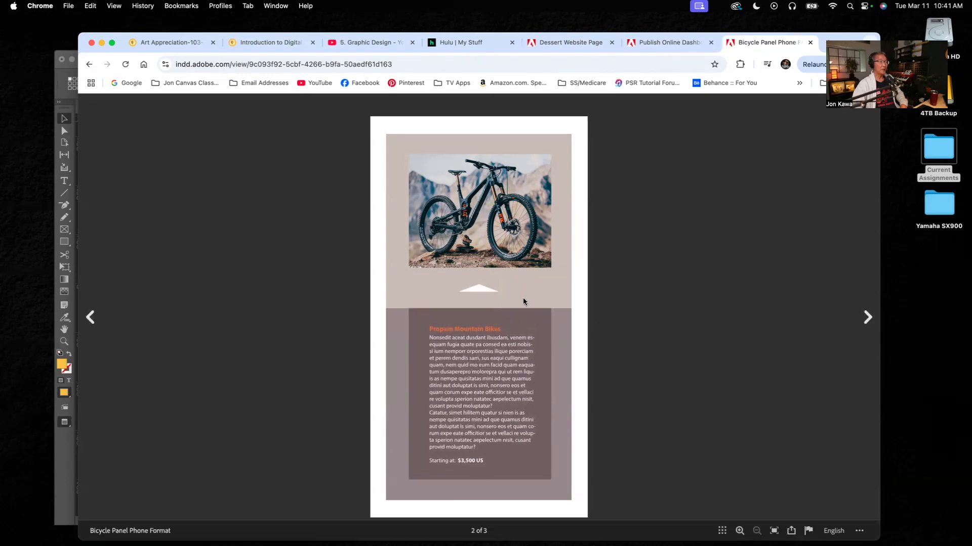
click(480, 290)
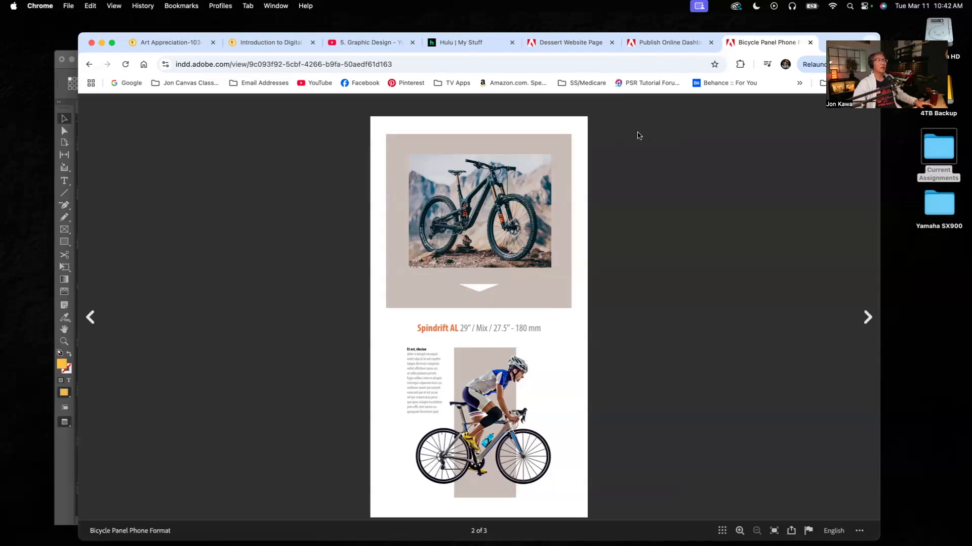
click(809, 43)
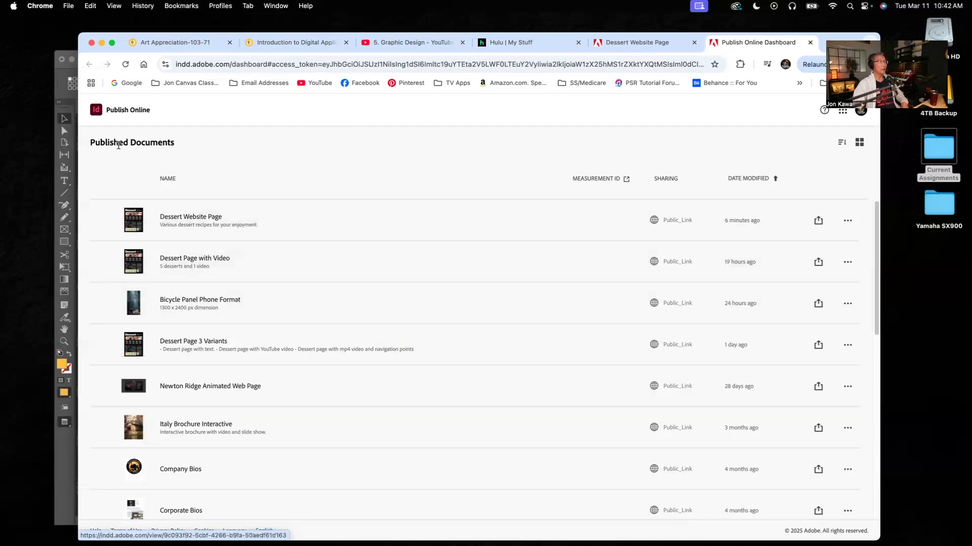
Close the Publish Online Dashboard and switch back to the Dessert document in InDesign
click(809, 43)
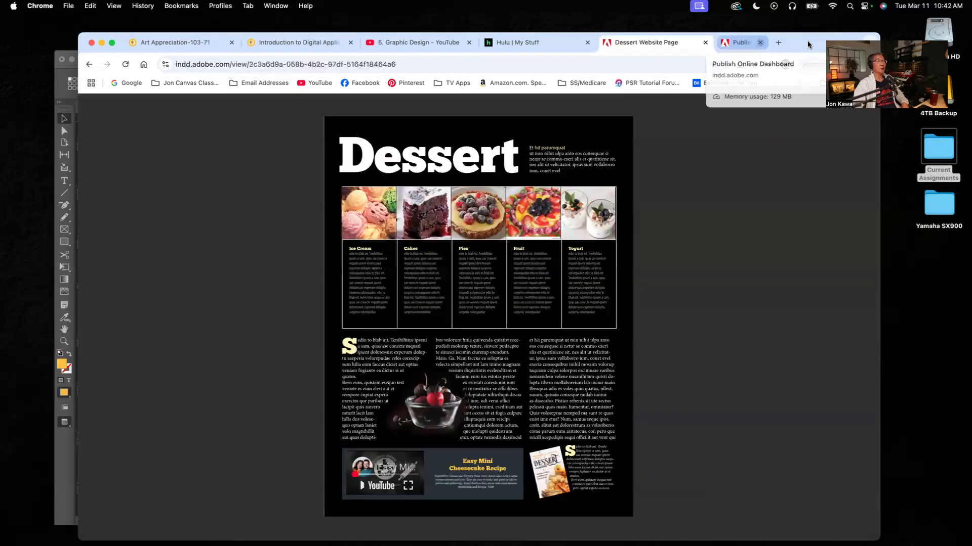
click(61, 85)
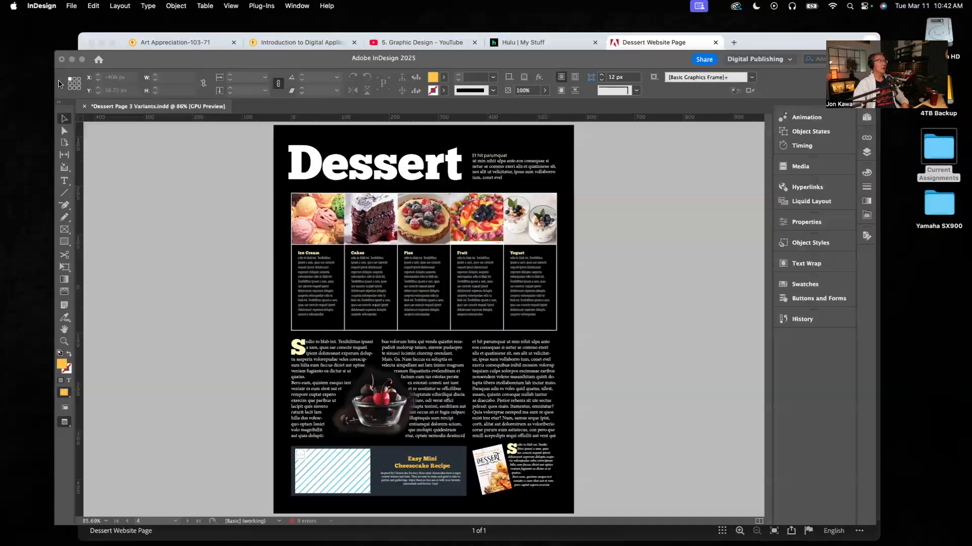
click(71, 6)
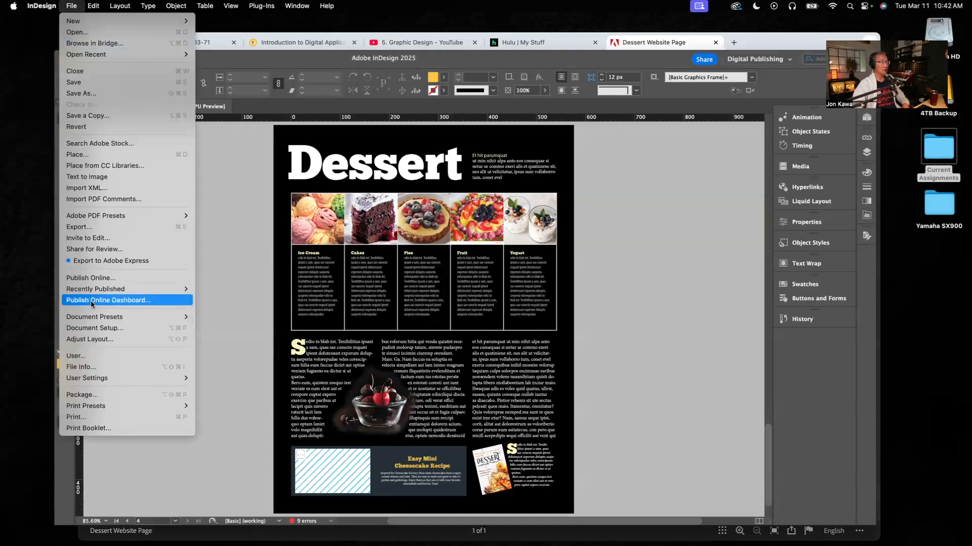
click(236, 253)
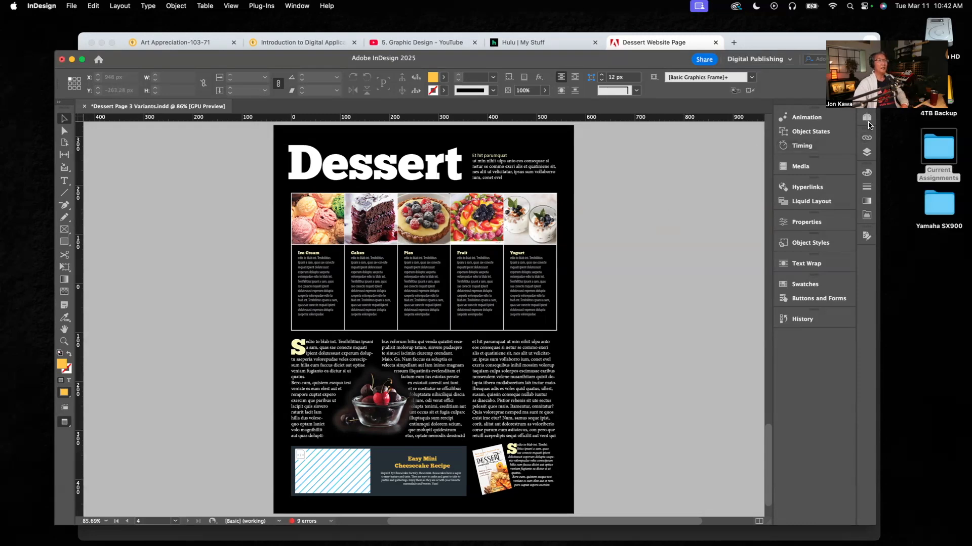
Display page 3 with the chicken scallopini panel, and open and cancel the Save As dialog
click(867, 118)
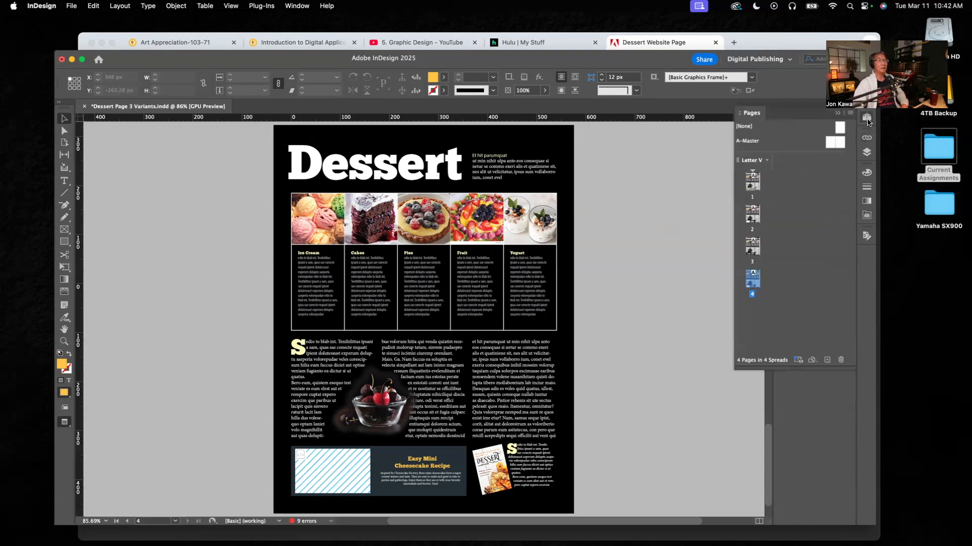
double_click(752, 247)
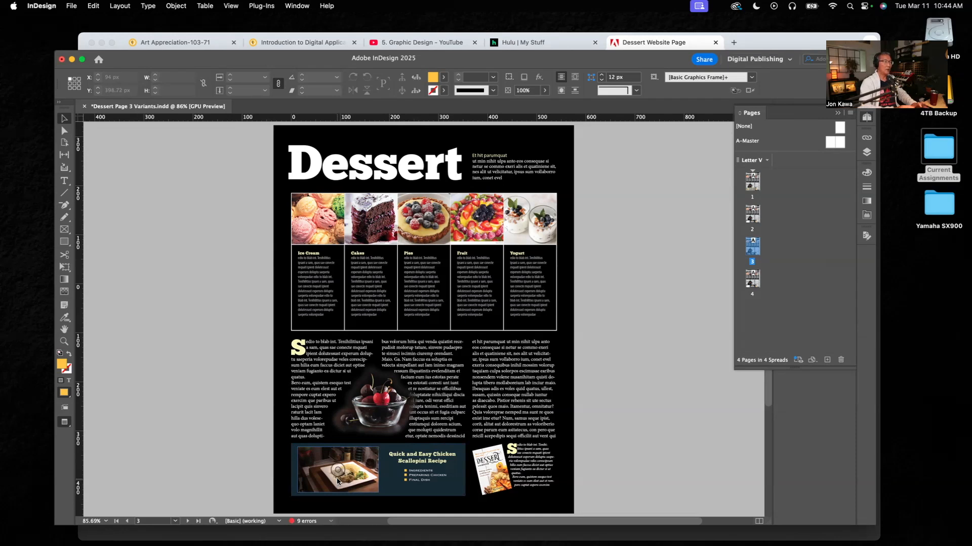
key(super+shift+s)
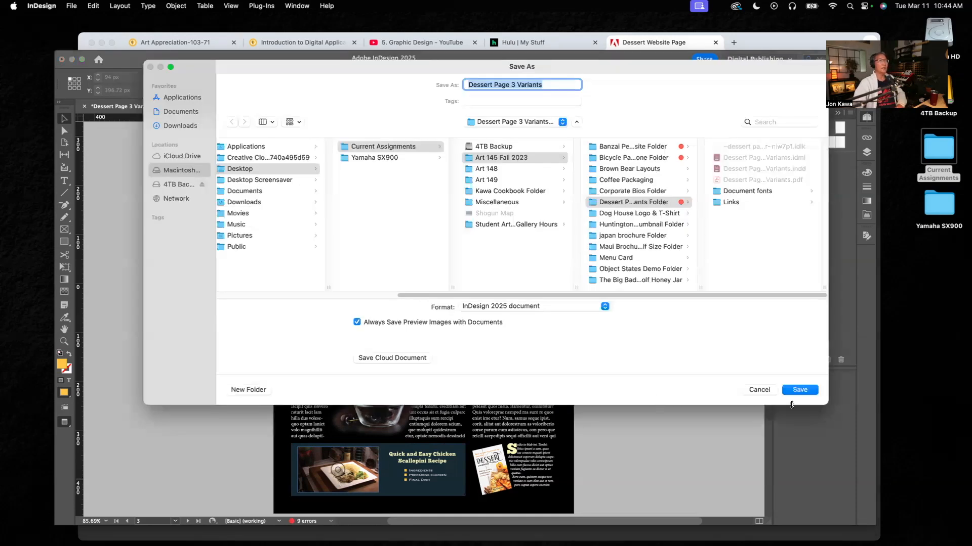
click(759, 390)
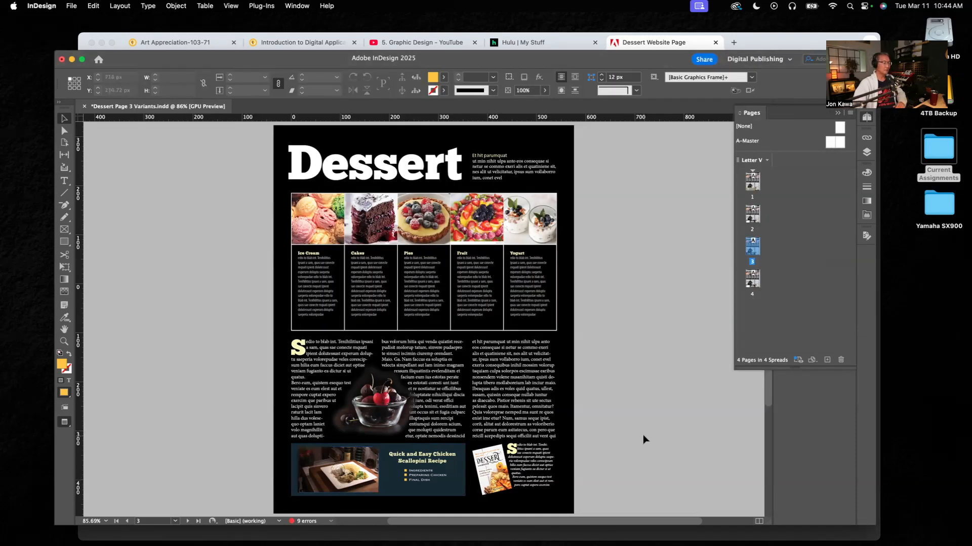